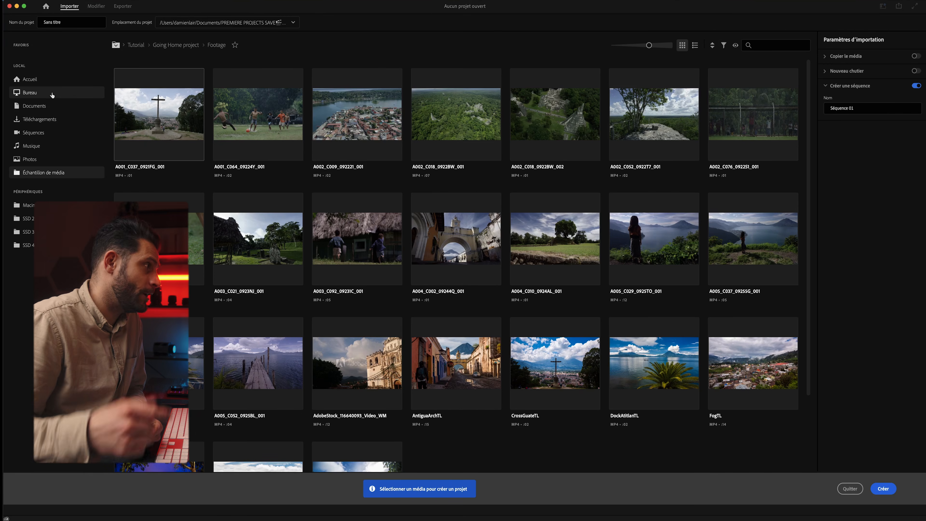
Browse Desktop and Documents, then create Mon projet with Créer une séquence switched off
click(52, 94)
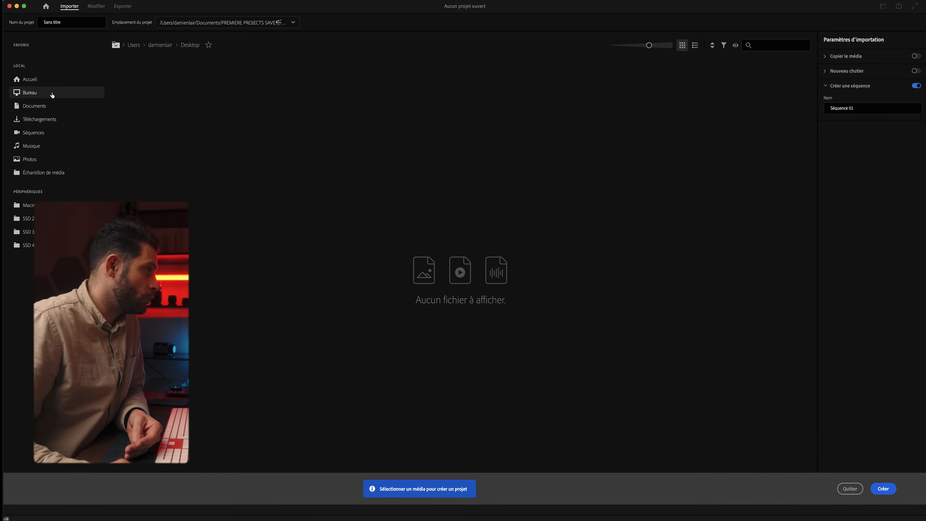
click(47, 110)
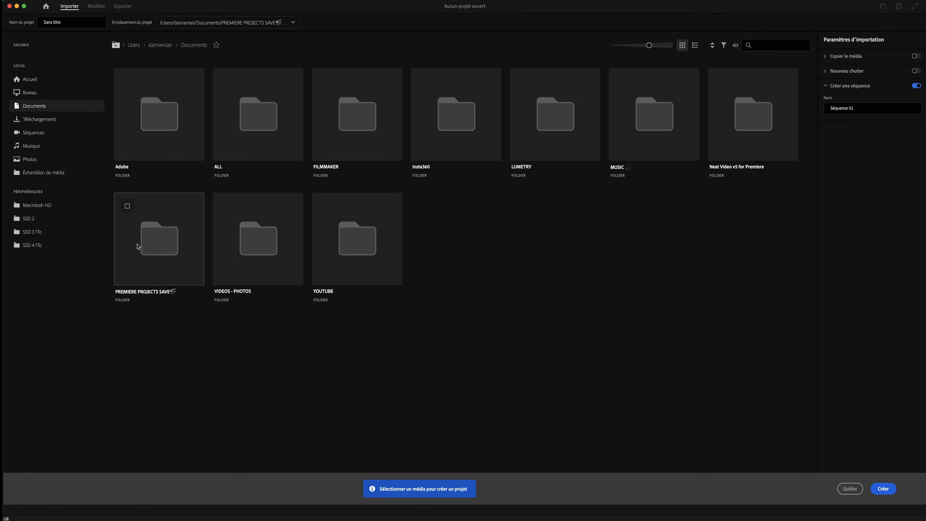
double_click(153, 247)
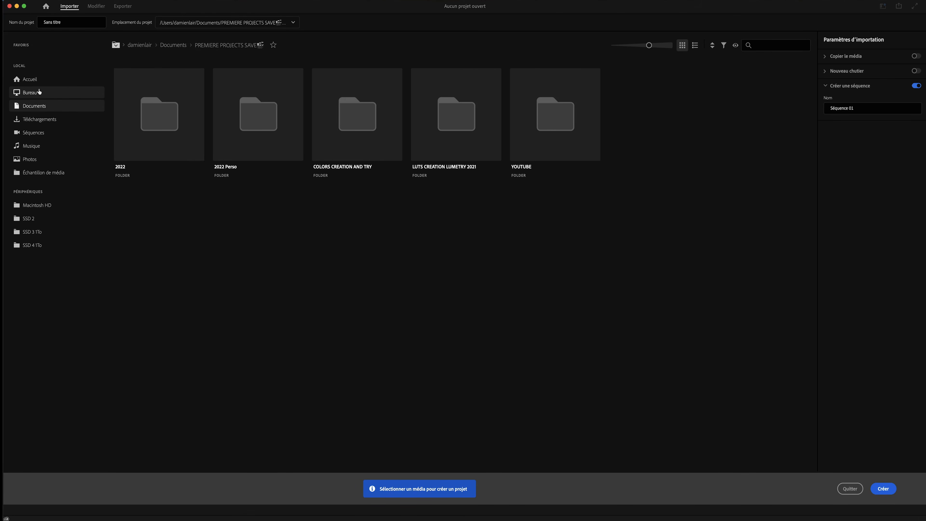
click(30, 92)
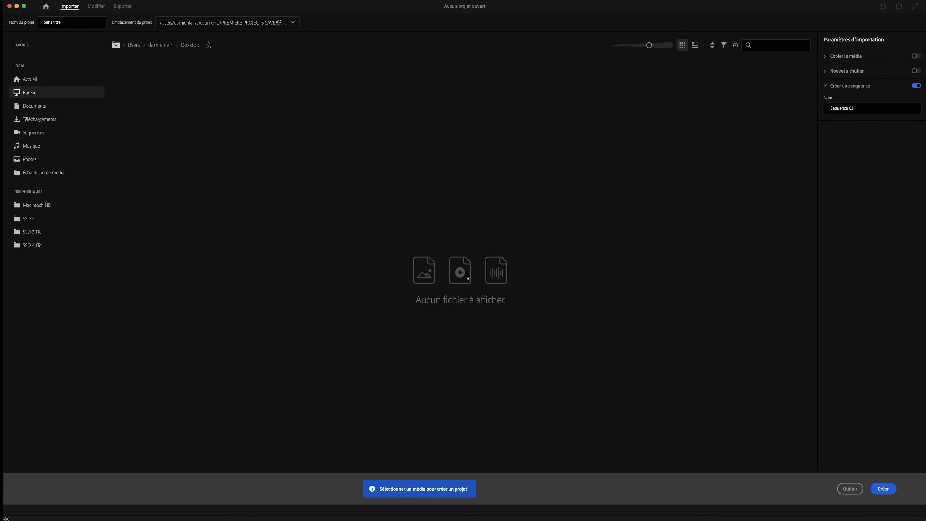
click(916, 86)
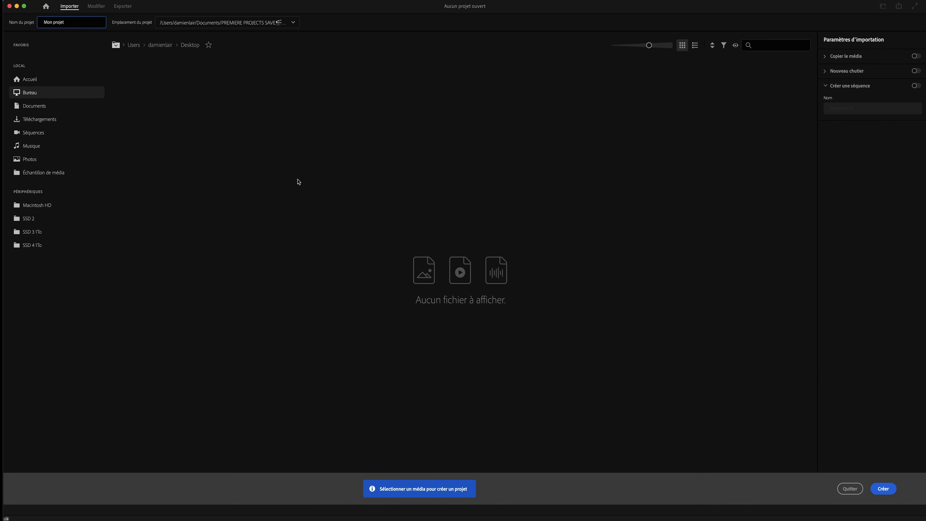
click(297, 179)
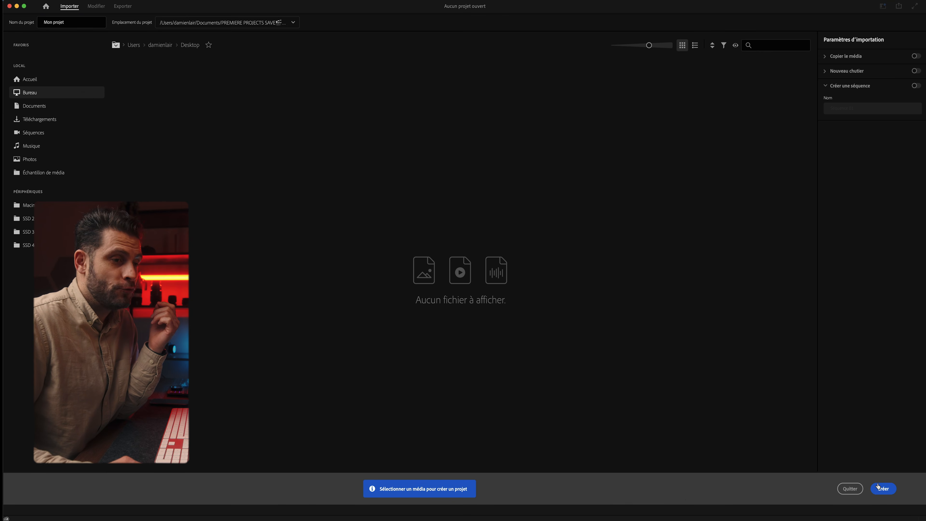
click(884, 489)
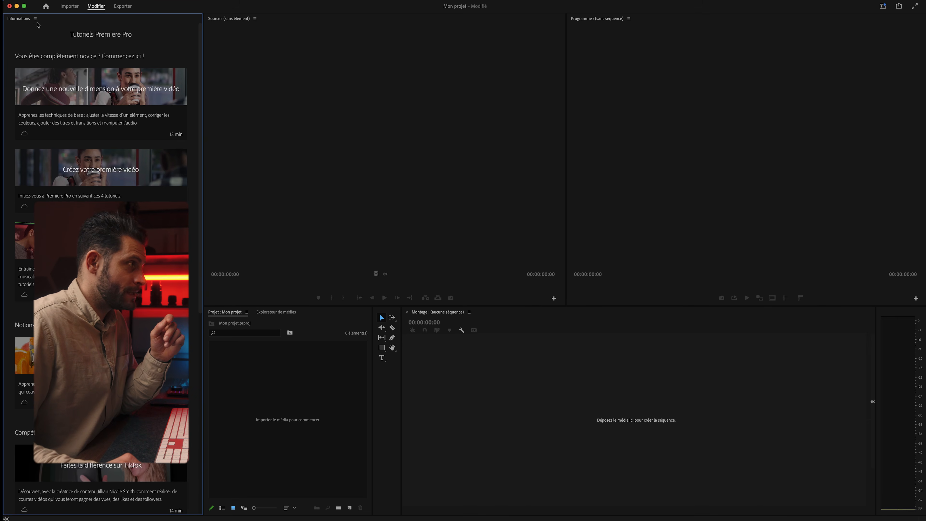
Open the ≡ options menu of the Informations tutorials panel
click(35, 18)
Close the tutorials panel and dock the Project panel in the upper-right group
click(44, 27)
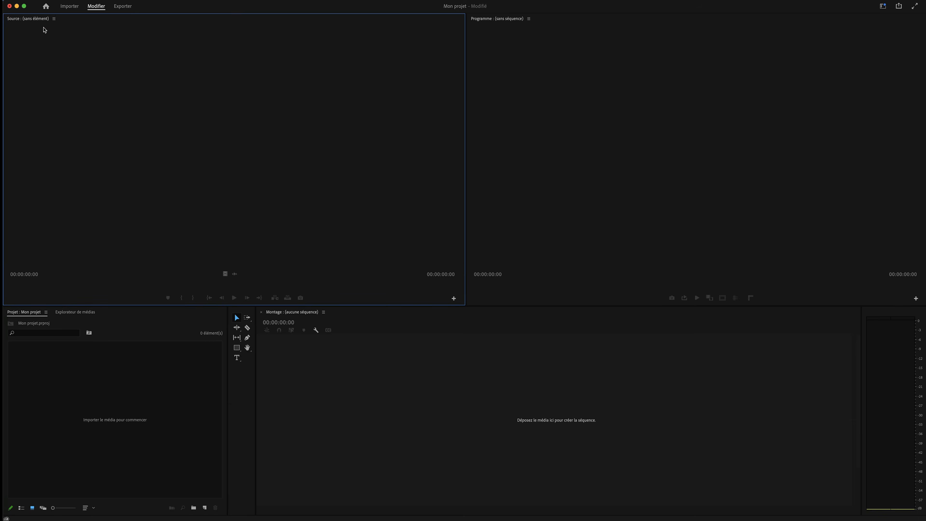
click(486, 26)
click(25, 314)
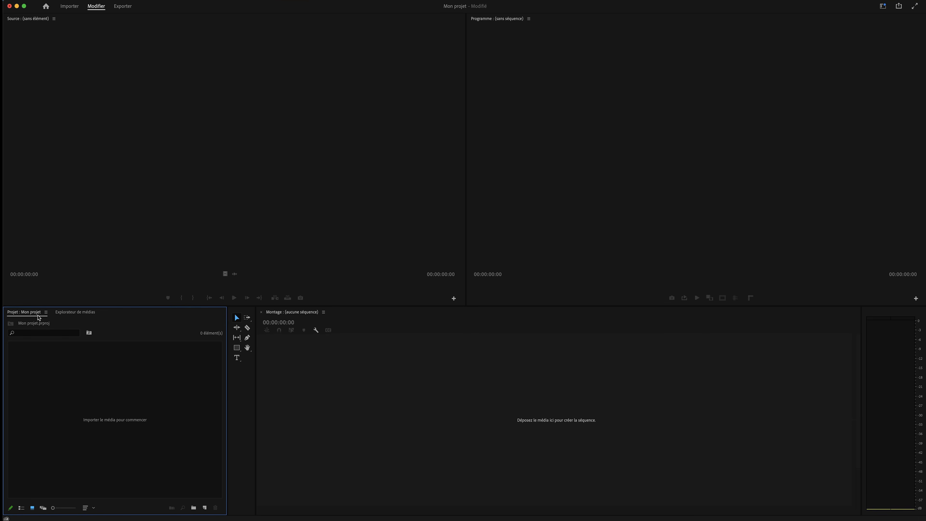
drag(28, 315, 546, 16)
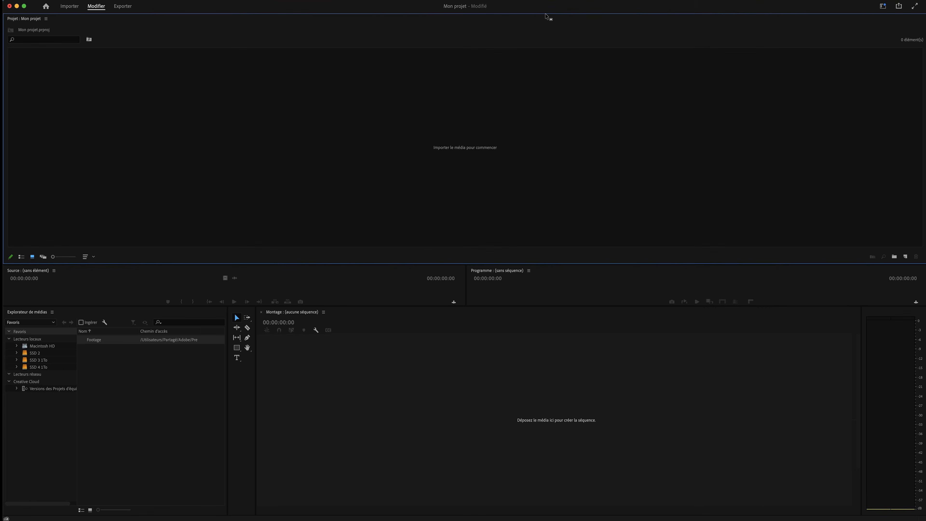
drag(34, 23, 531, 273)
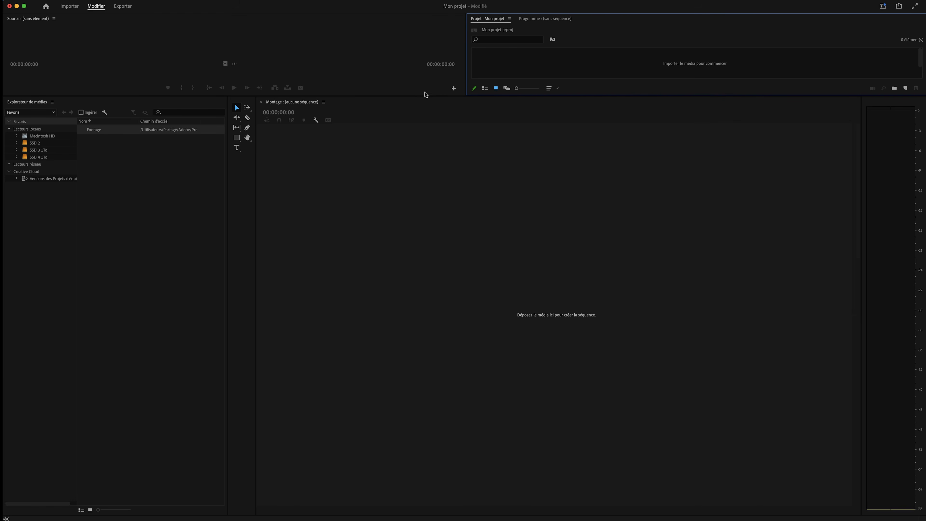
Make the monitors taller and stack the Program monitor with the Source monitor
drag(403, 94, 411, 280)
drag(255, 340, 245, 364)
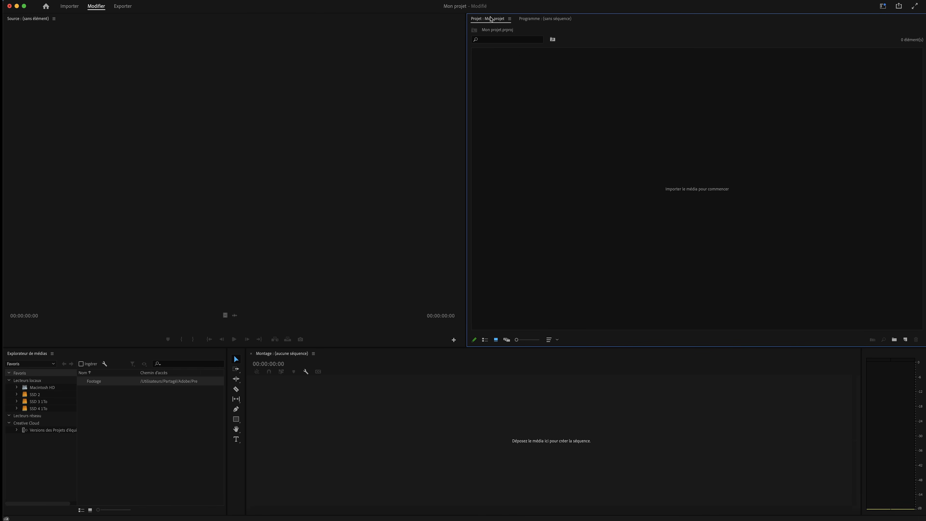
click(530, 19)
drag(542, 23, 102, 23)
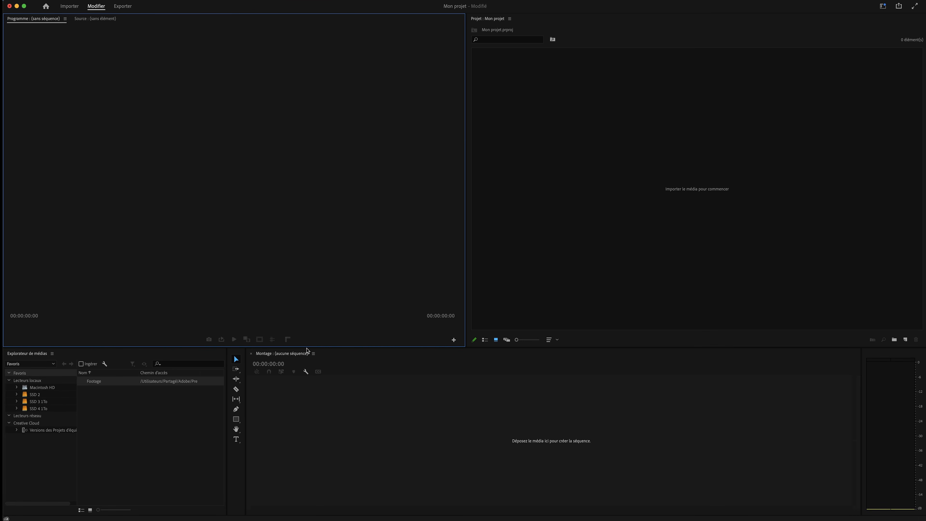
Give the bottom panels more height and close the Explorateur de médias panel
drag(304, 346, 304, 311)
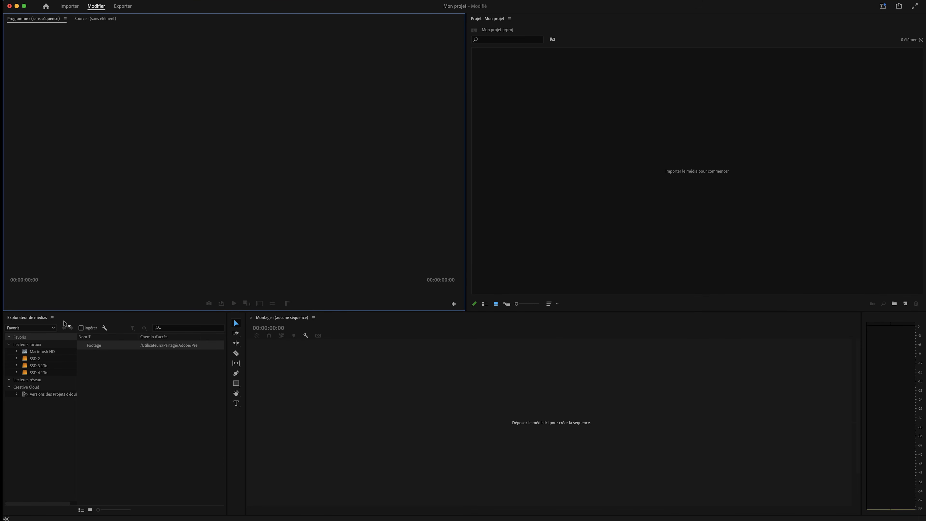
click(53, 318)
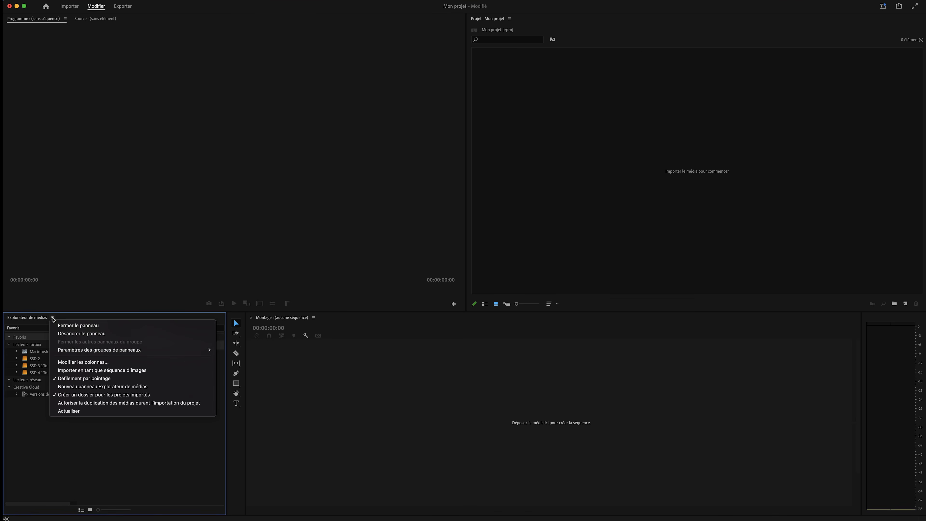
click(66, 327)
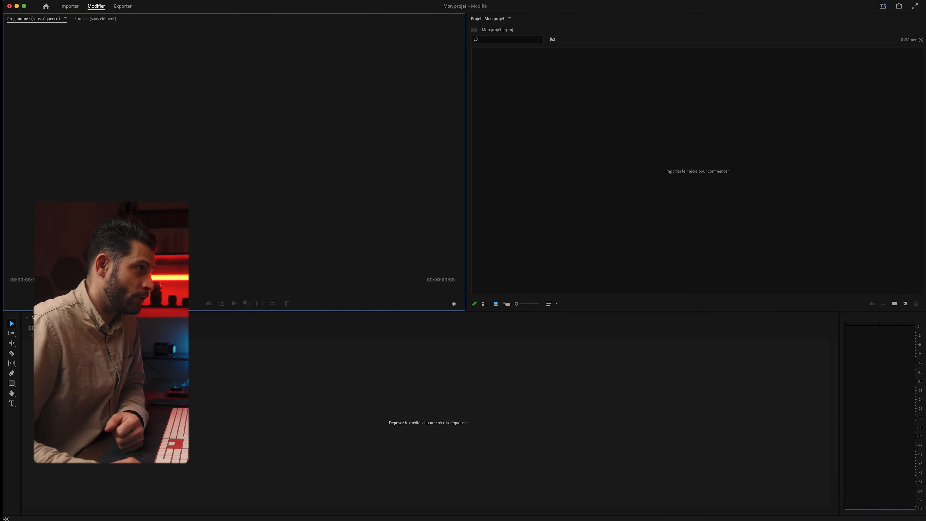
Add the Effets and Couleur Lumetri panels, grouped with the Project panel
click(272, 4)
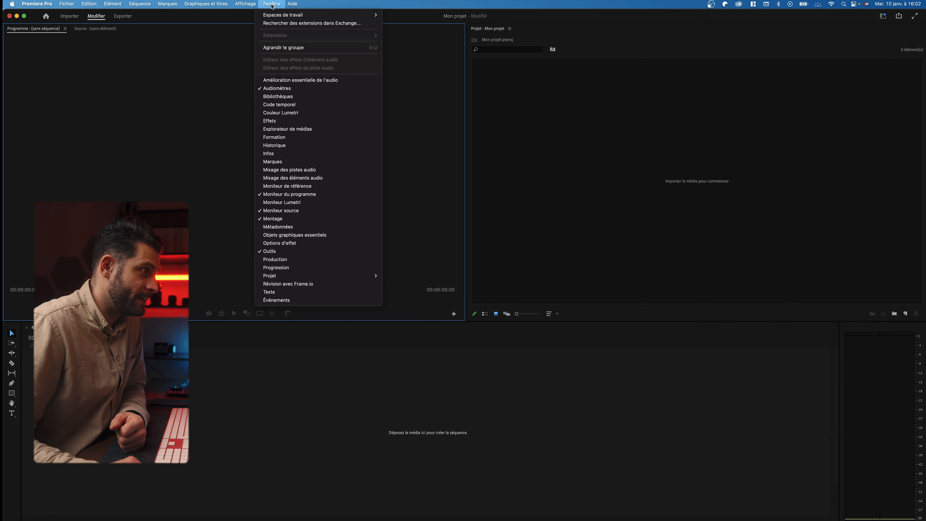
click(292, 120)
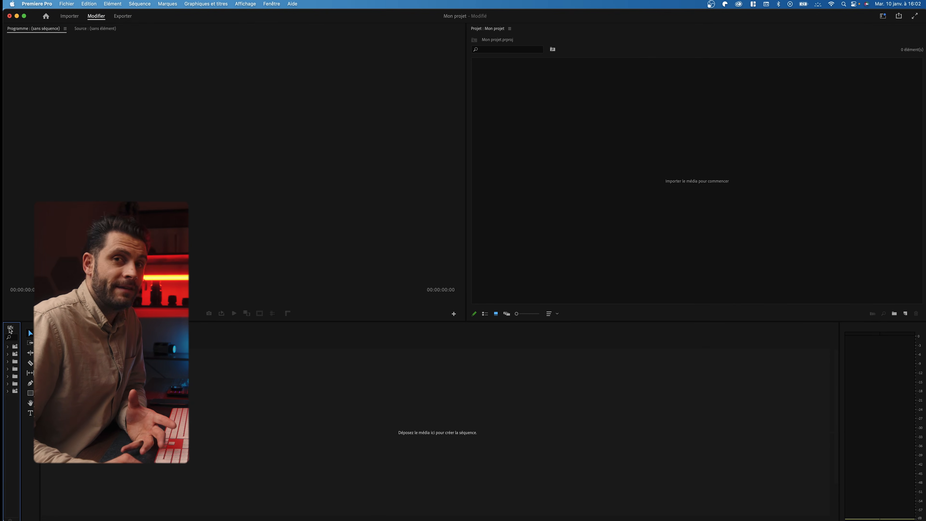
drag(10, 328, 518, 34)
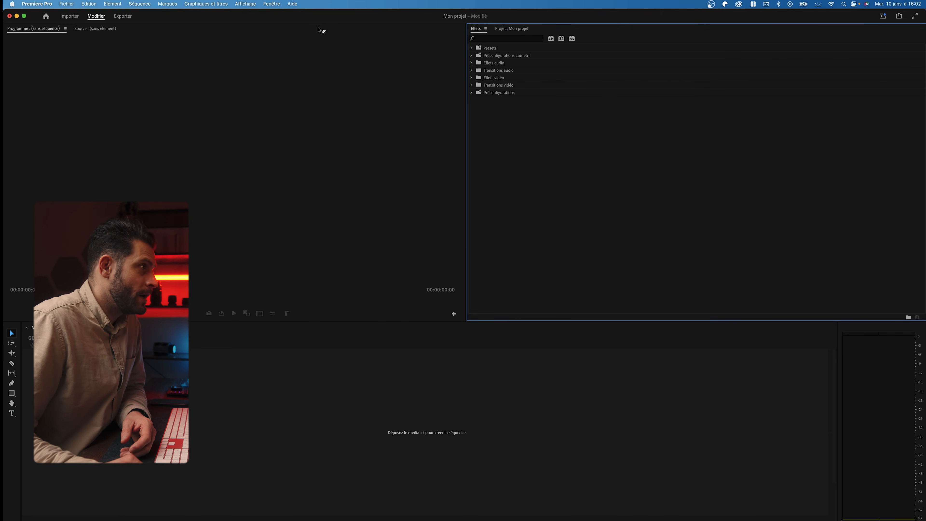
click(272, 4)
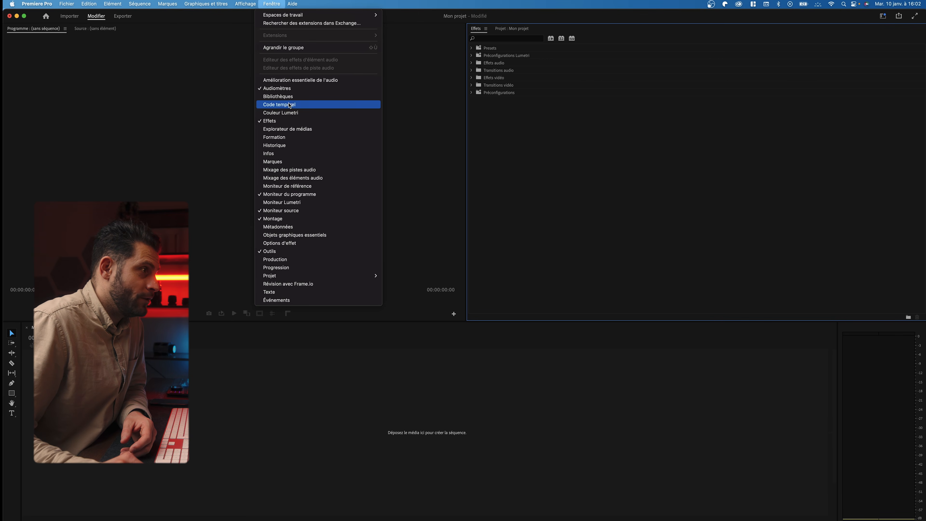
click(286, 113)
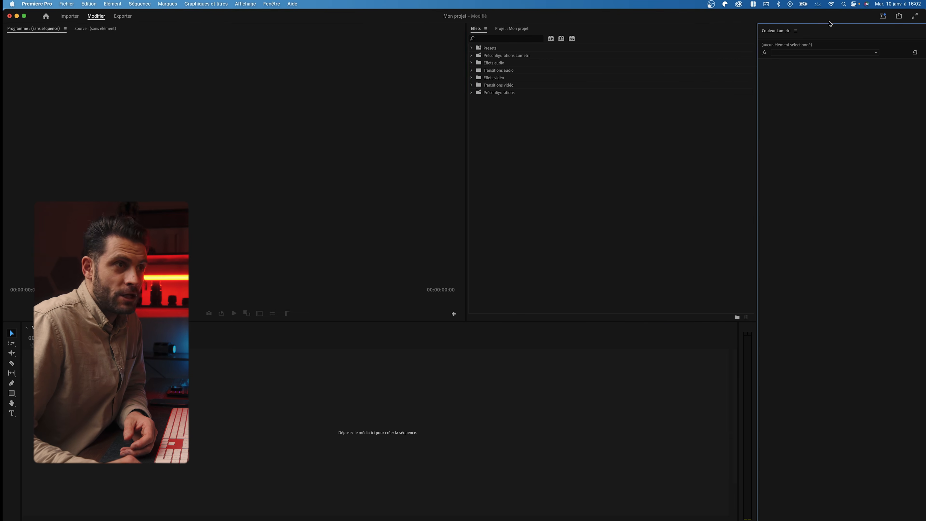
drag(781, 29, 623, 29)
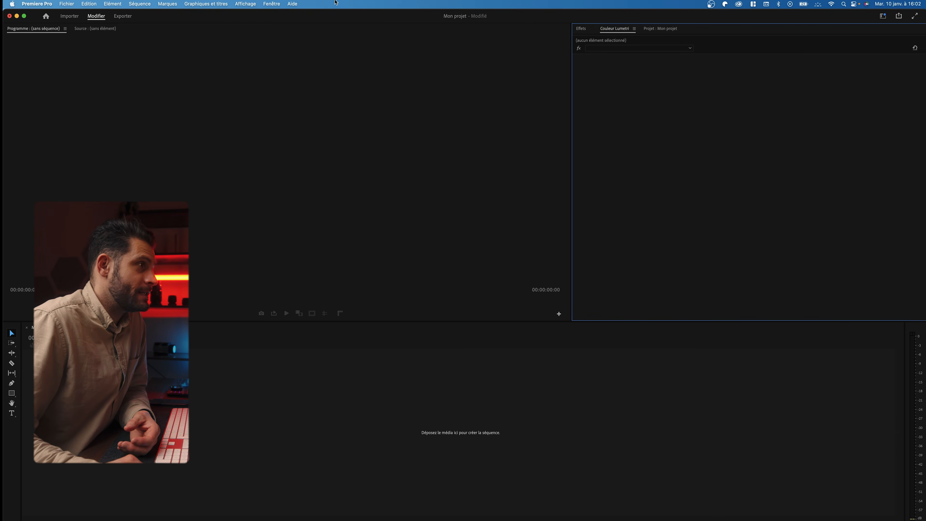
Give Options d'effet its own column beside the monitors and show the project contents
click(271, 3)
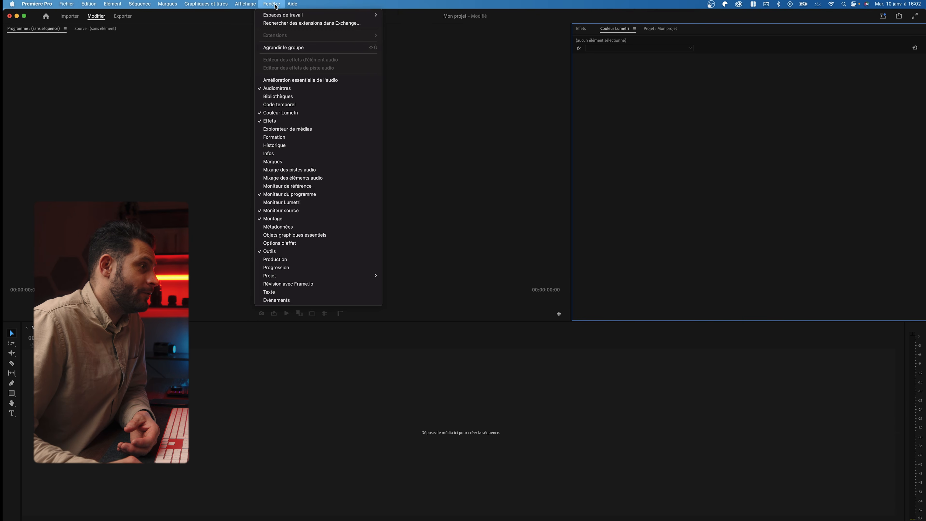
click(284, 243)
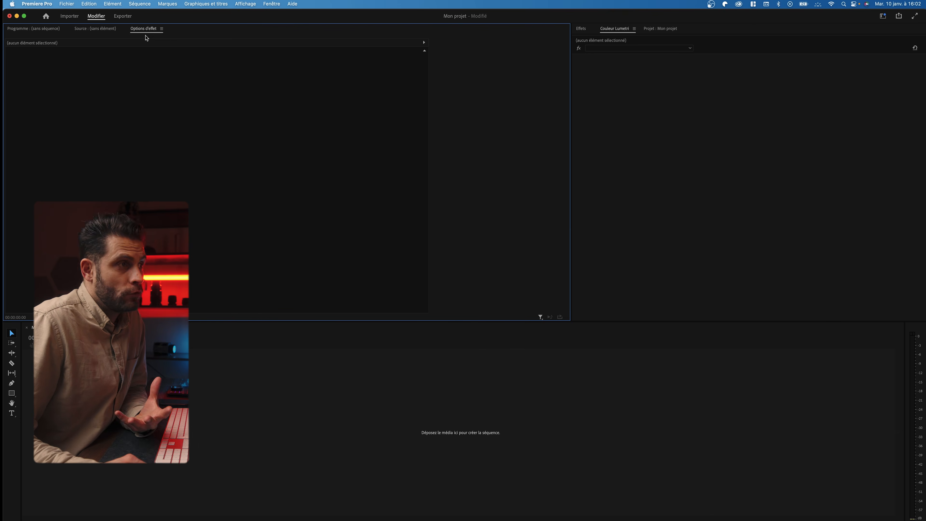
drag(145, 29, 10, 53)
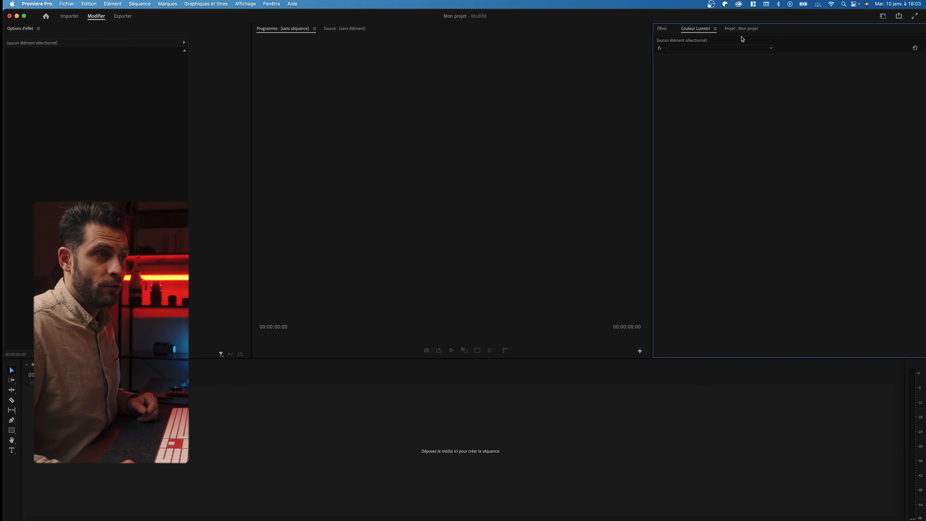
click(741, 29)
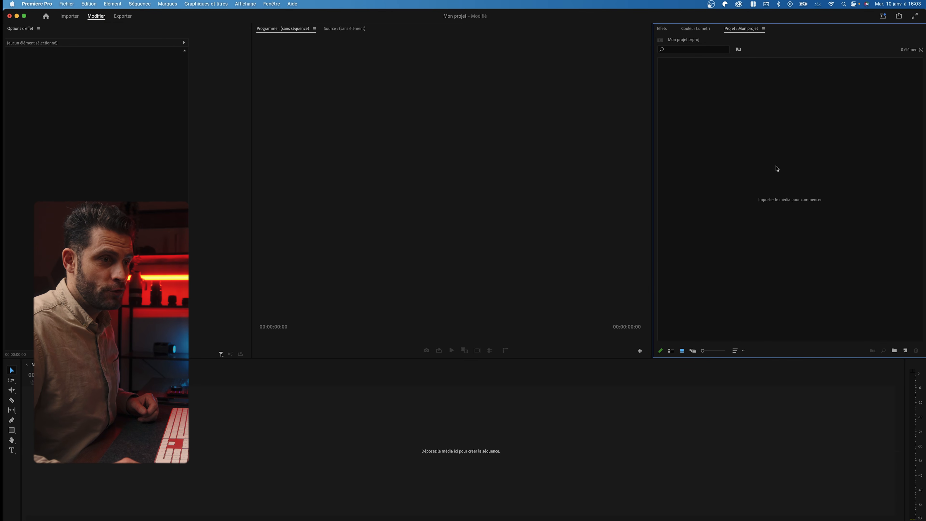
Add New Bins named Sequences, Musics and Videos, then select Sequences
click(895, 353)
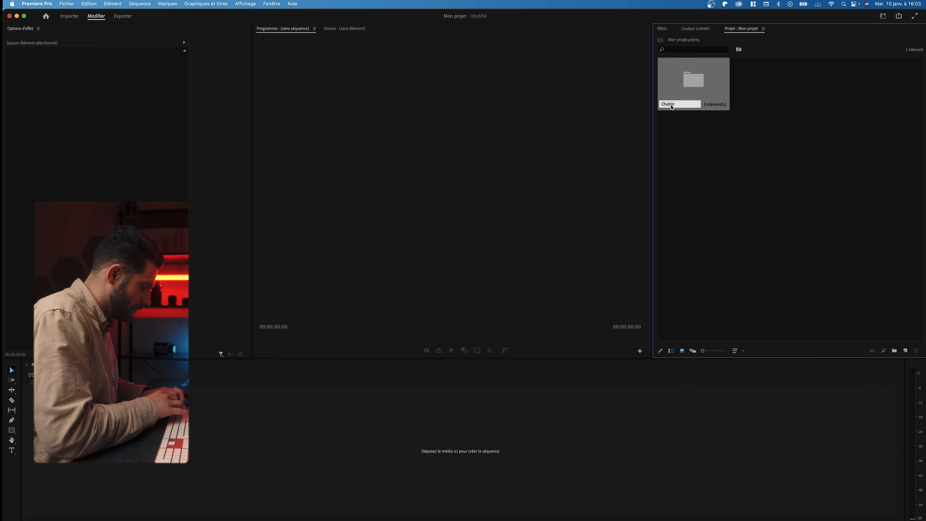
text(Sequences)
key(Return)
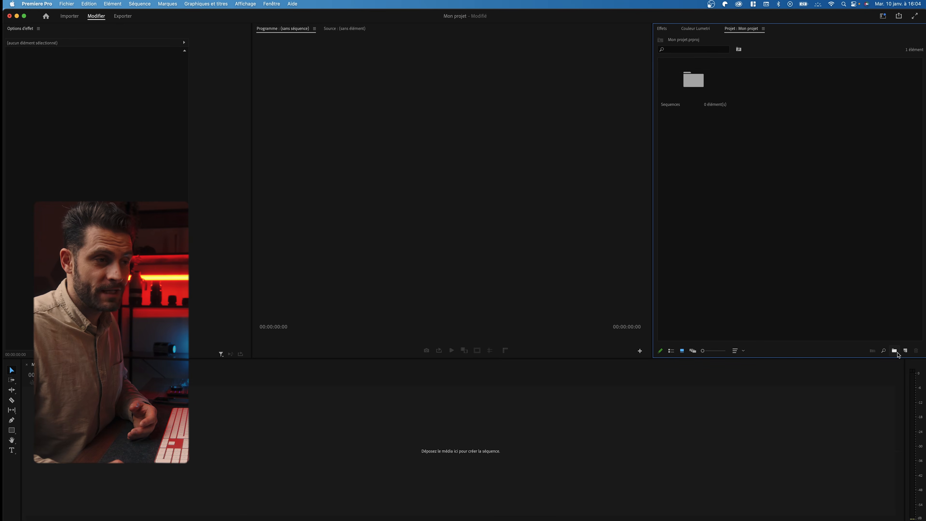
click(894, 350)
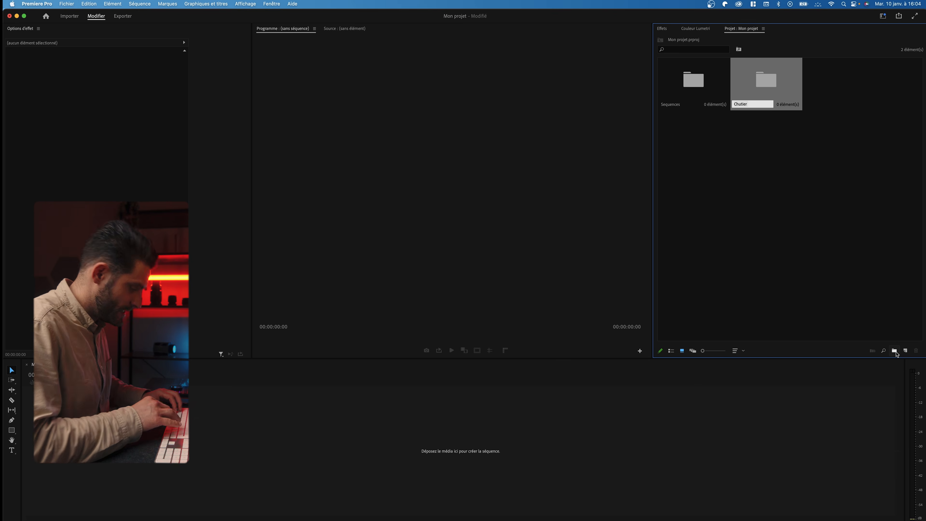
text(Musics)
key(Return)
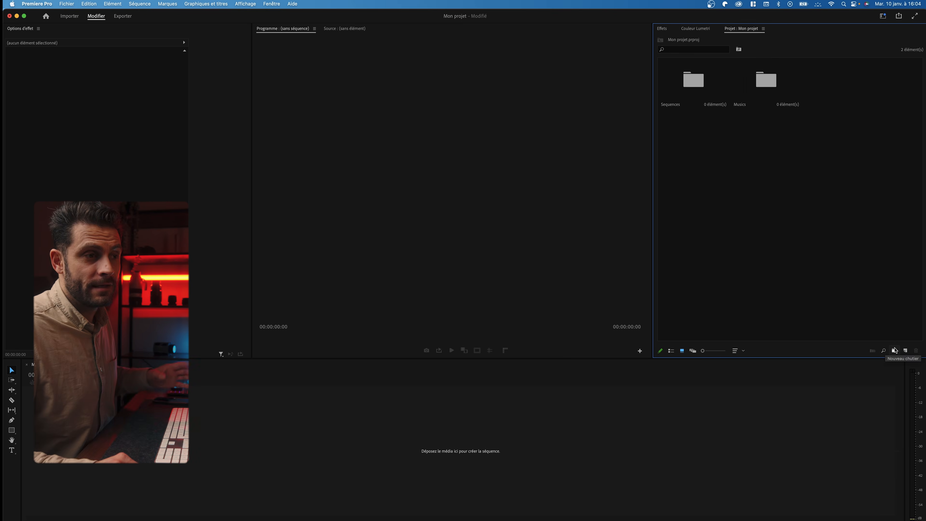
click(894, 351)
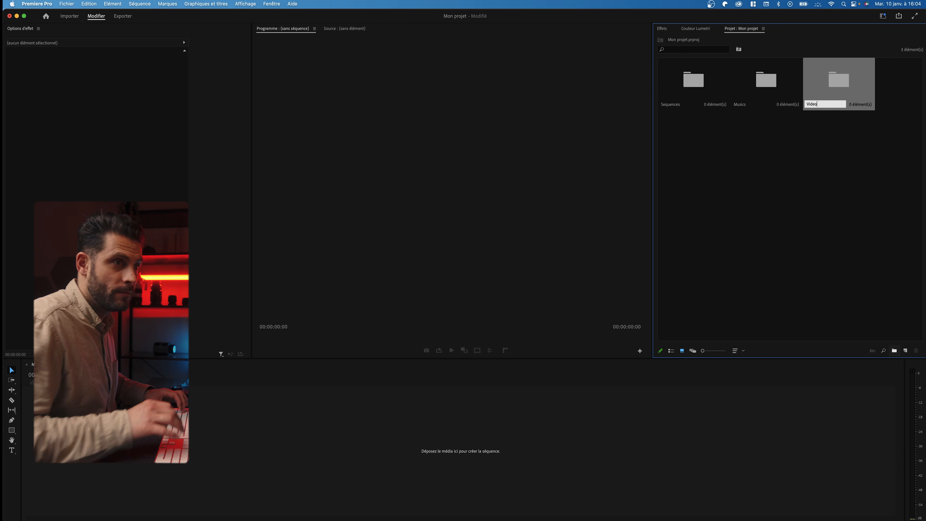
text(Videos)
click(880, 288)
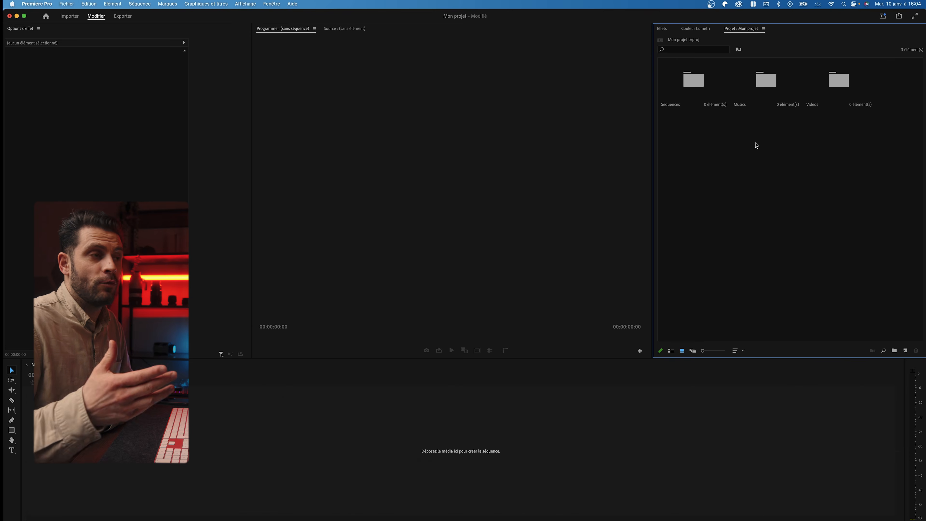
click(692, 85)
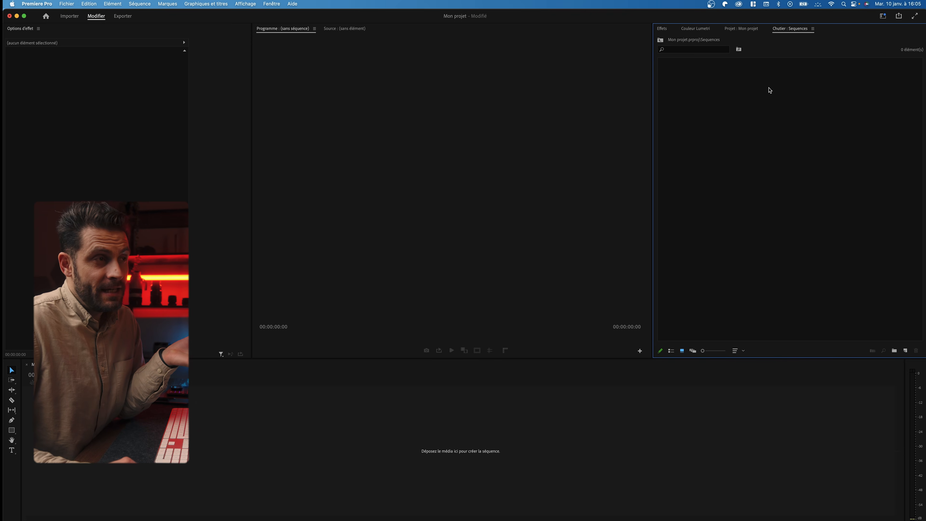
Open the Musics bin in its own tab, then close that tab from its panel menu
click(745, 29)
double_click(757, 93)
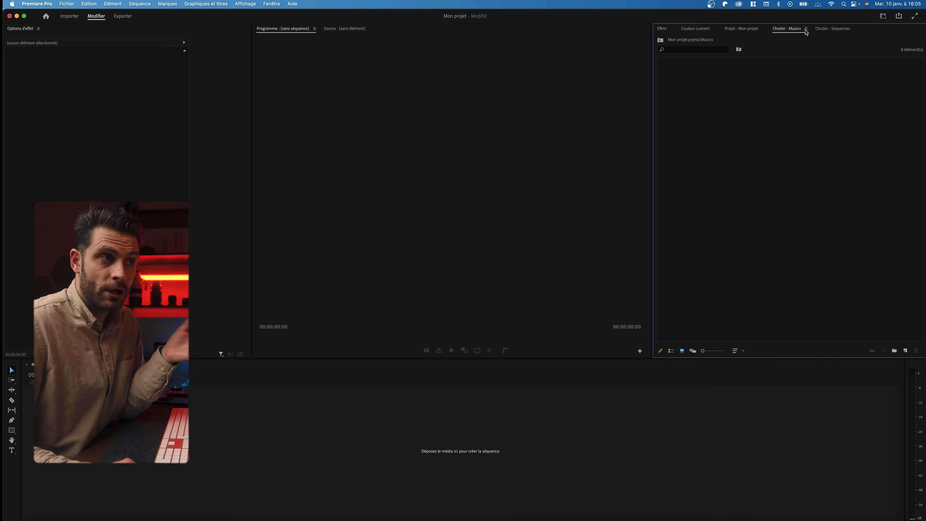
click(805, 30)
click(790, 39)
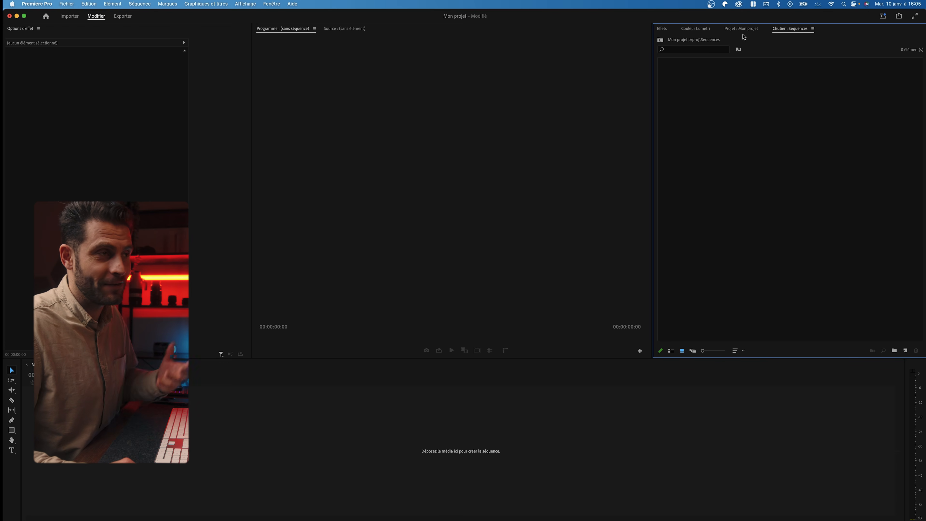
Start a new sequence and select the 3840 x 2160 25fps custom preset
click(905, 351)
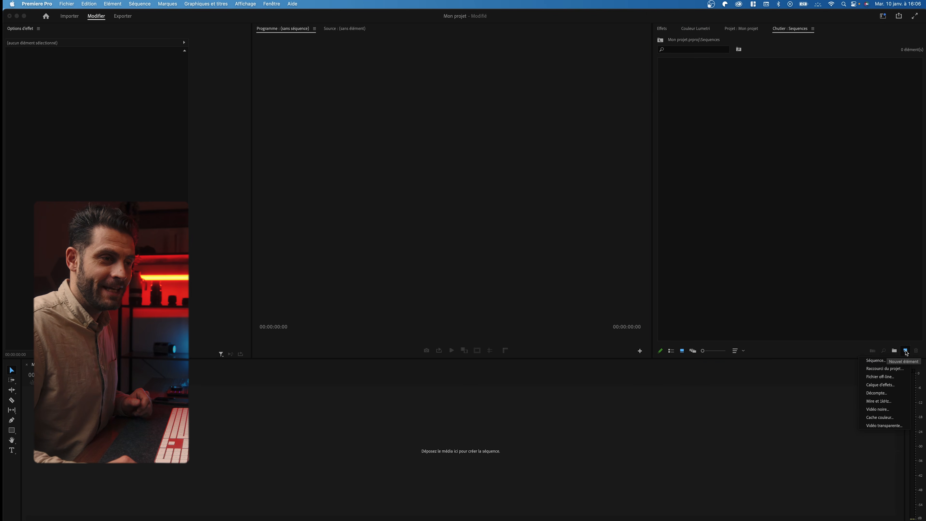
click(883, 361)
drag(396, 143, 411, 76)
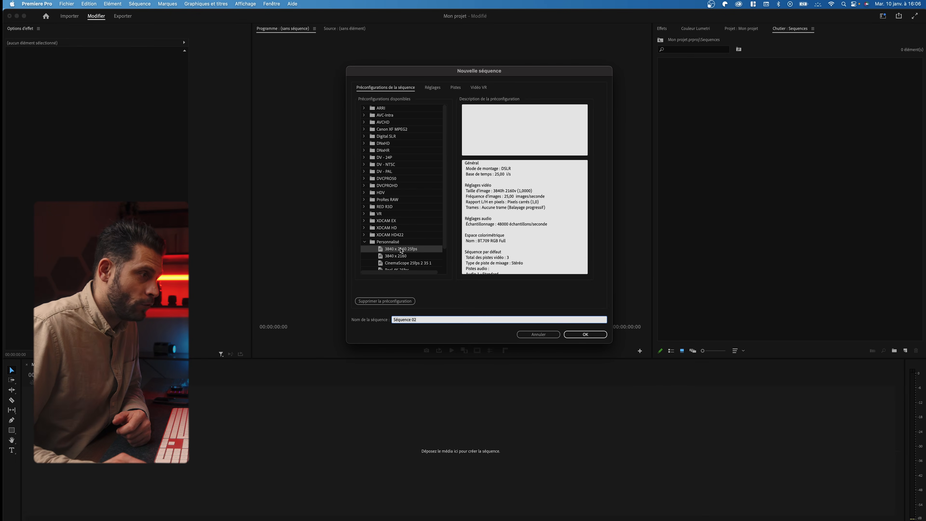
scroll(400, 251, down, 2)
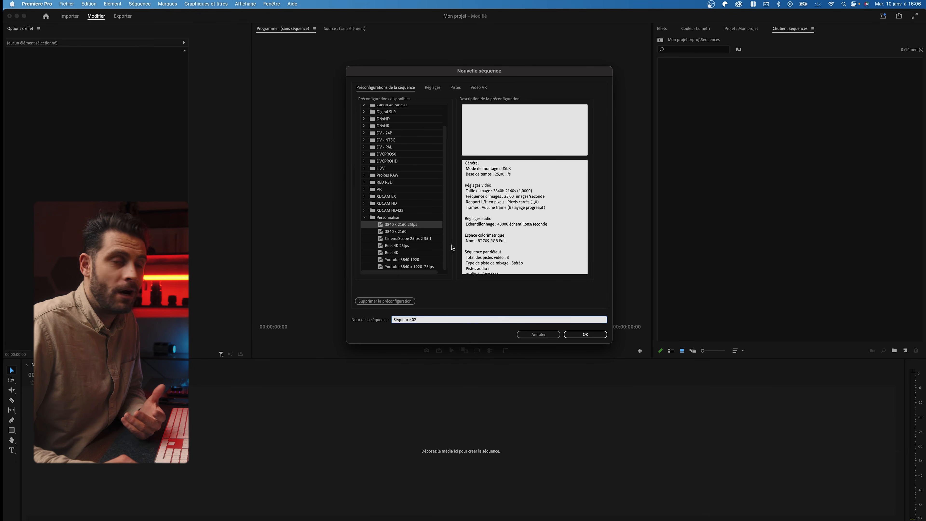
click(400, 226)
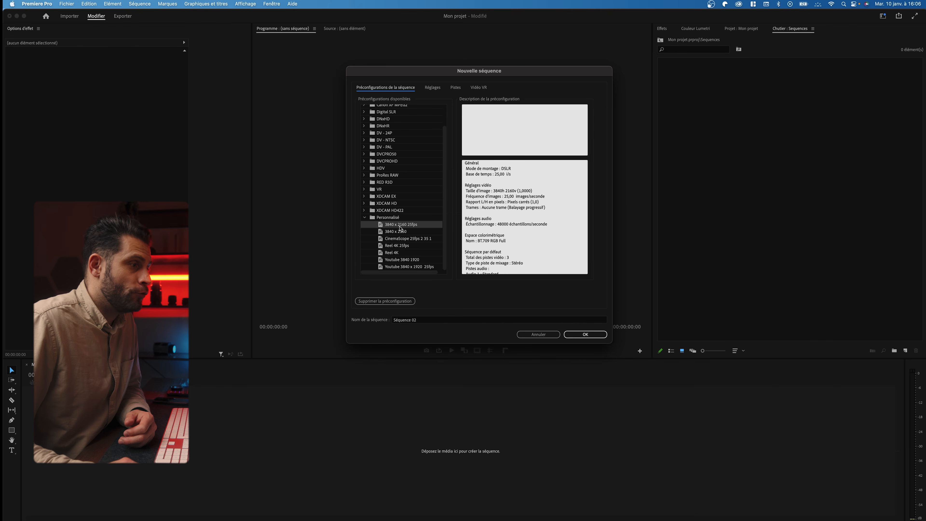
scroll(400, 227, up, 2)
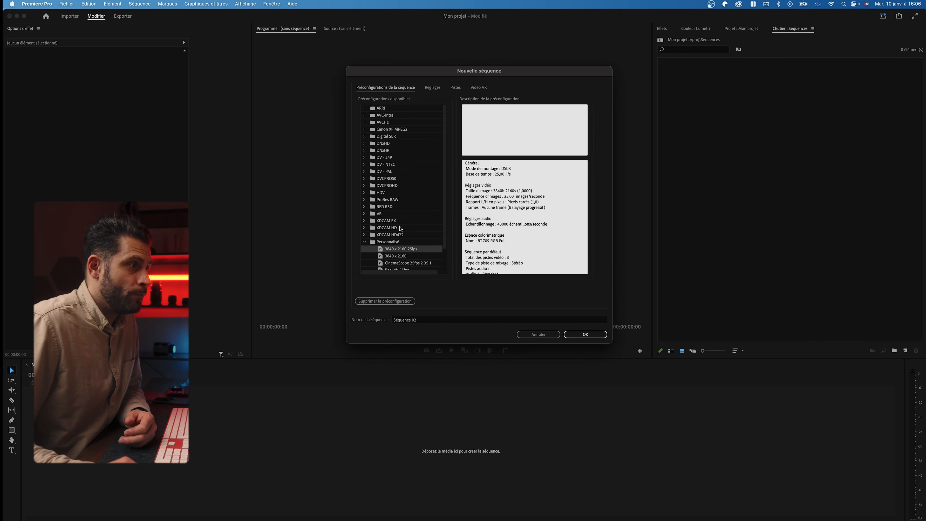
Choose the Digital SLR 1080p > DSLR 1080p25 preset and show its Réglages settings
click(364, 158)
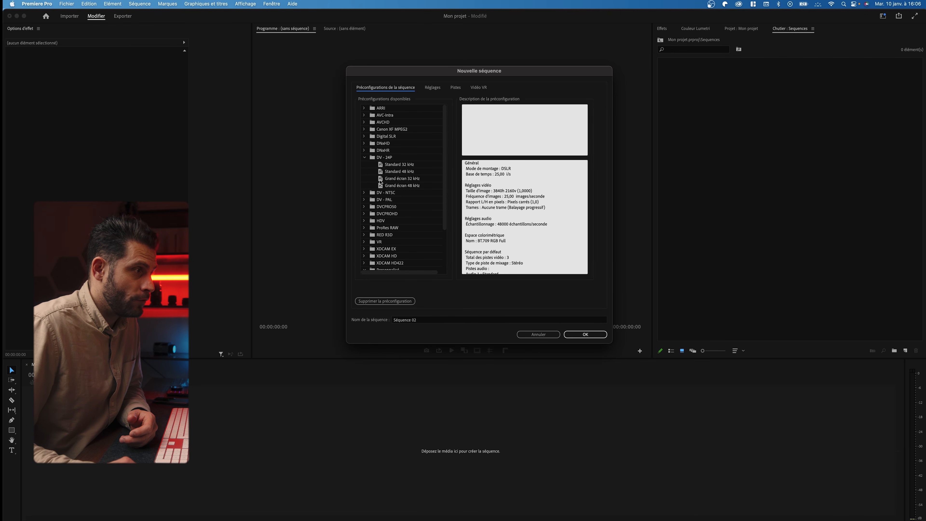
click(363, 193)
click(364, 193)
click(363, 158)
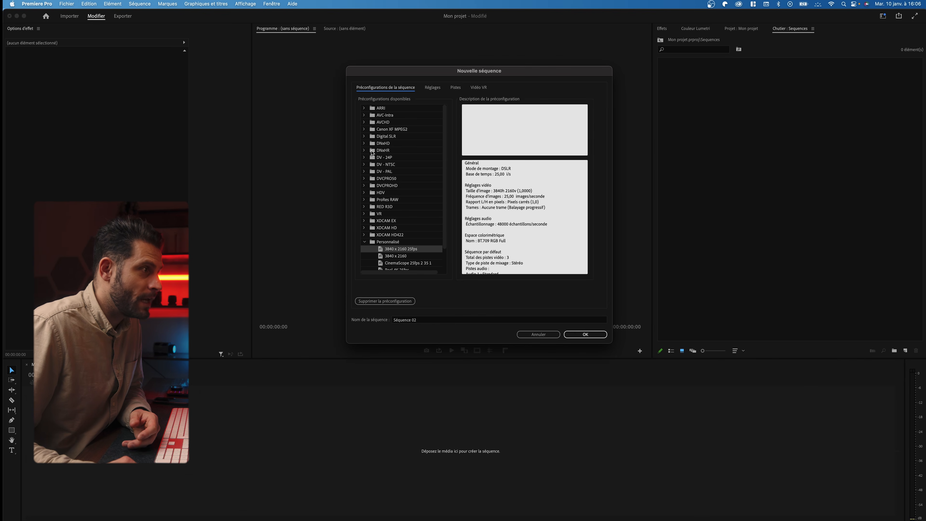
click(364, 137)
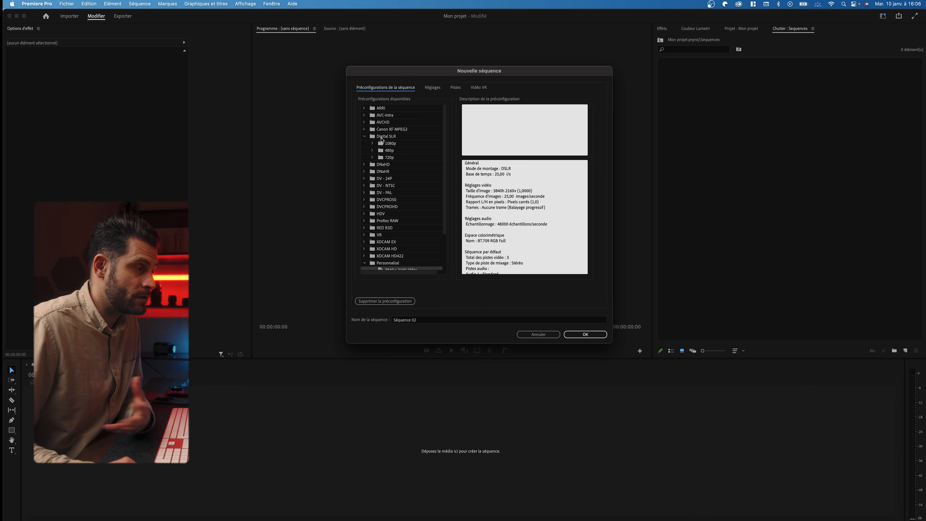
click(393, 146)
click(373, 143)
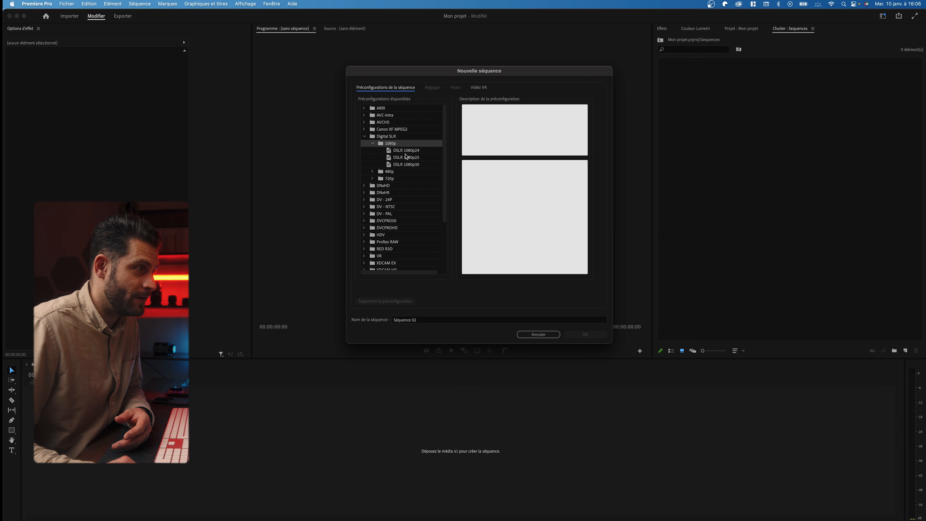
click(414, 160)
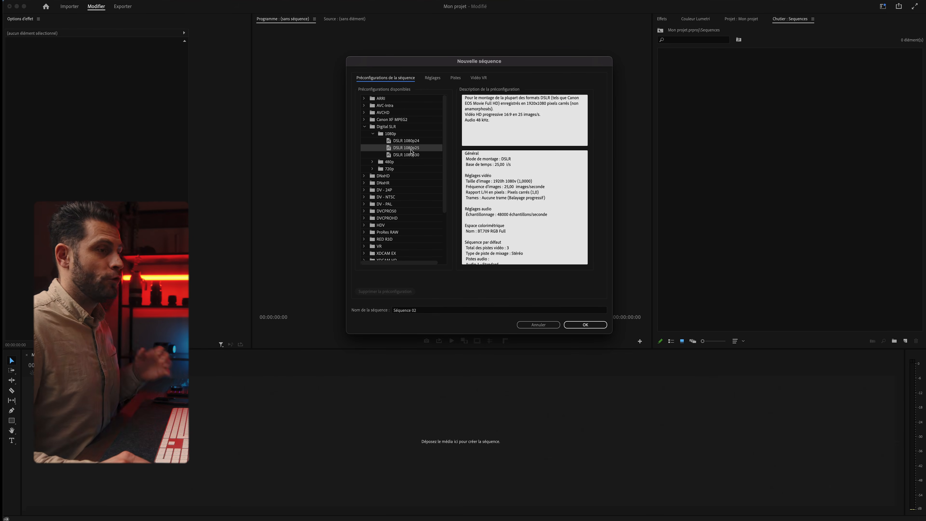
click(436, 79)
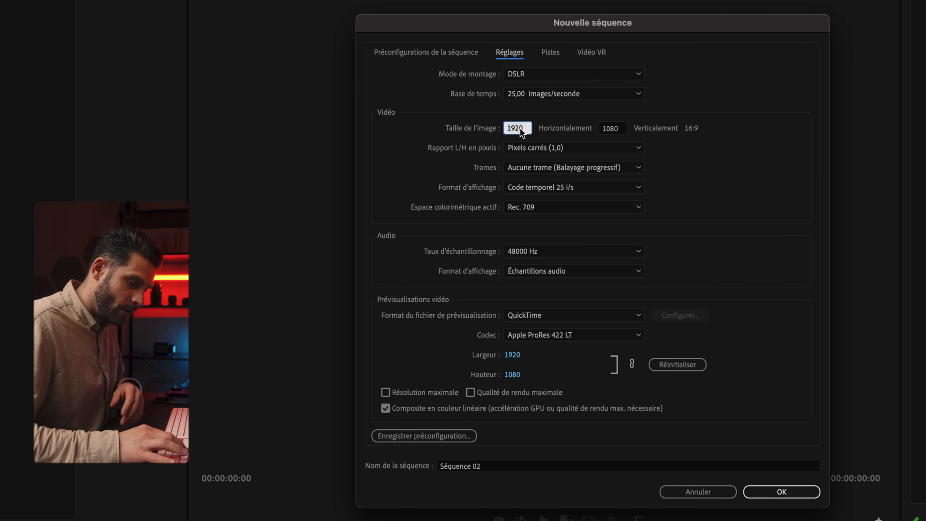
Set the sequence frame width to 3840
text(38140)
key(BackSpace)
key(BackSpace)
key(BackSpace)
key(BackSpace)
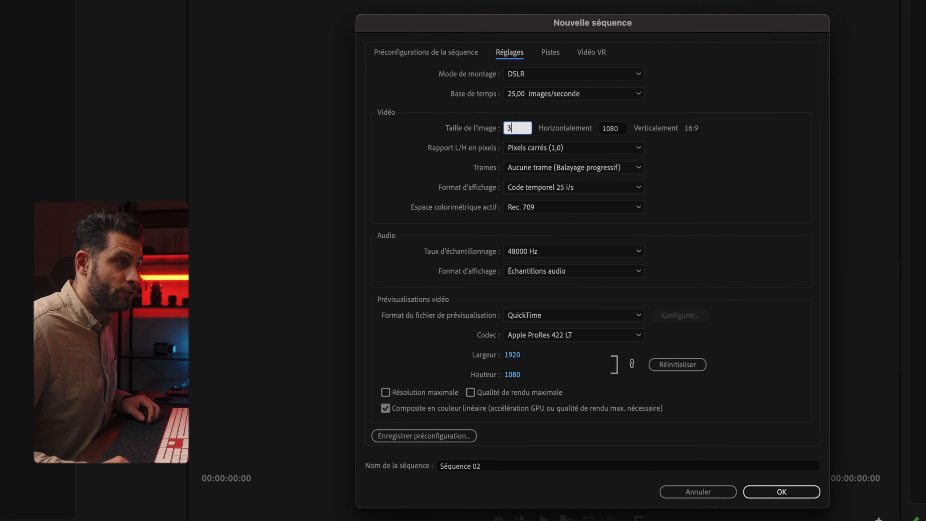
text(8140)
key(BackSpace)
key(BackSpace)
key(BackSpace)
key(BackSpace)
text(840)
click(666, 165)
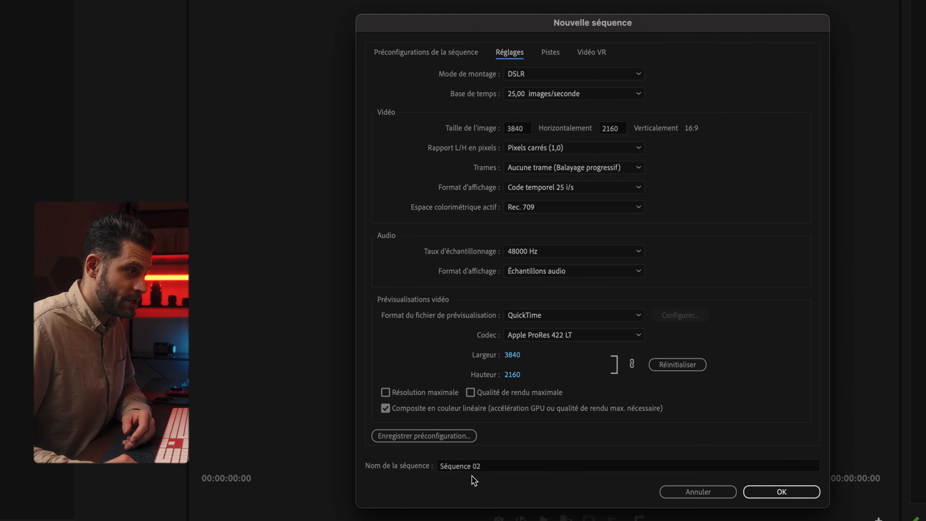
Name the sequence diver and create it
click(469, 466)
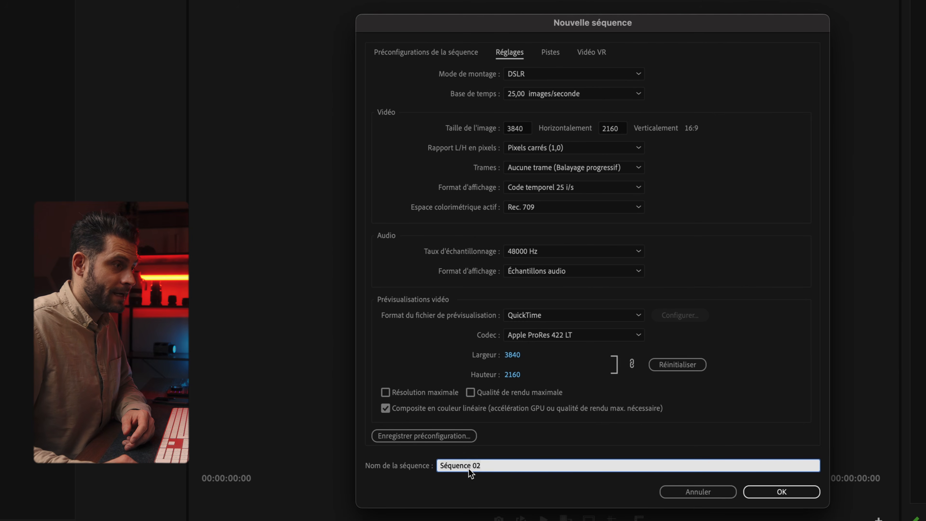
drag(490, 469, 388, 469)
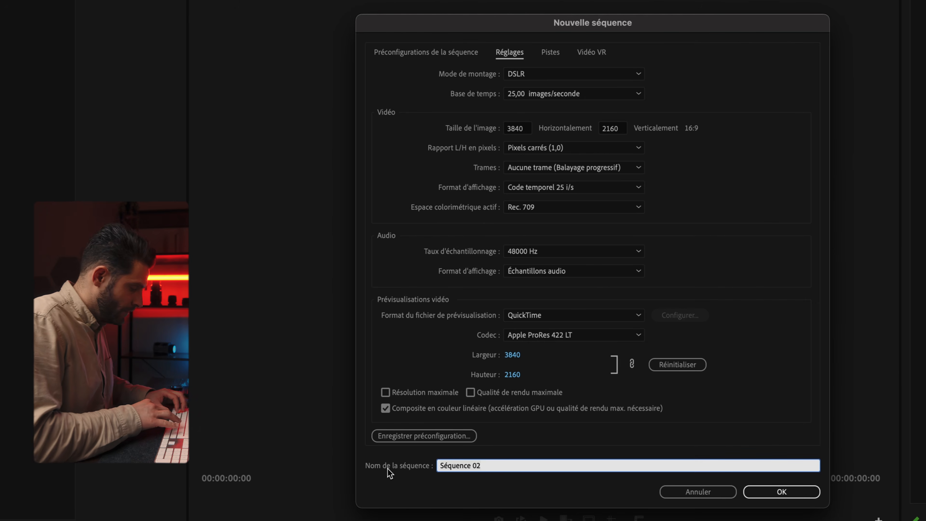
text(diver)
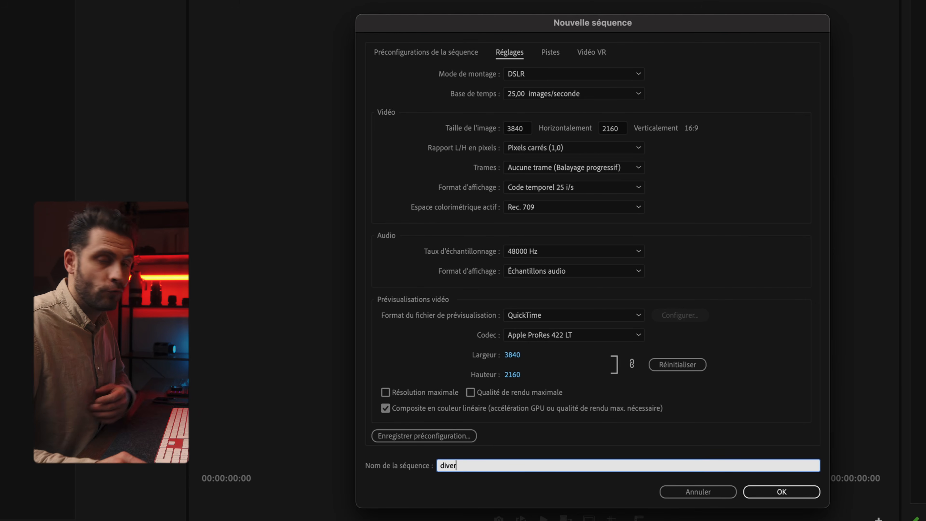
click(781, 491)
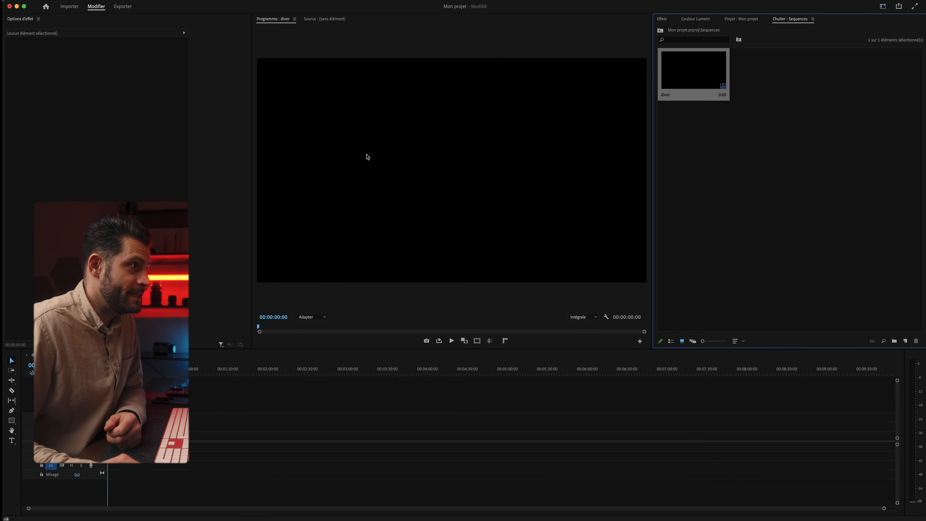
Reselect the diver sequence, then focus the Program monitor and the empty timeline
click(703, 121)
click(688, 88)
click(440, 165)
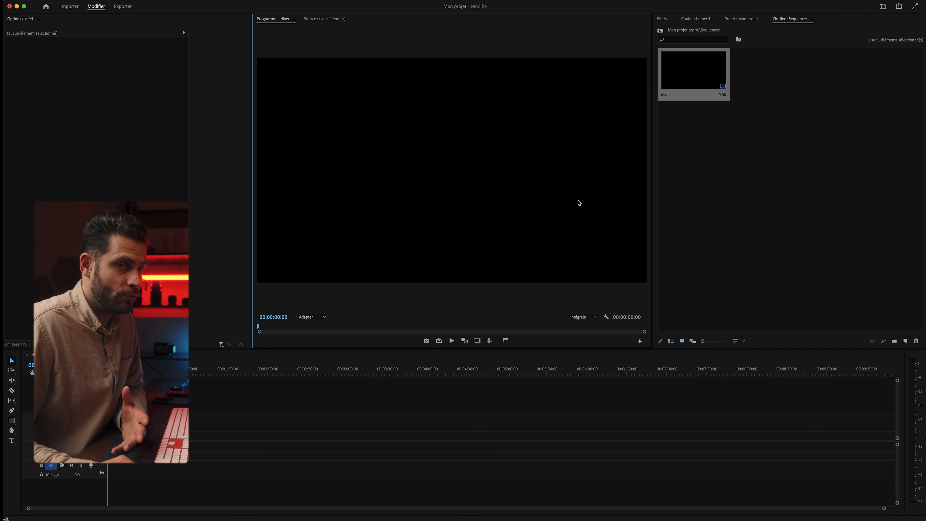
click(186, 412)
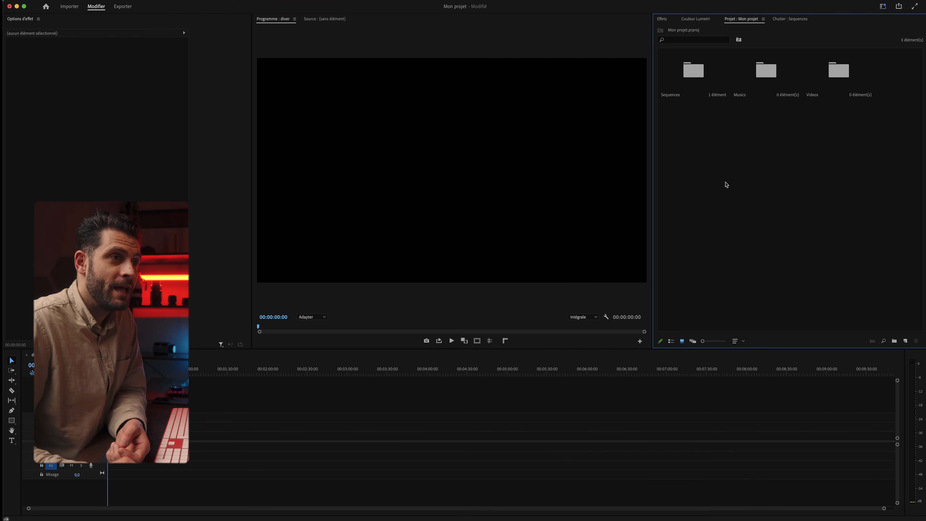
Open the Videos bin and drag all 19 clips from Finder's Diver folder into it
double_click(839, 69)
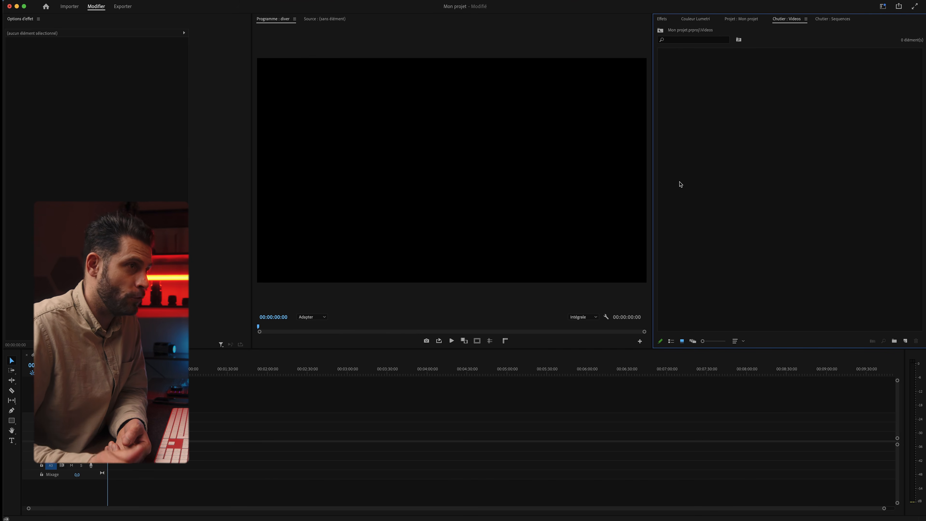
key(ctrl+Up)
click(244, 367)
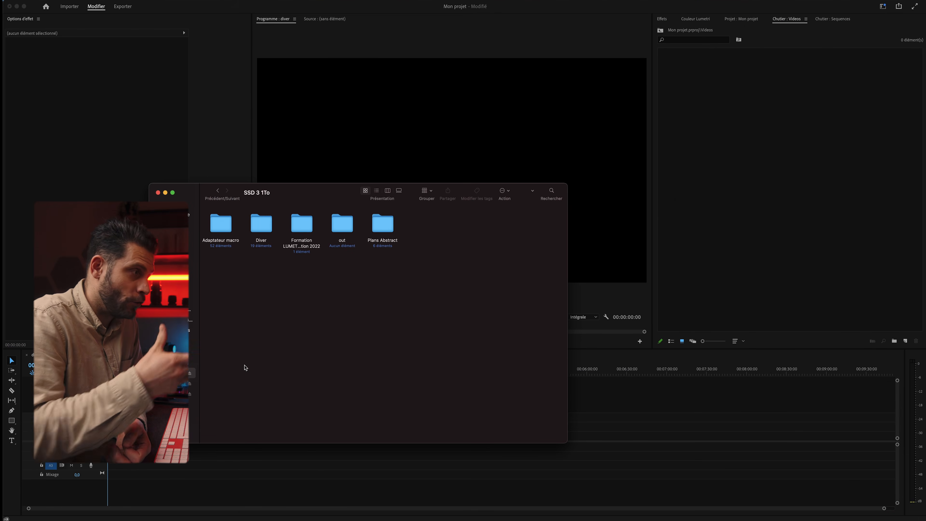
double_click(262, 226)
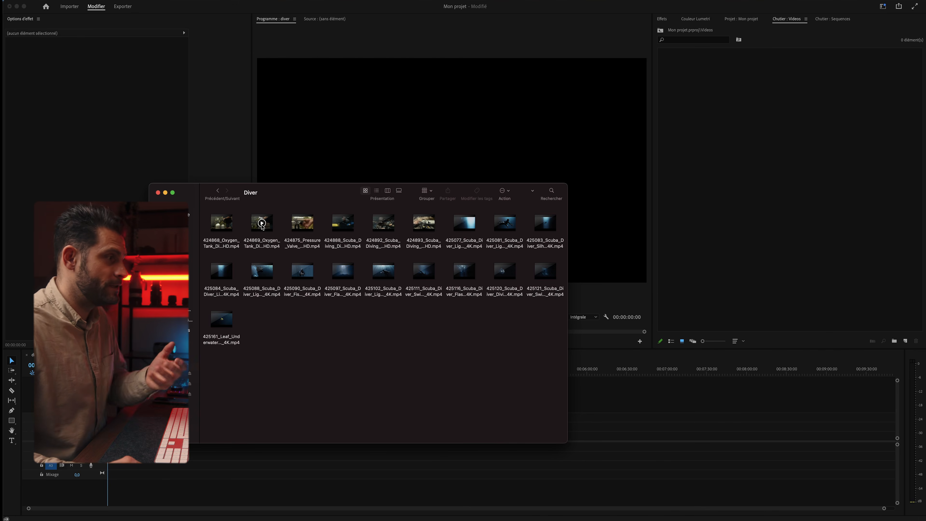
key(super+a)
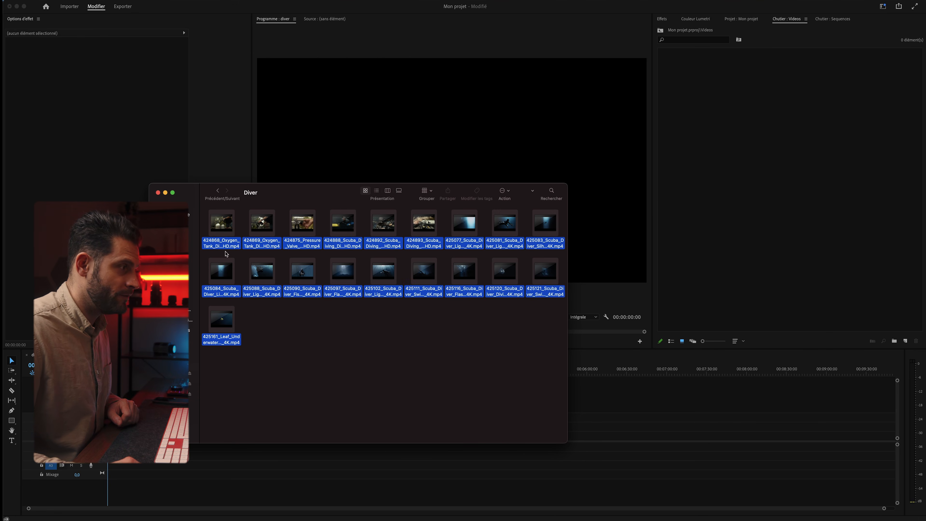
drag(221, 222, 749, 116)
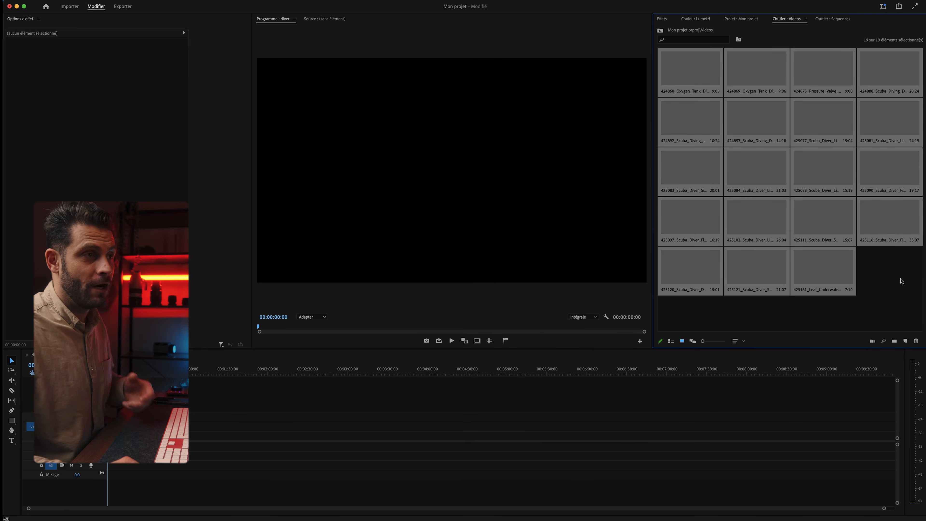
Enlarge the diver clip thumbnails to three per row, then return to the Projet : Mon projet top level
click(877, 280)
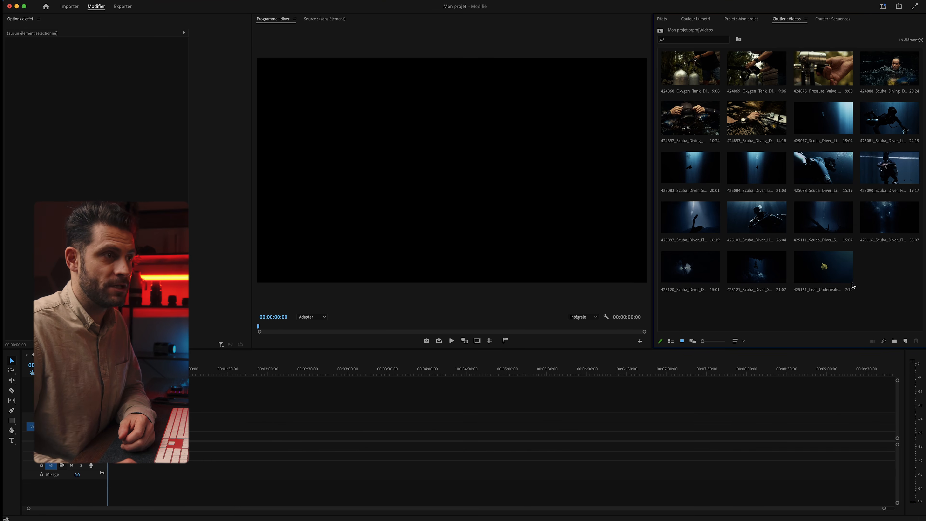
mouse_move(702, 341)
mouse_down()
mouse_move(716, 345)
mouse_move(687, 347)
mouse_move(704, 345)
mouse_up()
scroll(795, 207, down, 3)
scroll(795, 206, up, 3)
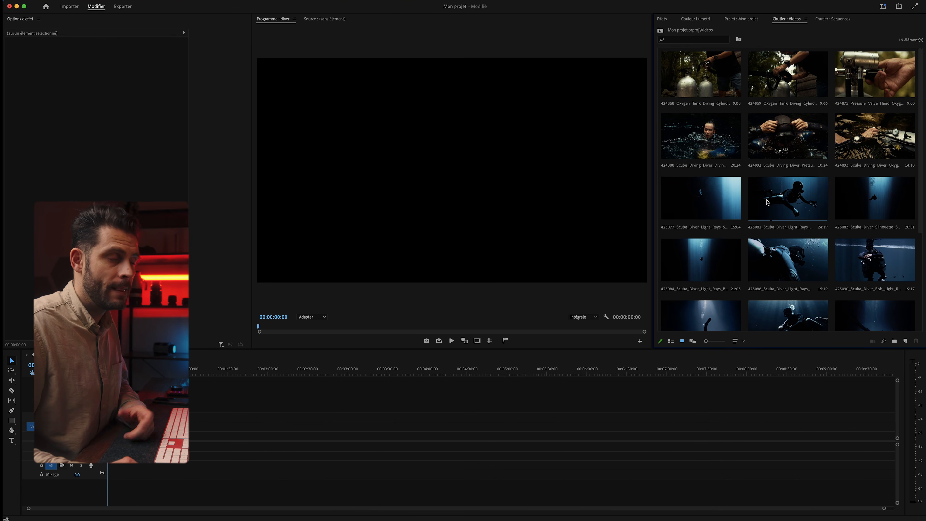
click(735, 20)
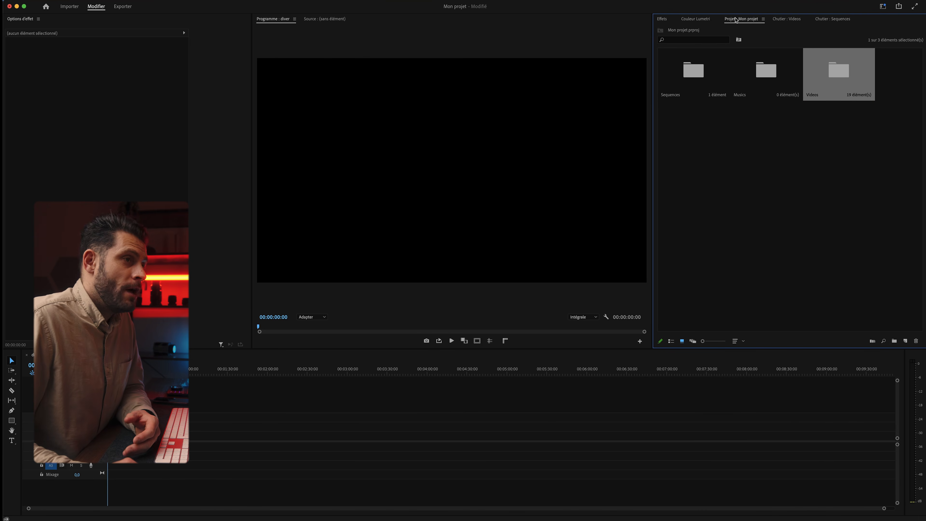
Open the empty Musics bin and enter the Artlist web address (tlist.io)
double_click(766, 71)
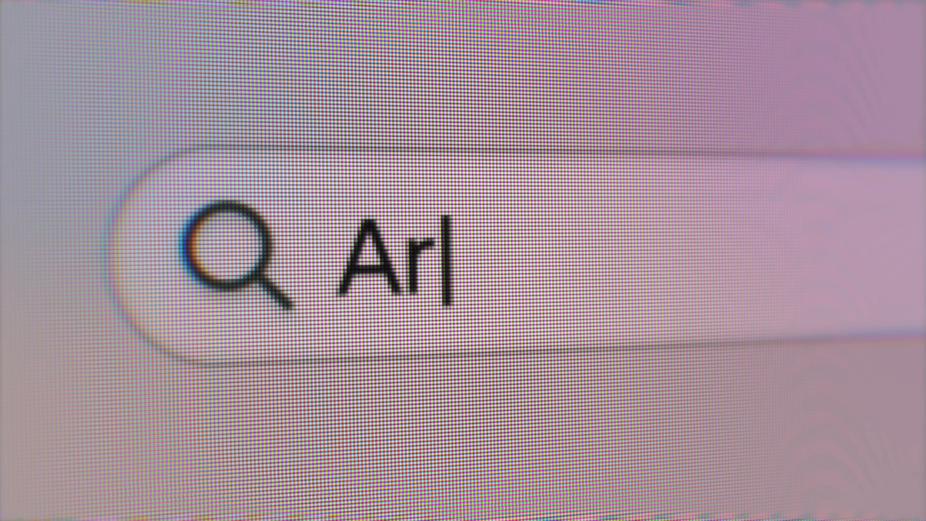
text(tlist.io/fr/royalty-free-music)
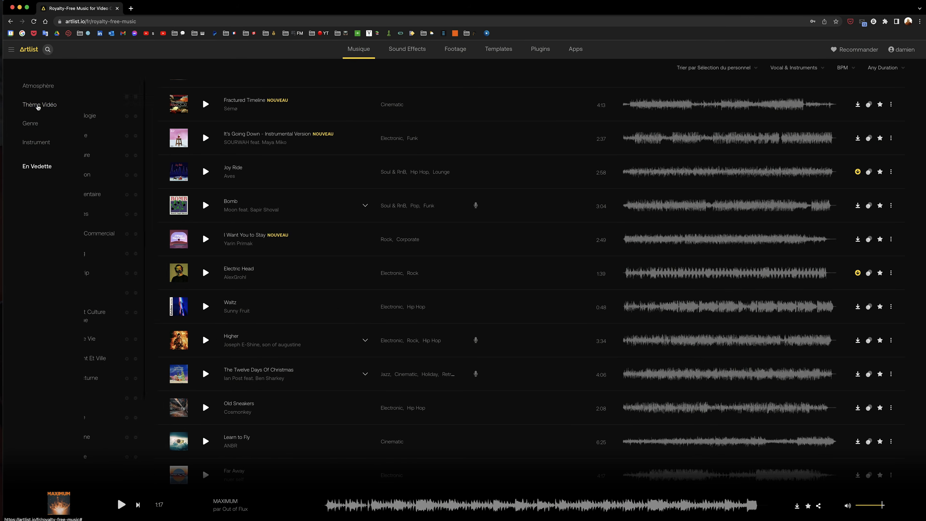
Expand the genre and instrument filter options in Artlist's music list
scroll(36, 117, down, 3)
click(34, 124)
scroll(37, 142, down, 1)
click(38, 145)
scroll(37, 94, up, 10)
scroll(223, 273, down, 20)
scroll(304, 349, down, 10)
Preview tracks Islands, Arise, Bloody Heaven, Funny Thing About Love, Fun Fun Fun and Make It Right
click(657, 263)
click(735, 264)
click(690, 297)
click(649, 230)
click(649, 197)
click(694, 163)
click(869, 196)
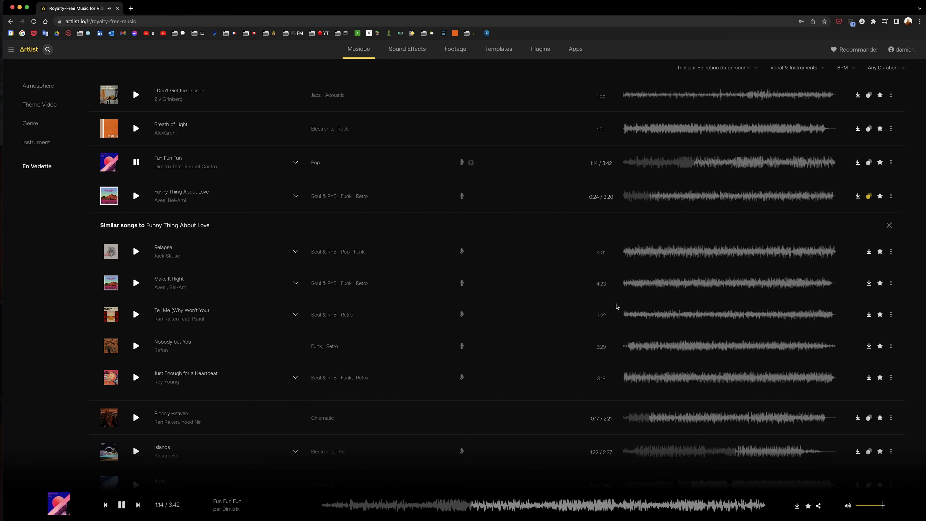
click(654, 284)
In Sound Effects, play Serene Nature from the Forêt category, then clear the Forêt filter
click(407, 49)
scroll(396, 330, down, 7)
click(198, 316)
click(678, 344)
scroll(516, 328, up, 2)
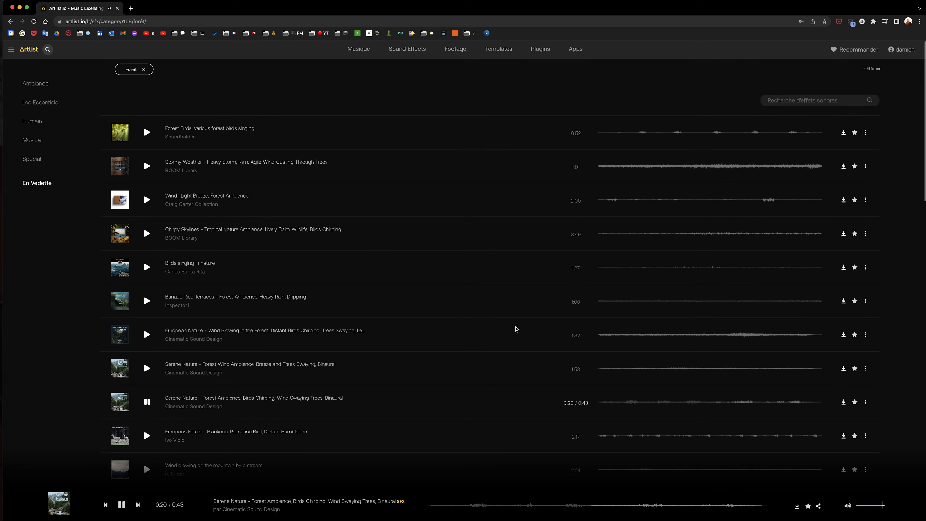
click(223, 67)
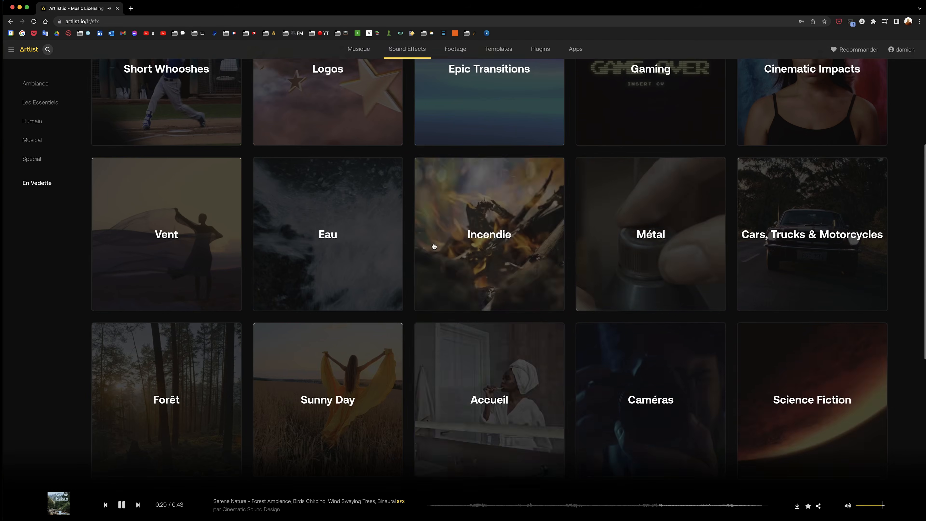
Play Designed Interfaces - Deep Hit, Reverberant from the Cinematic Impacts category
scroll(192, 151, up, 6)
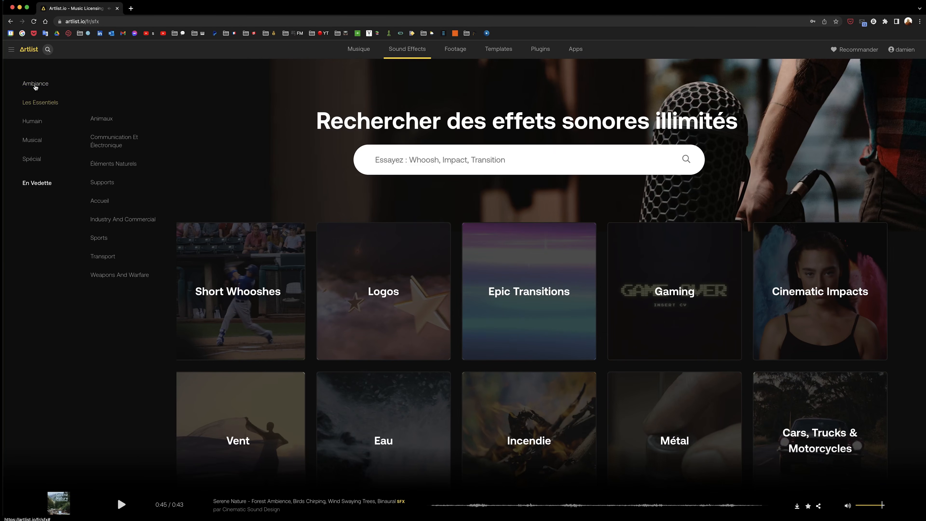
click(820, 291)
scroll(143, 397, down, 3)
click(146, 364)
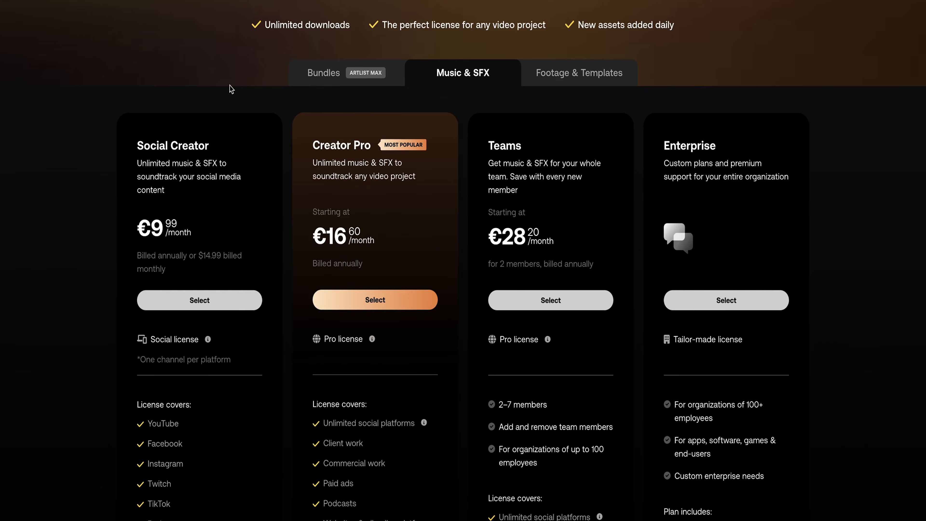
Choose the Max Pro plan from the Bundles pricing options
click(386, 77)
click(441, 78)
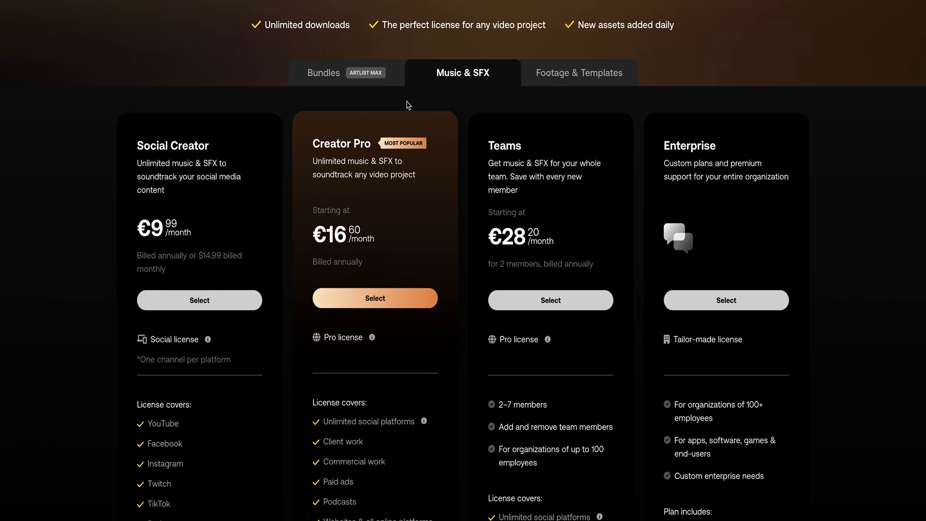
click(383, 76)
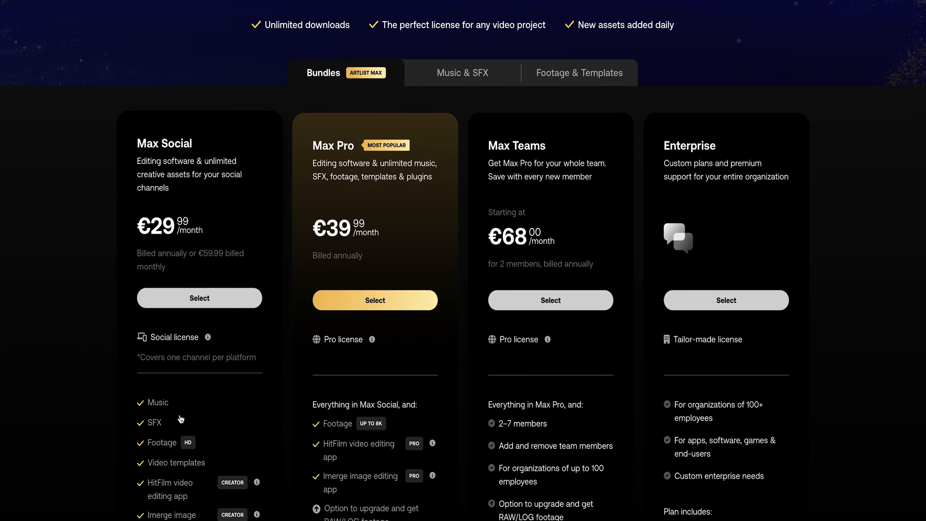
click(383, 306)
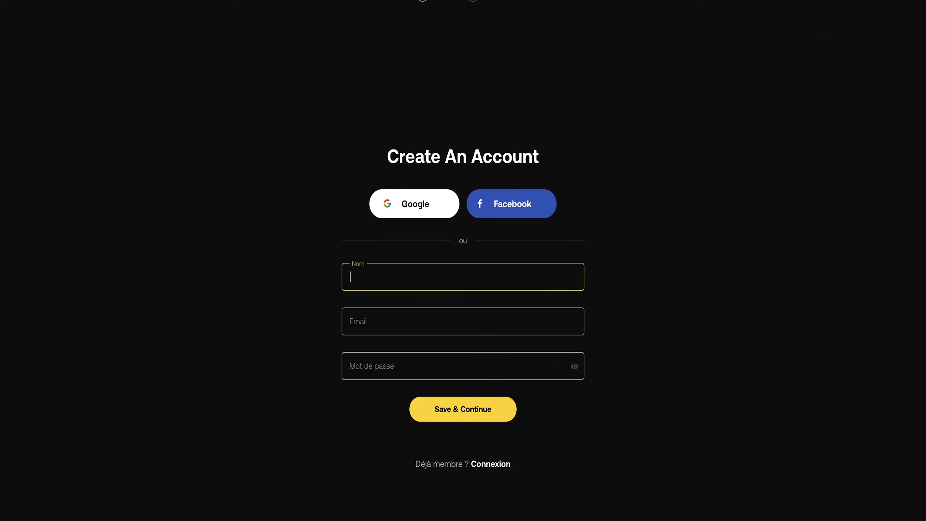
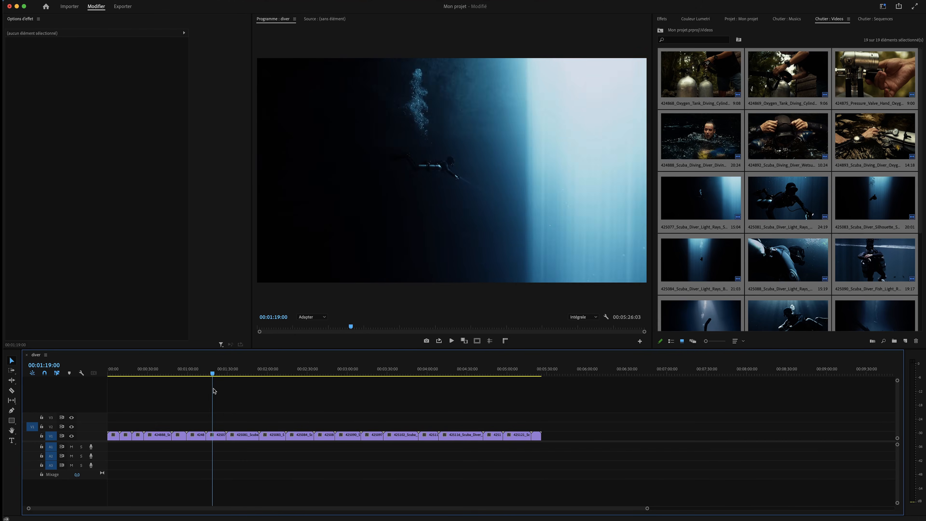
Marquee-select the first six diving clips on V1 of the diver sequence
drag(194, 427, 98, 456)
Apply Ajuster à la taille de l'image to the six selected clips
right_click(161, 438)
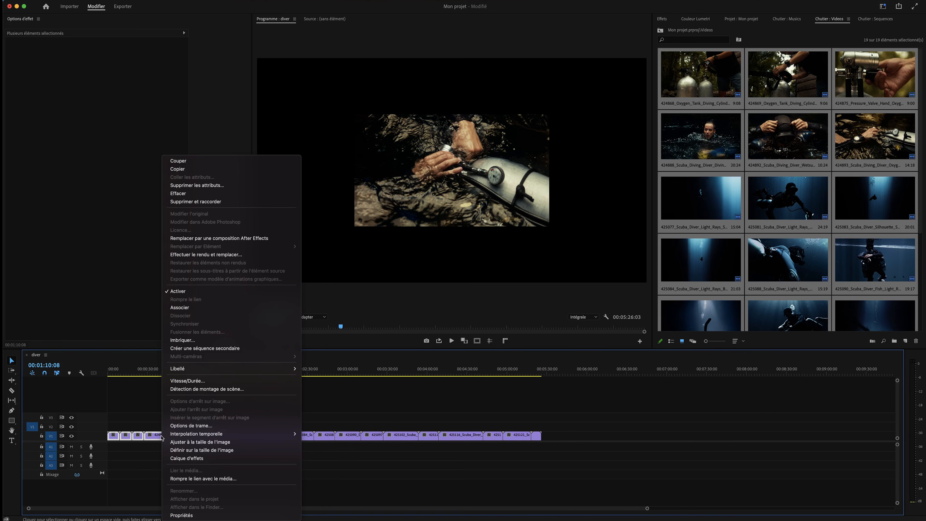
click(184, 442)
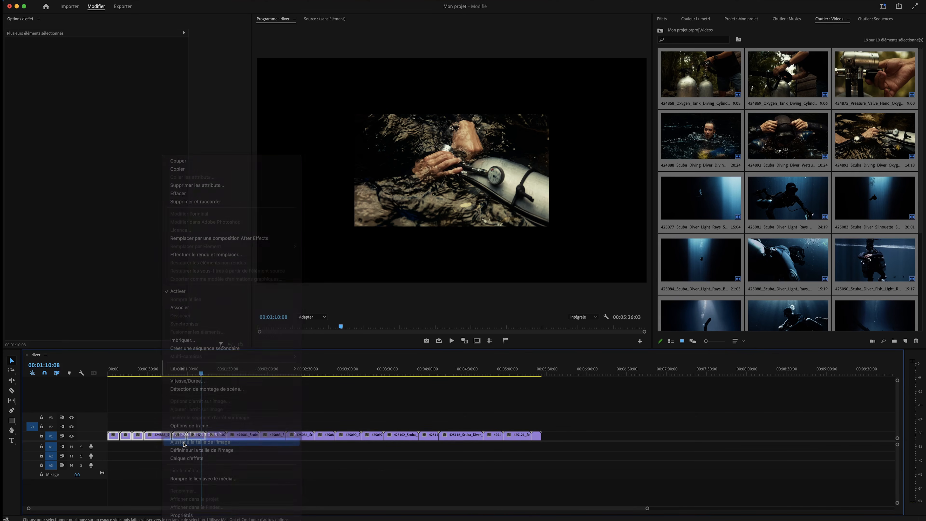
click(213, 418)
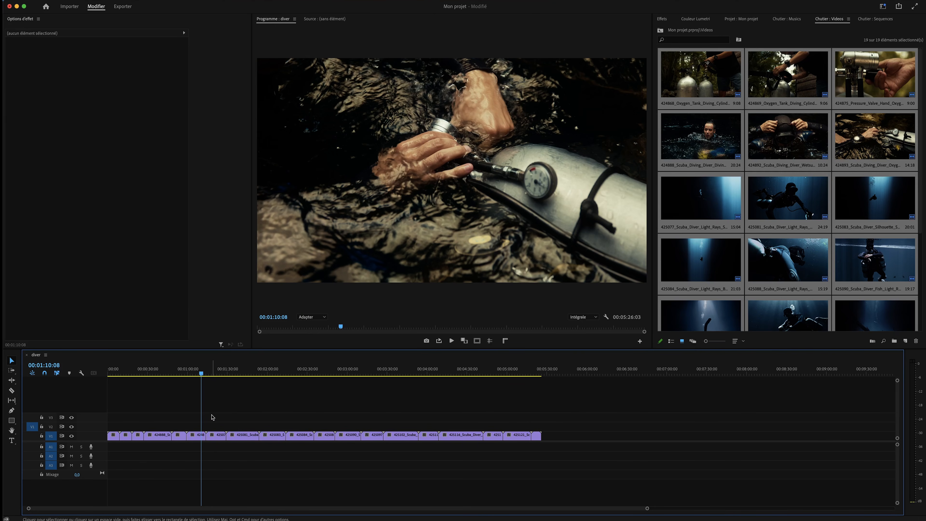
drag(198, 376, 118, 384)
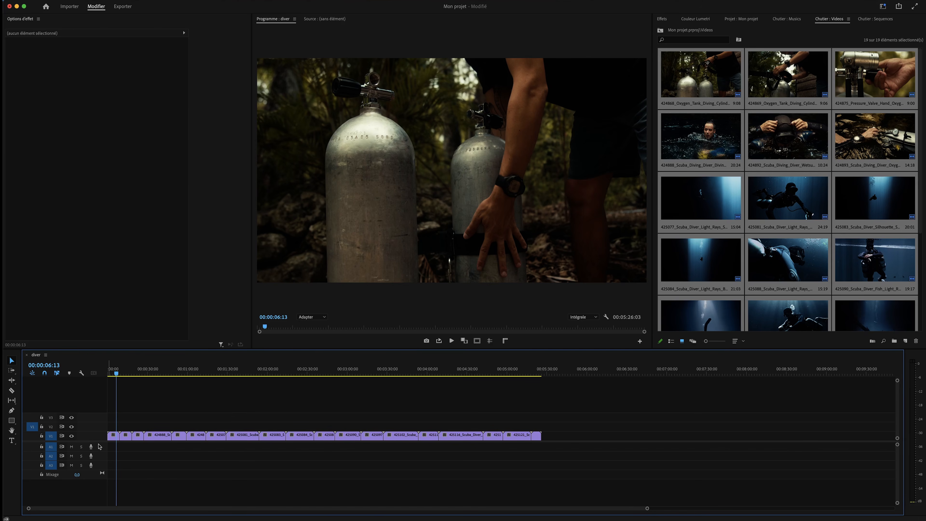
Try 37% and then 329% Echelle on the first oxygen tank clip, undoing both
click(113, 435)
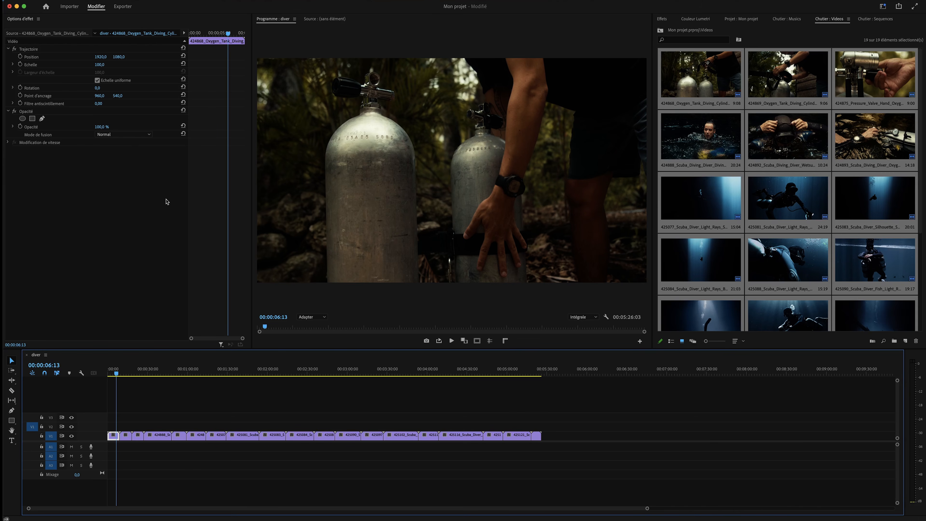
click(119, 437)
click(116, 438)
click(103, 65)
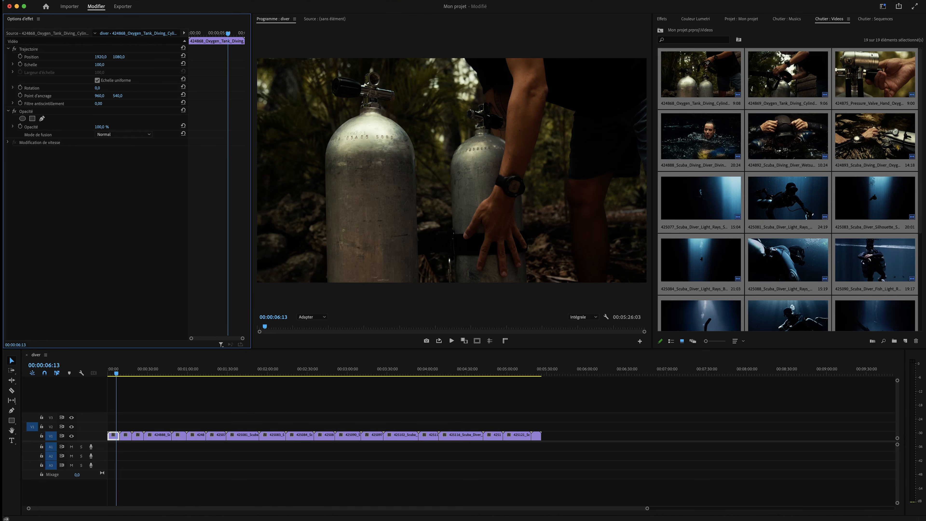
drag(103, 64, 81, 64)
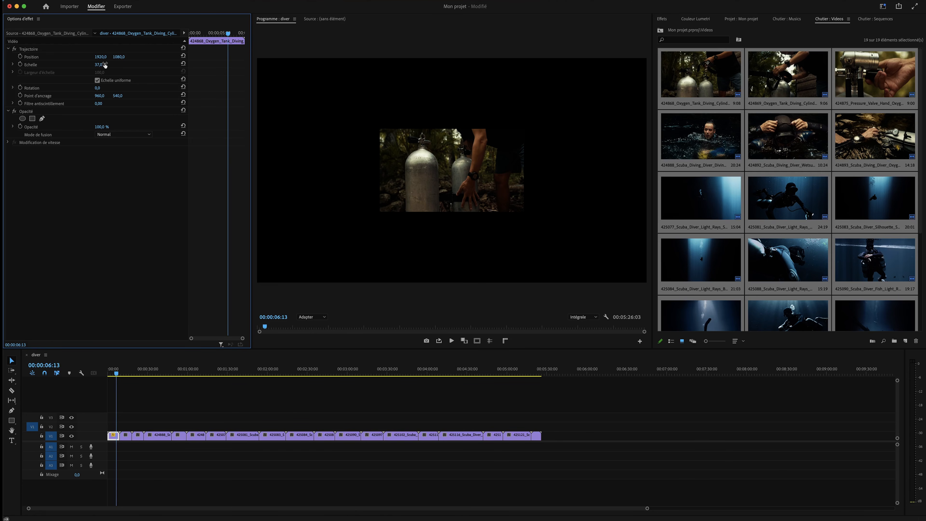
key(super+z)
drag(105, 64, 146, 65)
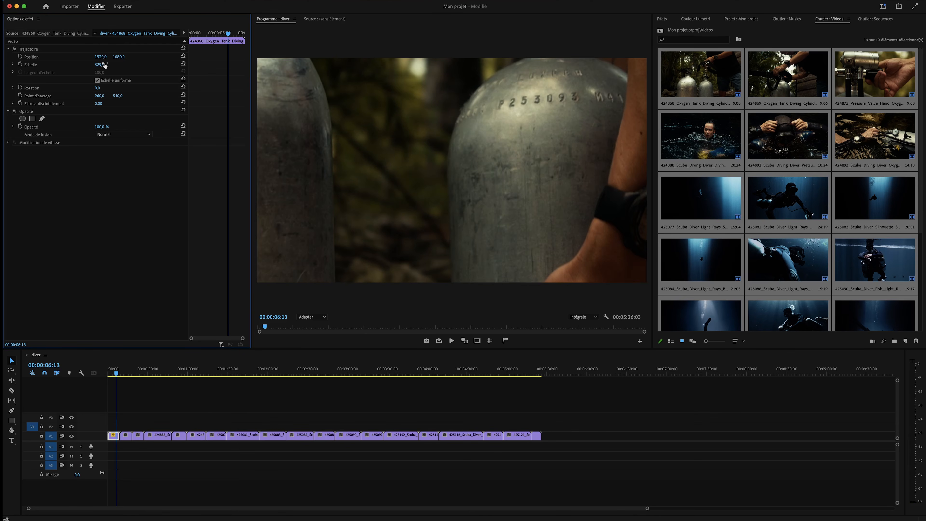
key(super+z)
Shift the first clip's Position left and down, then reset it to centre
drag(104, 57, 52, 57)
drag(118, 57, 205, 57)
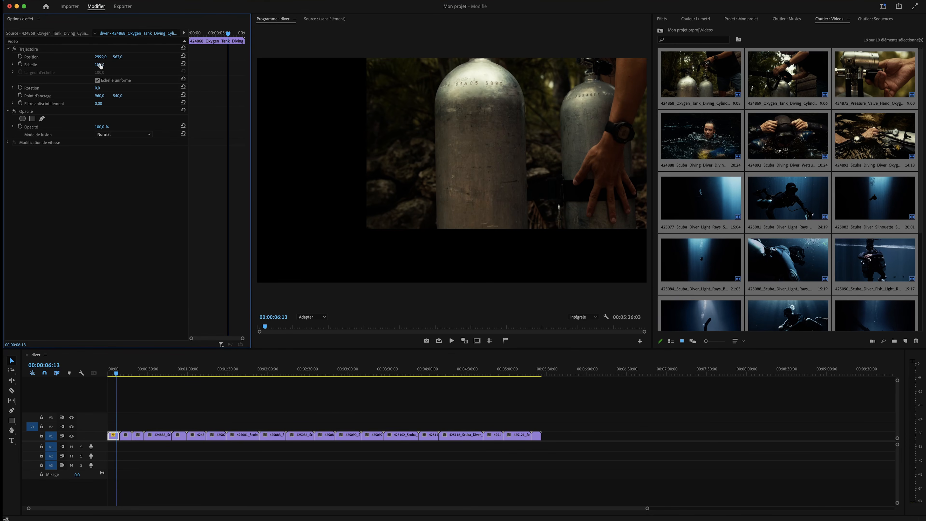
click(183, 49)
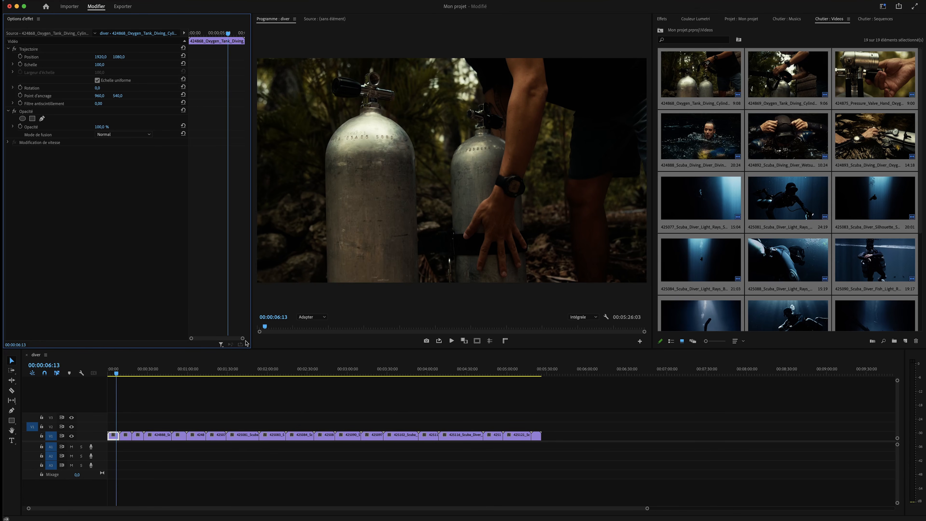
click(157, 384)
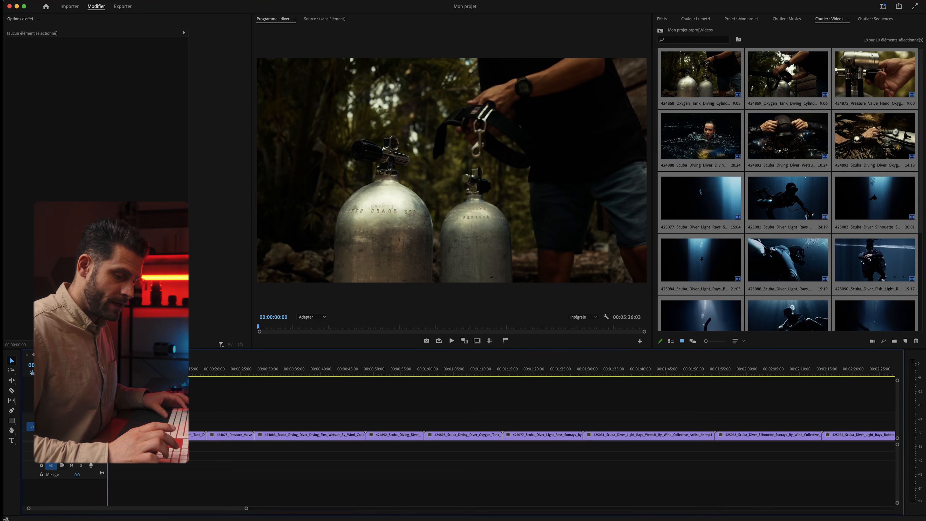
Split clip 424868 at the playhead a couple of seconds in with Add Edit
key(=)
key(=)
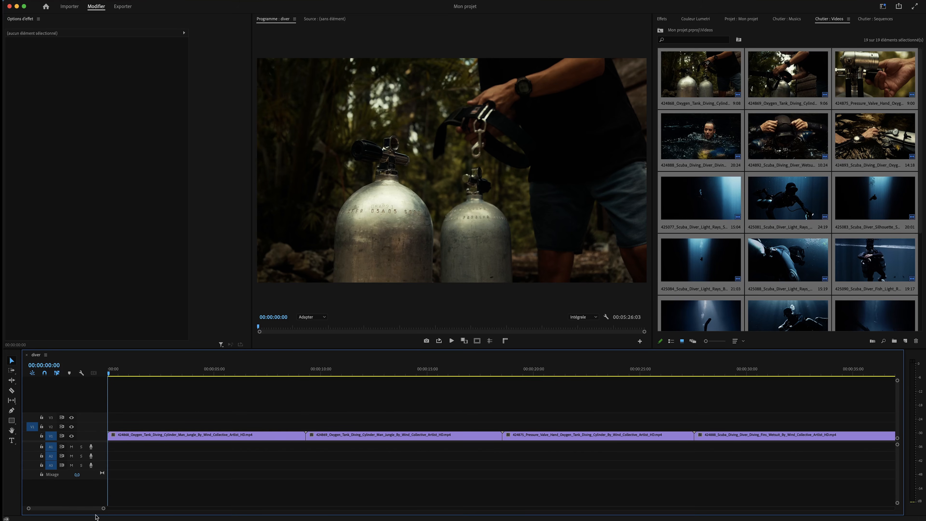
drag(103, 509, 422, 478)
key(minus)
key(minus)
mouse_move(109, 372)
mouse_down()
mouse_move(151, 375)
mouse_move(113, 376)
mouse_up()
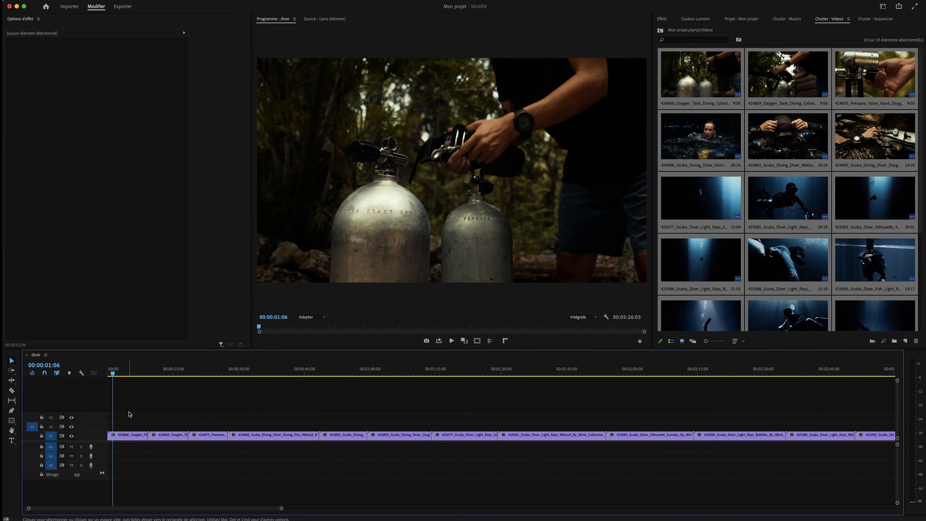
key(super+k)
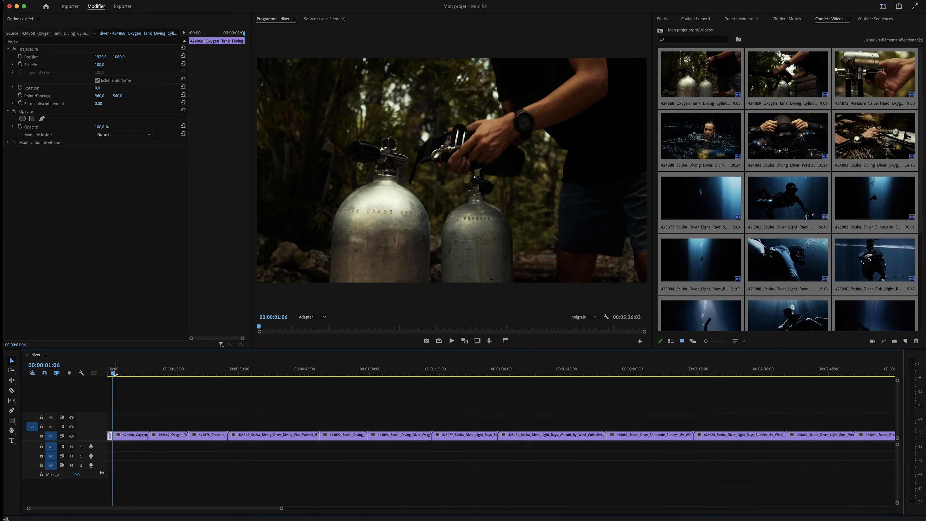
Cut clip 424869 with the Razor tool, then return to the Selection tool
click(11, 391)
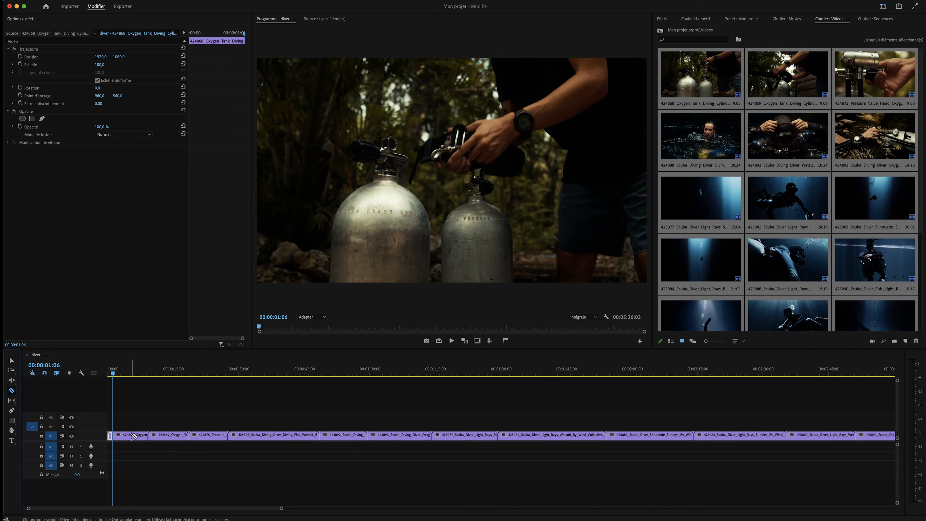
click(175, 435)
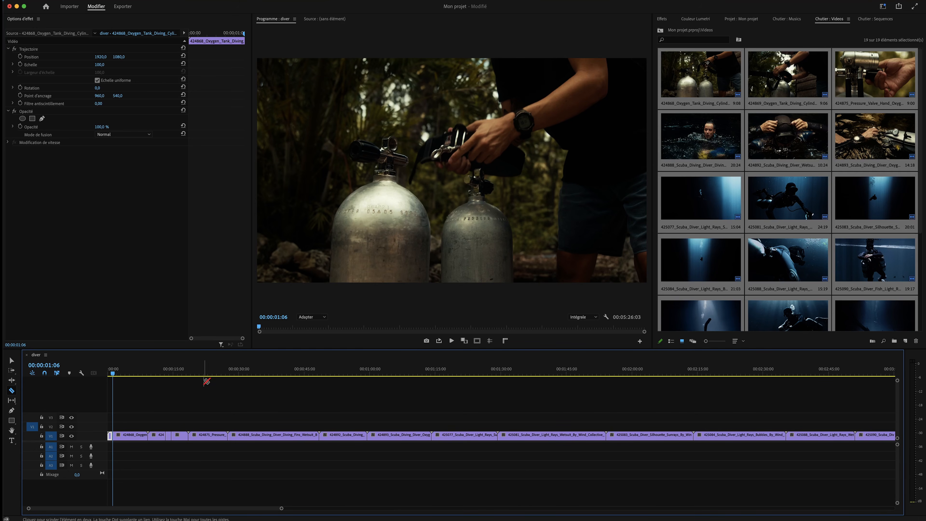
key(v)
click(117, 373)
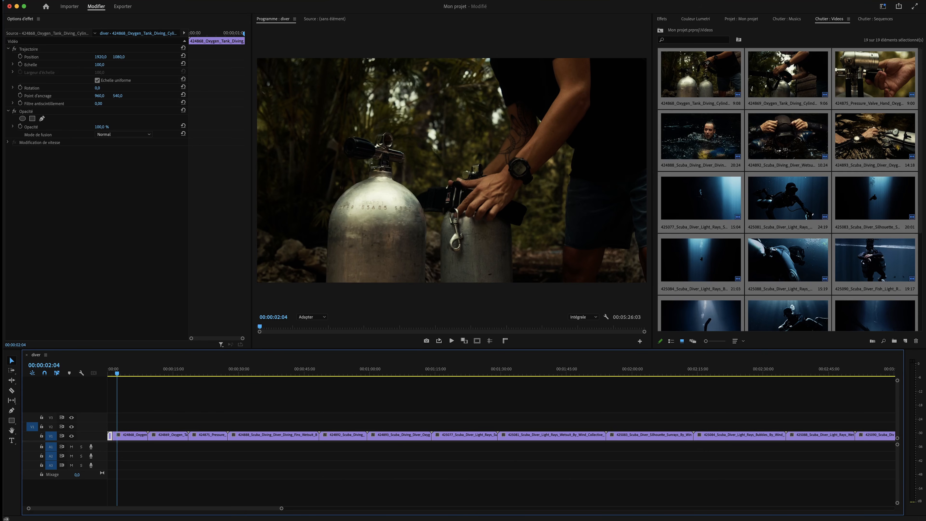
click(37, 4)
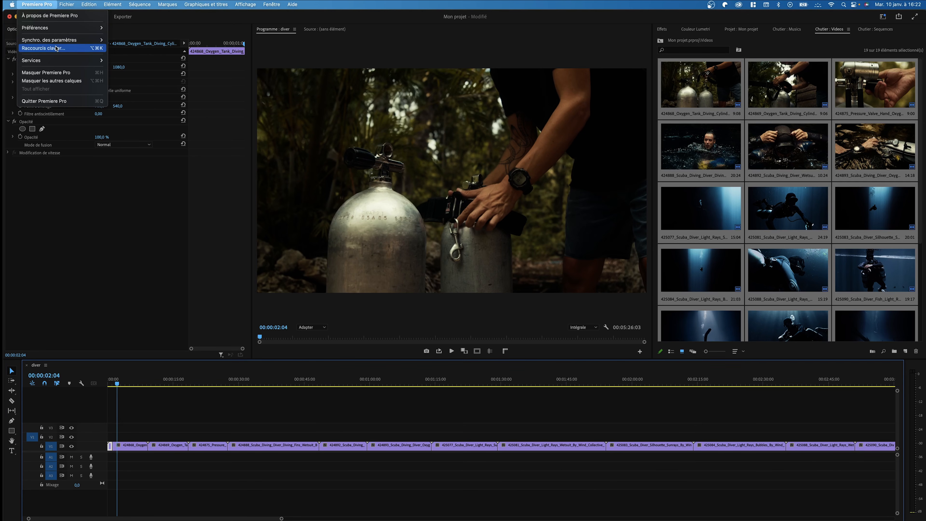
click(57, 48)
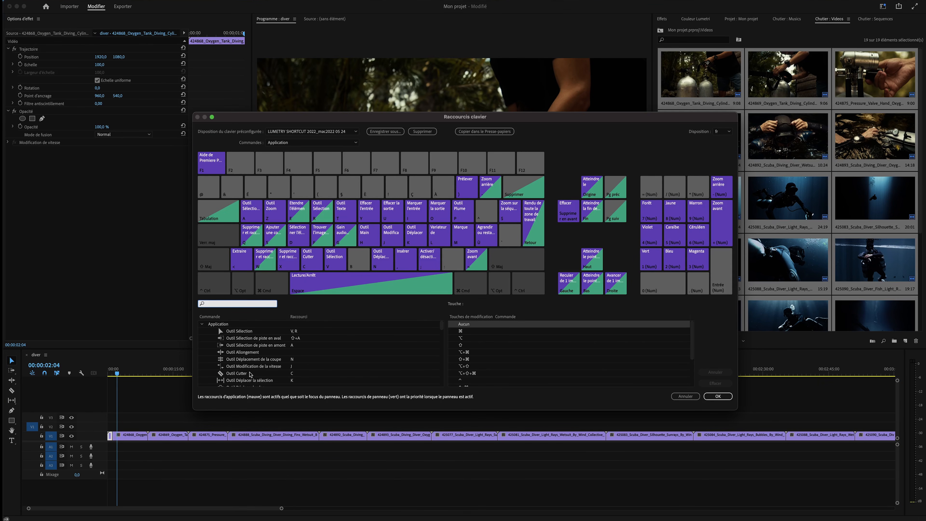
click(292, 374)
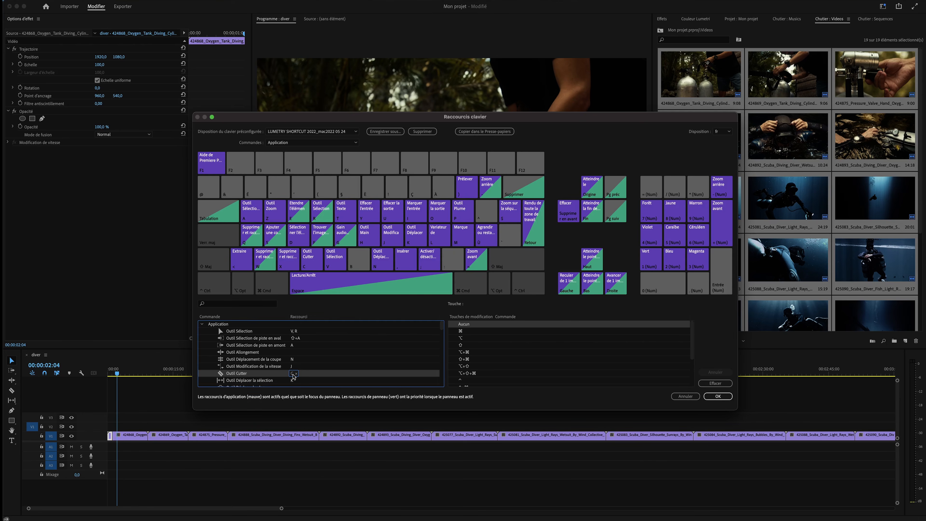
click(685, 396)
drag(116, 373, 121, 375)
click(134, 435)
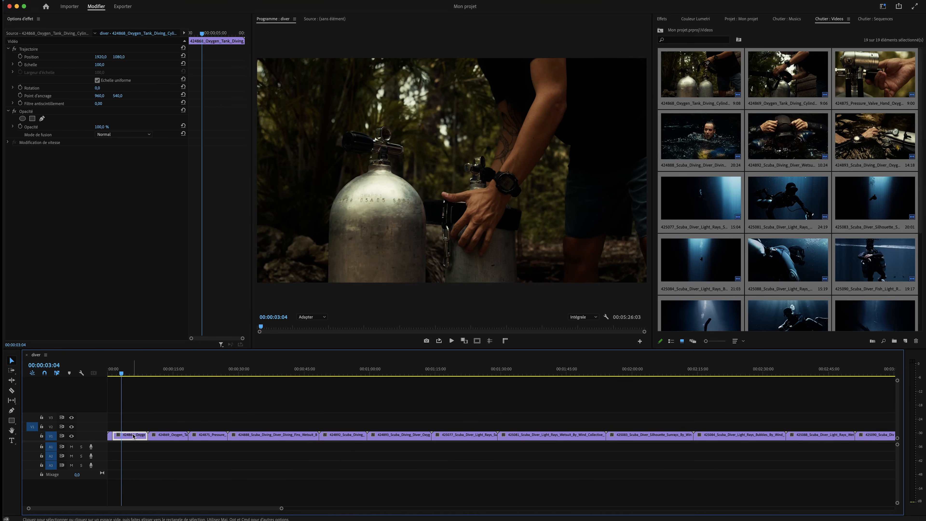
Split off a short piece of the first clip, lift it to V2 and nudge it three frames earlier
key(super+k)
click(133, 436)
mouse_move(118, 438)
mouse_down()
mouse_move(120, 424)
mouse_move(207, 416)
mouse_move(116, 421)
mouse_up()
key(equal)
key(equal)
key(equal)
key(equal)
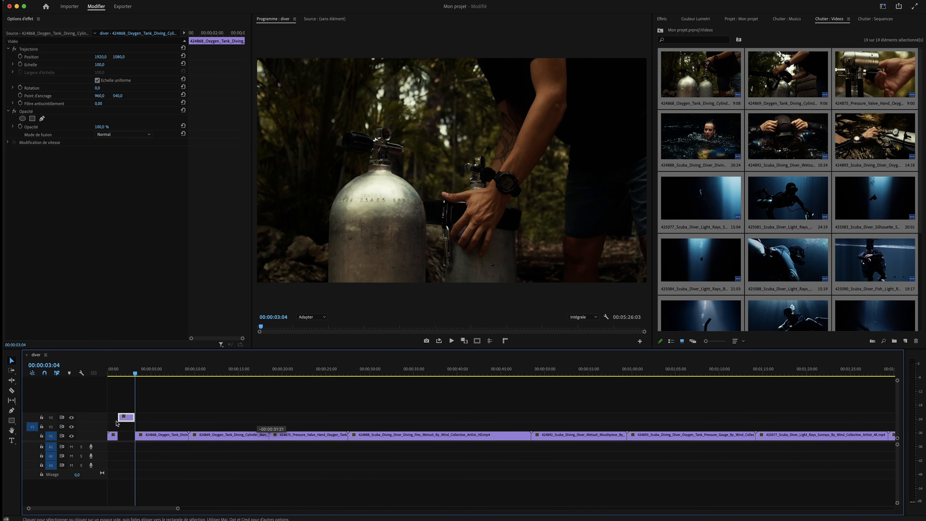
drag(243, 419, 325, 421)
click(399, 423)
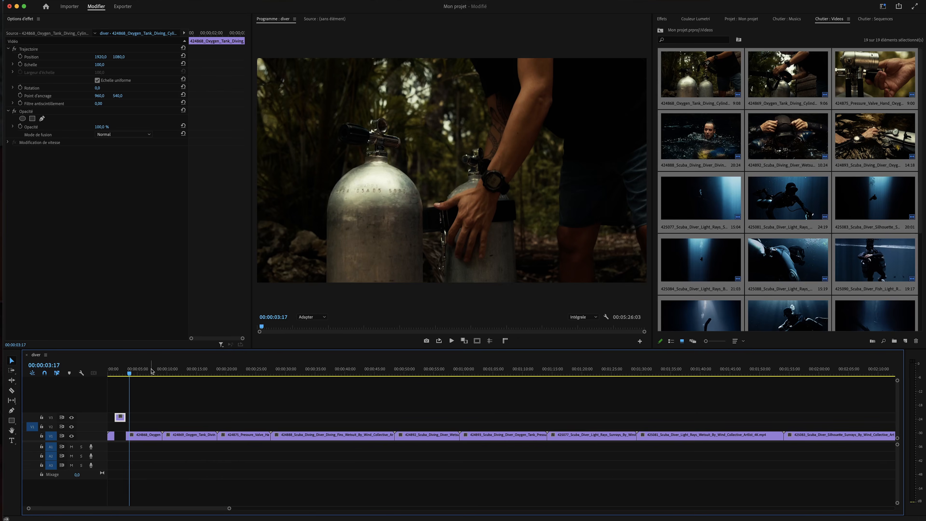
Cut clip 424869 at about 11 s and 00:00:12:05 and lift the short piece up
drag(128, 373, 179, 376)
click(180, 438)
key(super+k)
click(190, 439)
key(super+k)
drag(176, 438, 177, 416)
Split the pressure valve clip near 20 s and locate later cut points toward the diver close-up
drag(214, 369, 232, 373)
click(238, 435)
key(super+k)
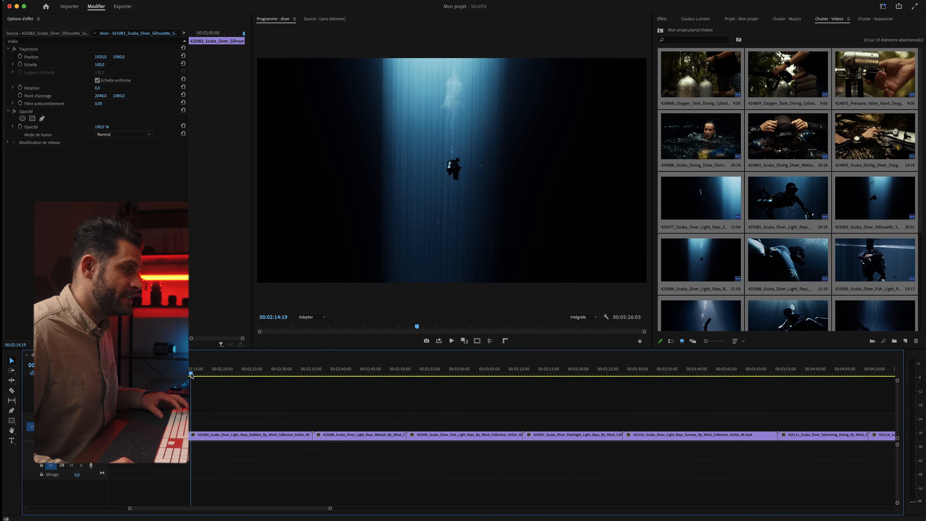
drag(191, 376, 239, 375)
click(259, 440)
drag(308, 372, 339, 372)
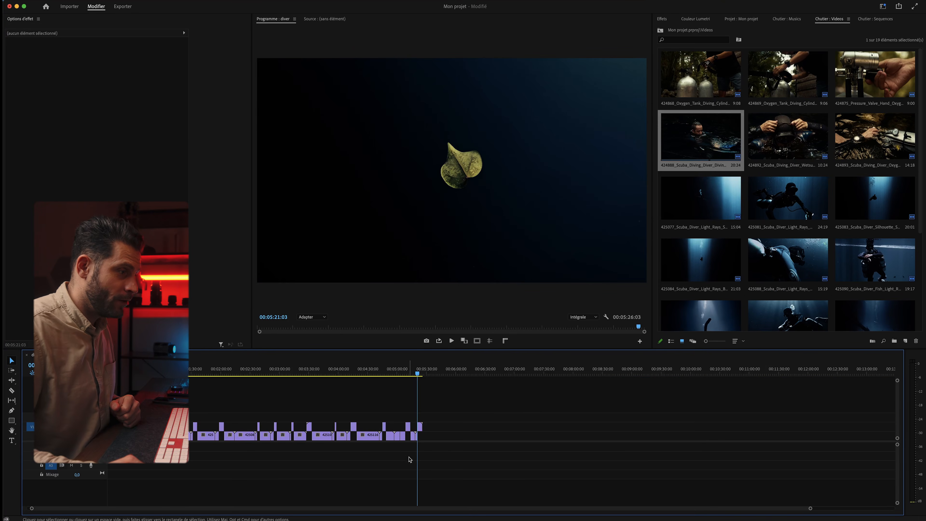
Delete the leftover main-track clips, including the tiny clip at the start
drag(441, 456, 110, 439)
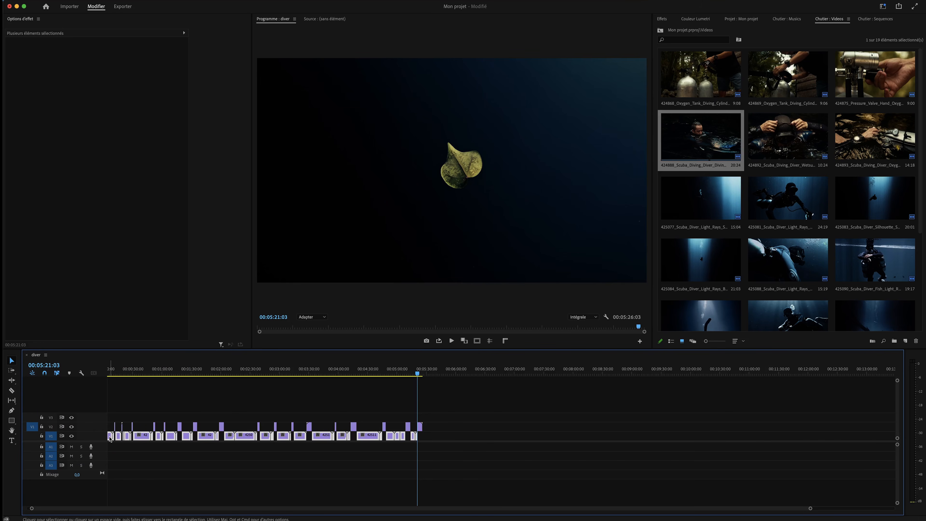
key(Delete)
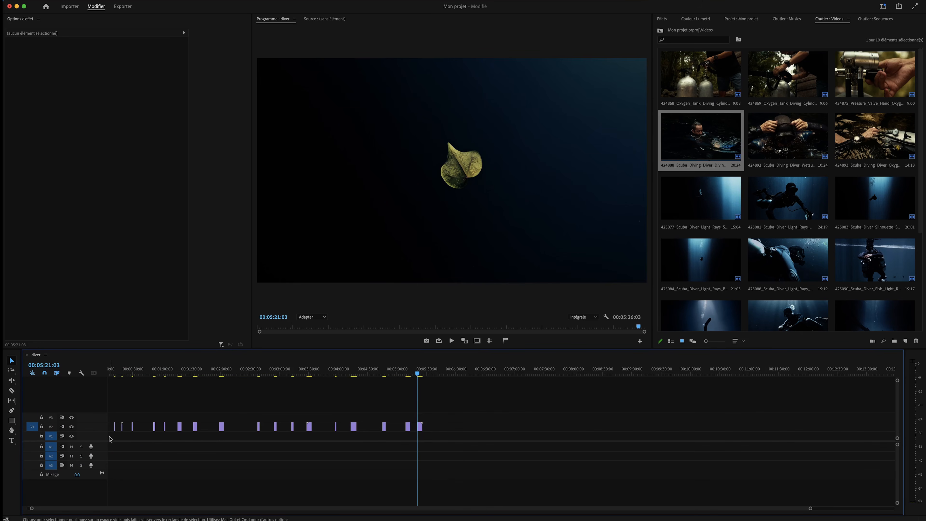
drag(450, 452, 99, 389)
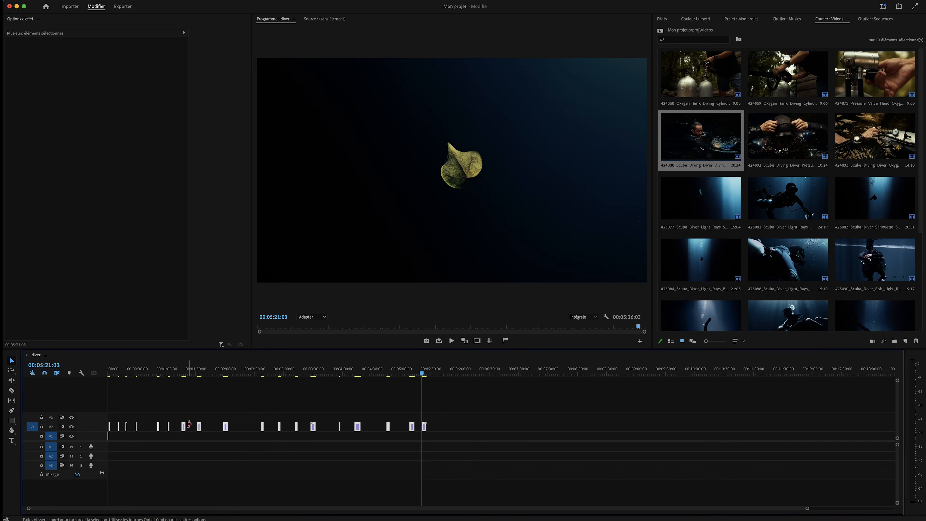
click(109, 439)
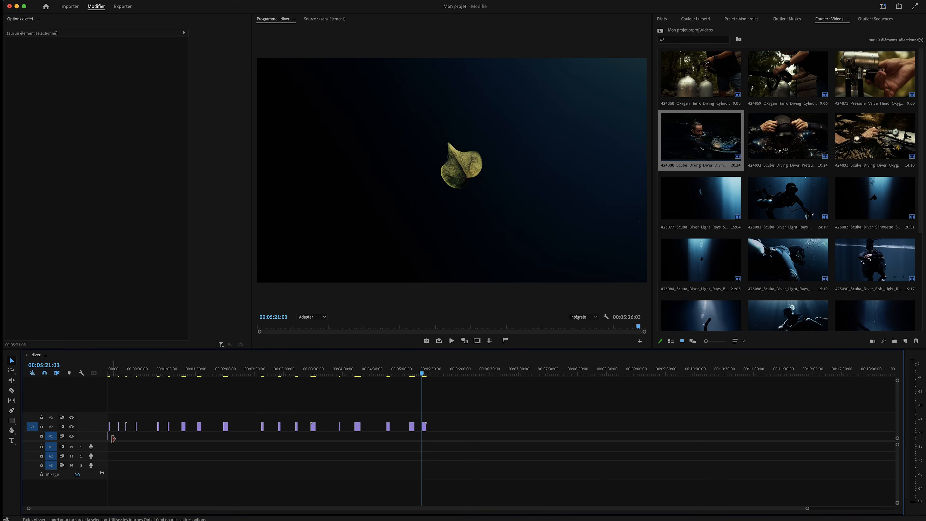
click(107, 439)
key(Delete)
Move the leaf clip five seconds earlier and select all upper-track clips
drag(459, 467, 68, 365)
click(445, 451)
drag(424, 427, 422, 431)
drag(457, 471, 107, 377)
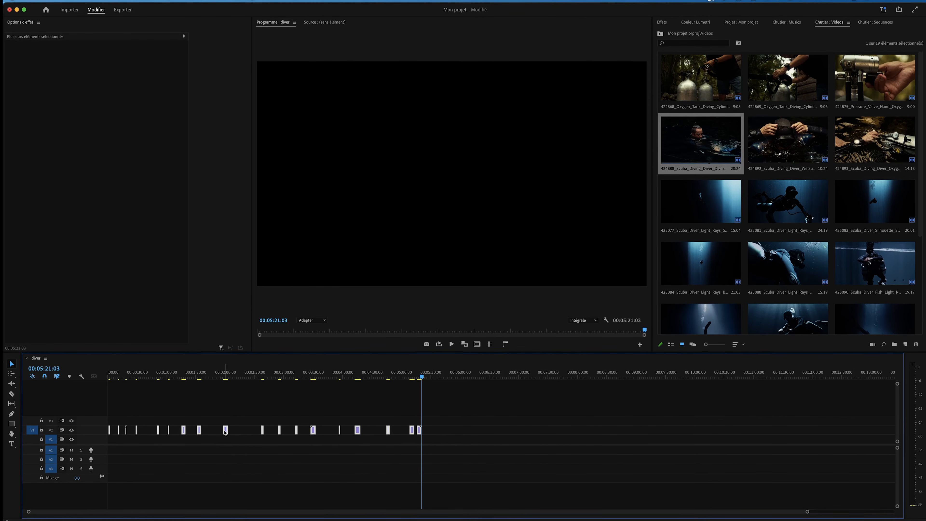
Run Séquence > Supprimer les espaces vides to pack the clips into 00:00:58:16, then scrub to review
click(136, 1)
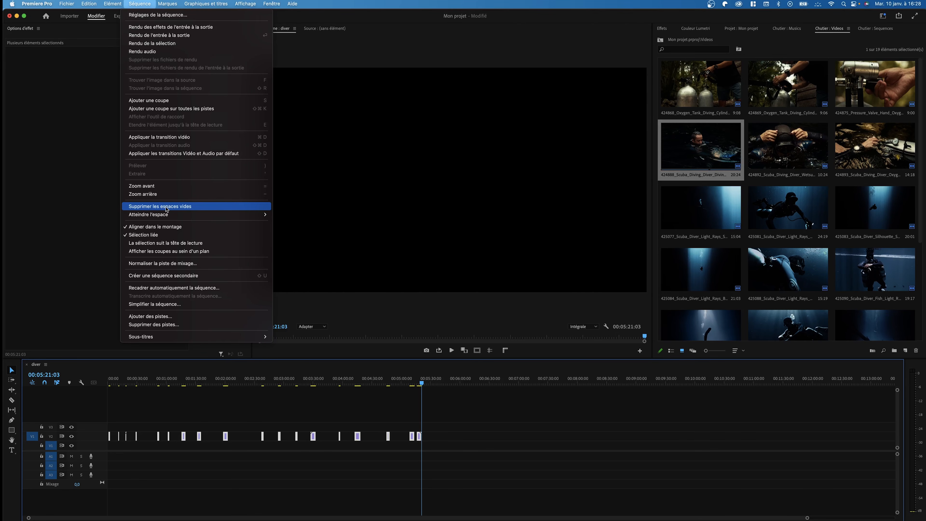
click(201, 207)
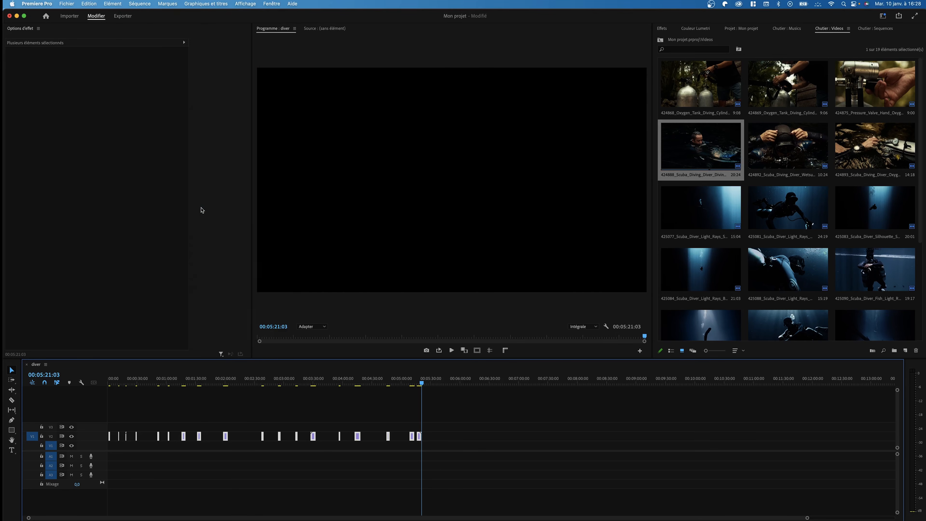
drag(121, 375, 168, 395)
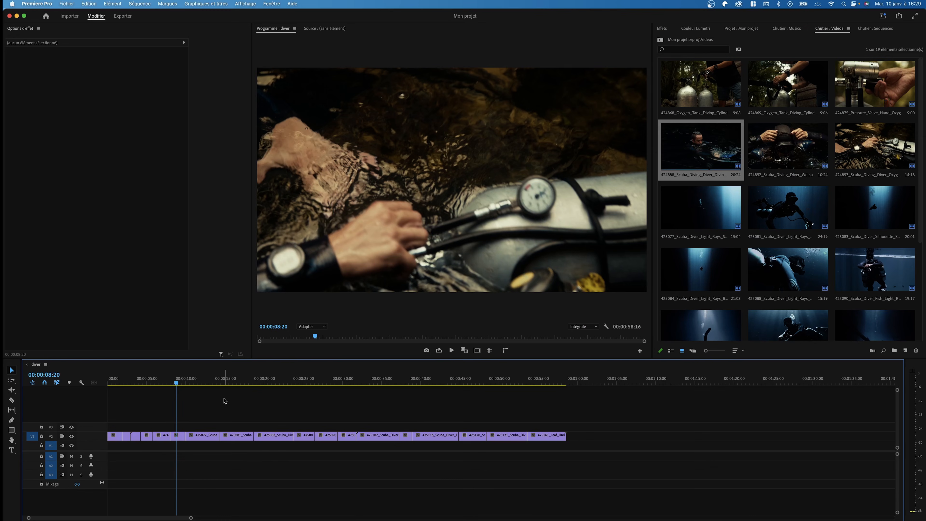
Place the music clip from the Musics bin onto A1 of the diver sequence
click(789, 28)
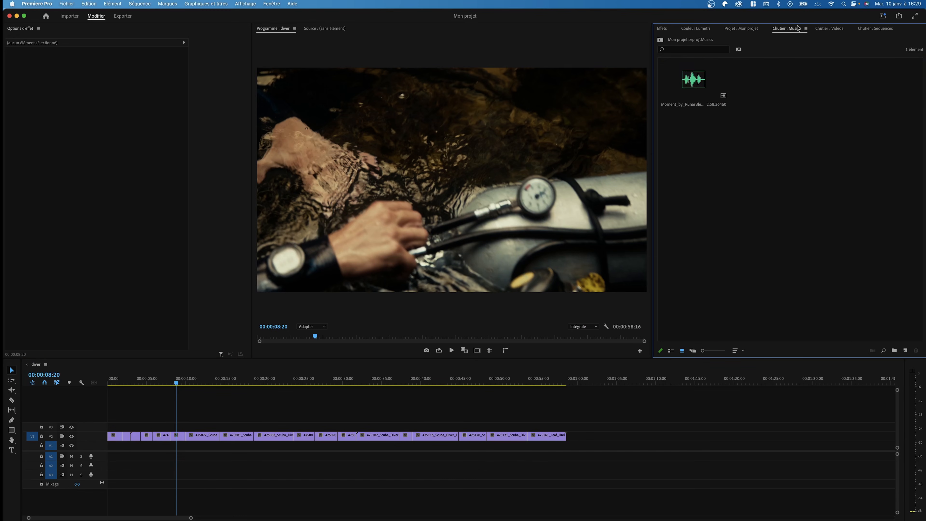
drag(700, 95, 131, 455)
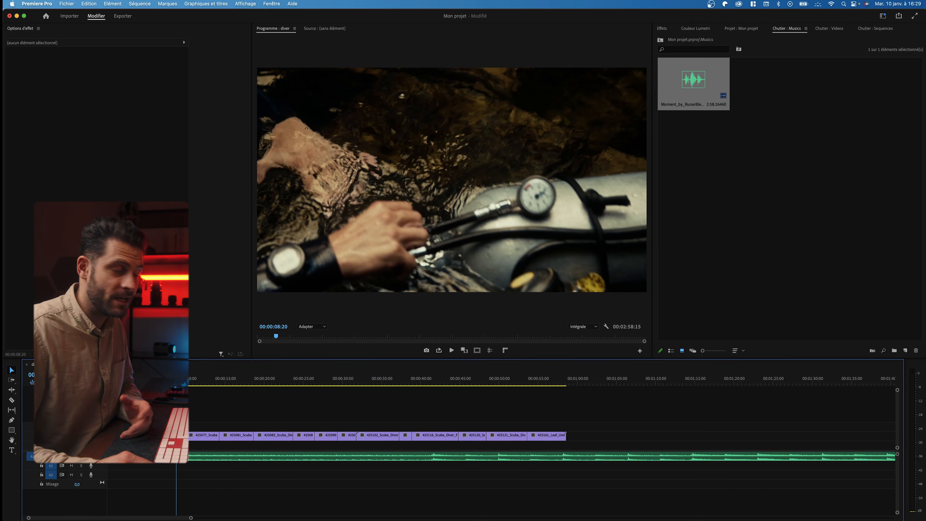
click(255, 458)
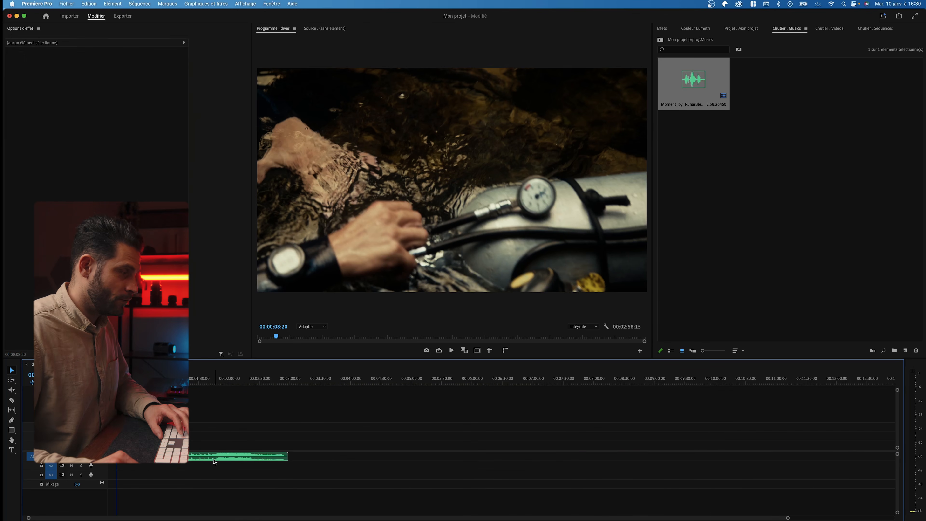
Split the music at the chosen start, delete its opening and slide the rest to 00:00
click(214, 460)
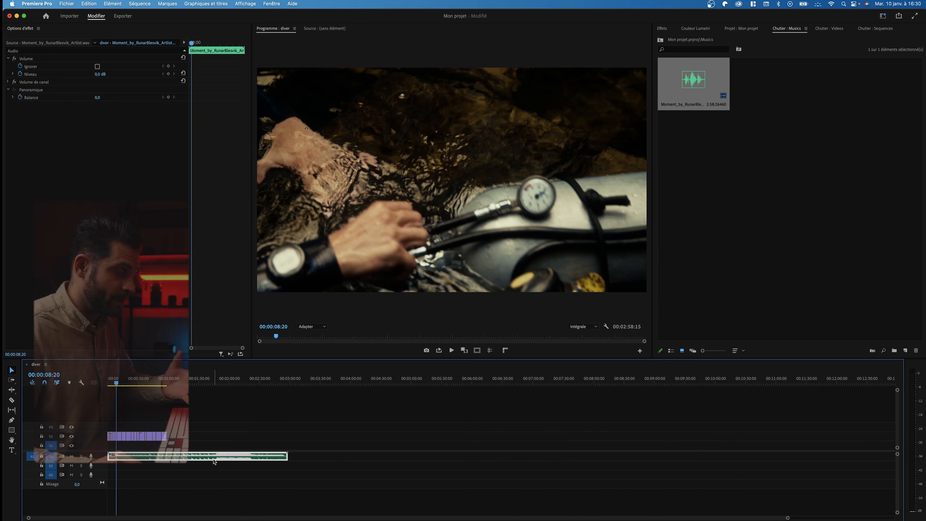
drag(164, 384, 192, 448)
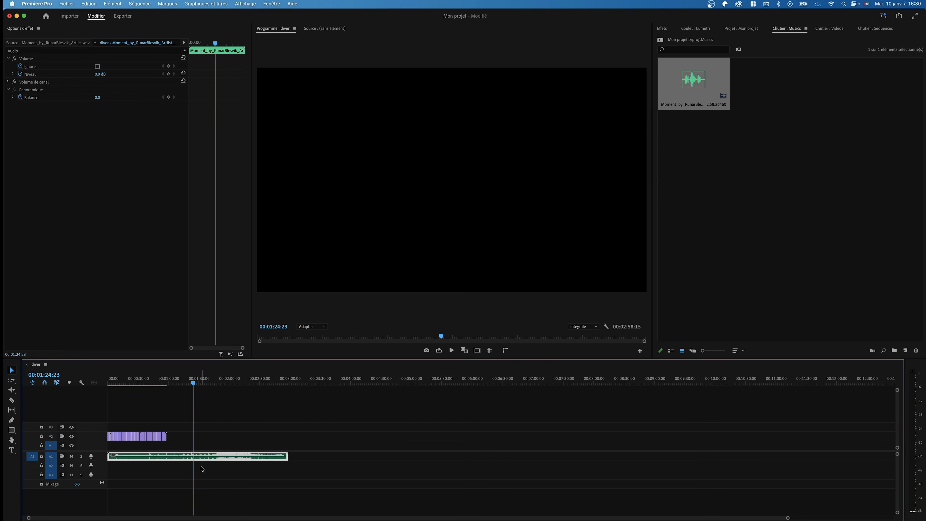
key(super+k)
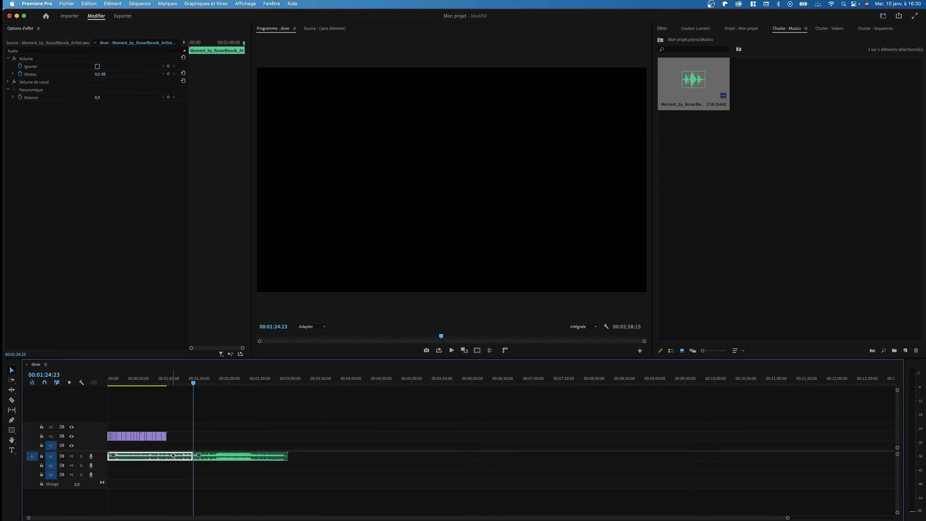
key(Delete)
drag(202, 462, 116, 462)
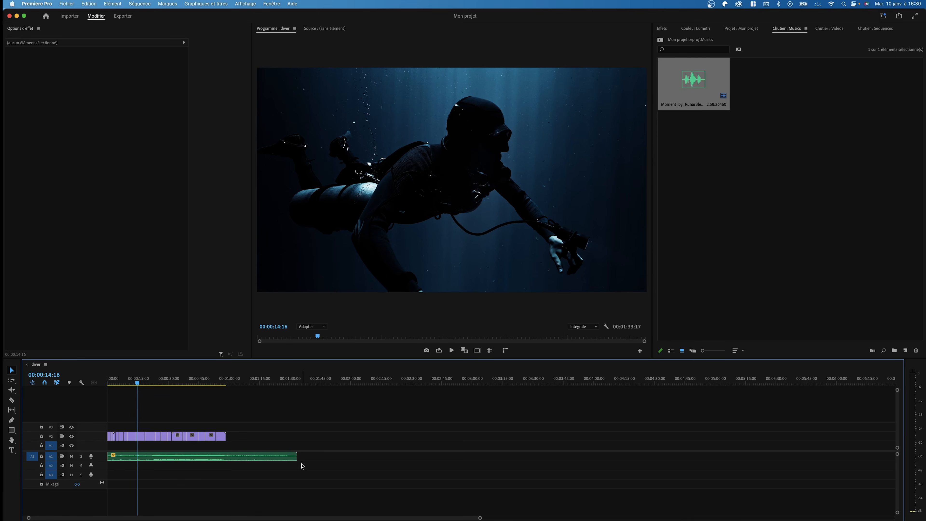
Remix the music shorter with the Remix tool so it ends where the video clips end
click(216, 385)
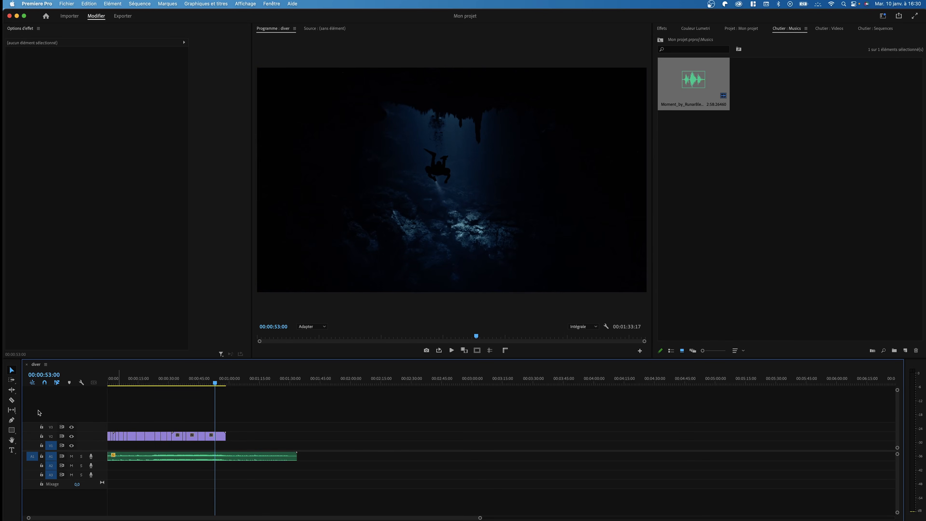
click(13, 393)
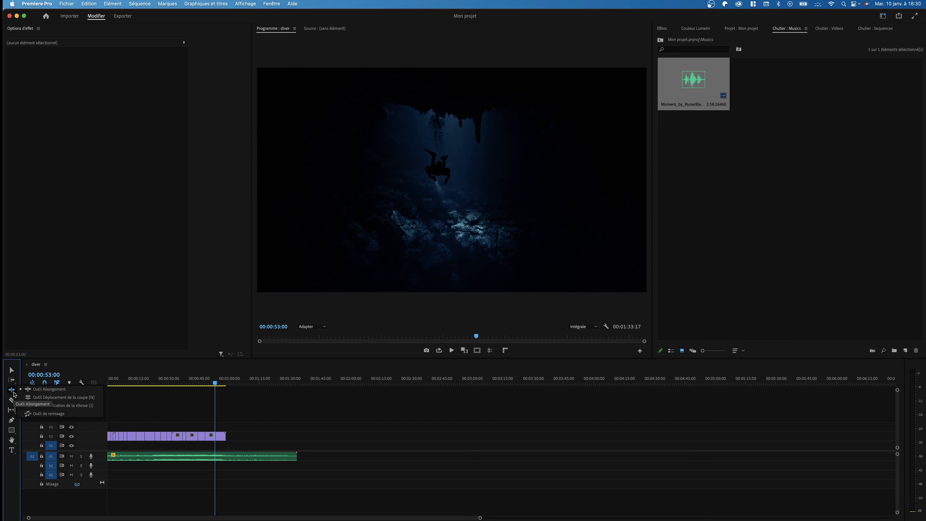
click(74, 416)
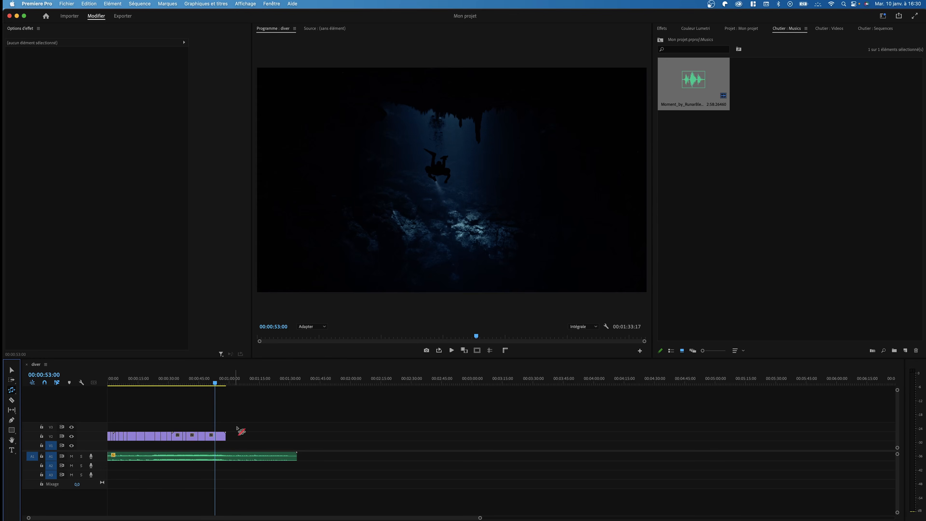
click(297, 458)
drag(296, 457, 226, 452)
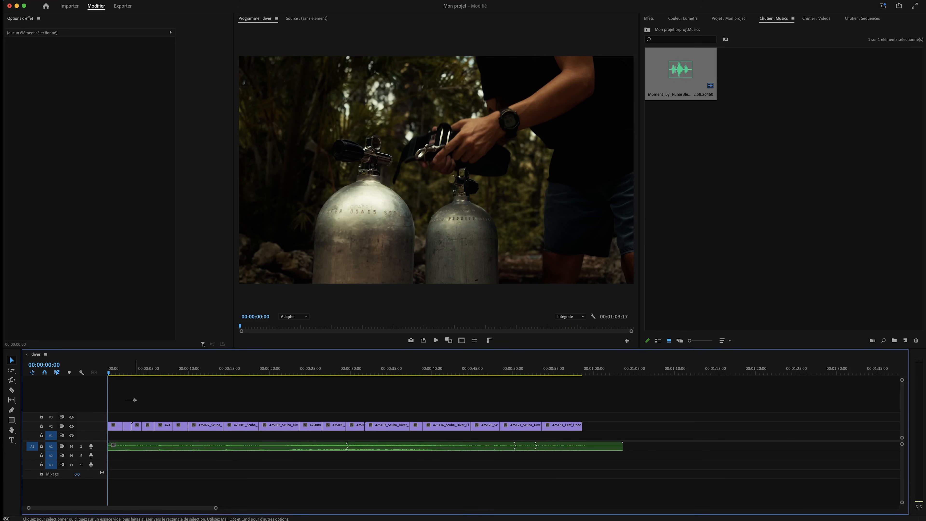
Move all the video clips from the upper track down onto V1
drag(114, 408, 589, 423)
drag(210, 427, 729, 433)
scroll(655, 409, down, 5)
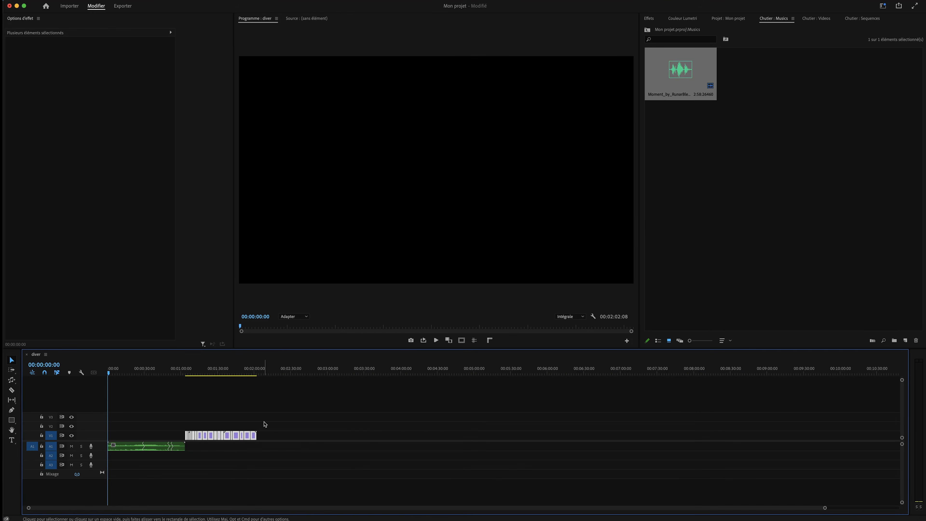
click(258, 427)
click(253, 370)
Move the leaf clip to the start of the sequence, save the project and play it back
drag(253, 436, 110, 437)
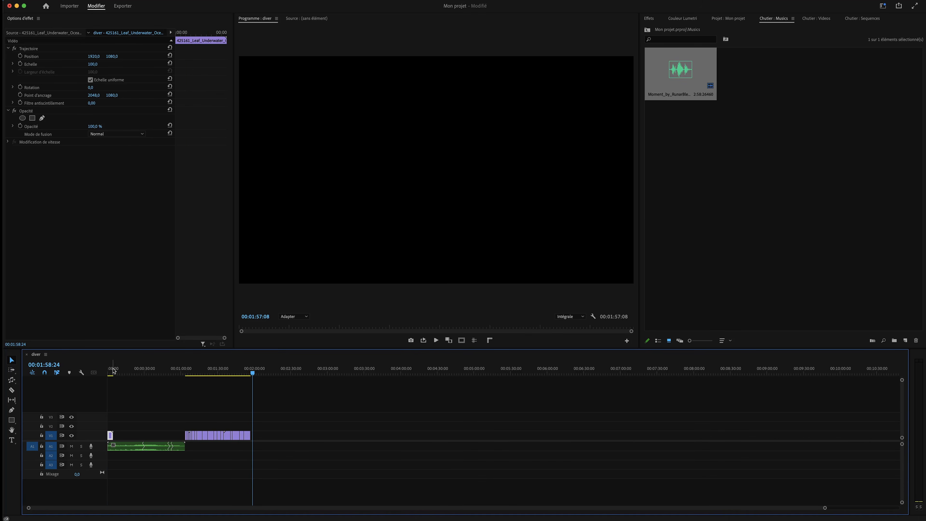
drag(112, 369, 87, 368)
key(=)
key(=)
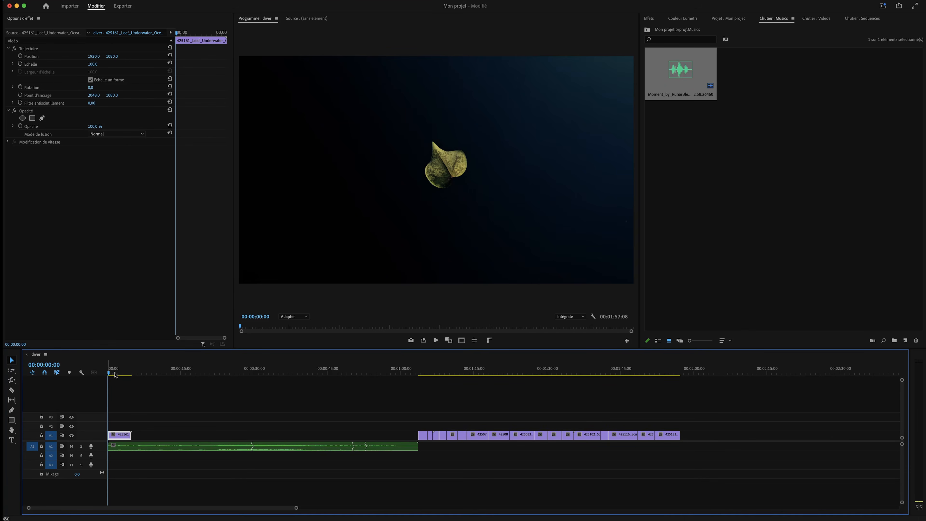
click(233, 438)
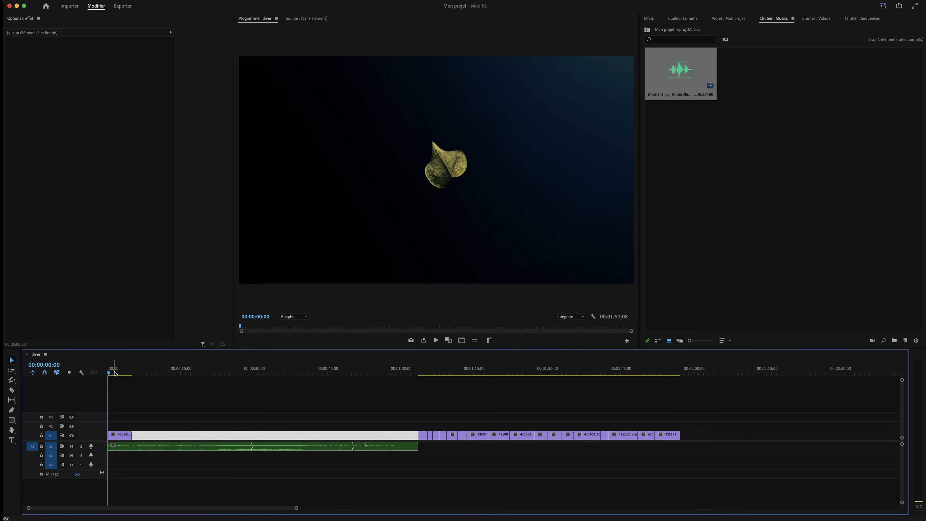
key(super+s)
key(space)
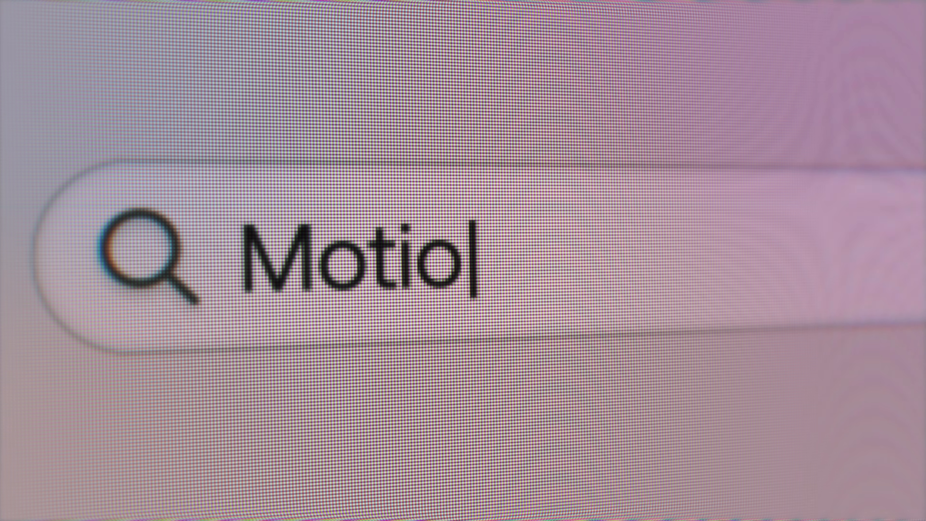
Go to MotionArray.com, browse the templates and view one template's product page
text(nArray.com)
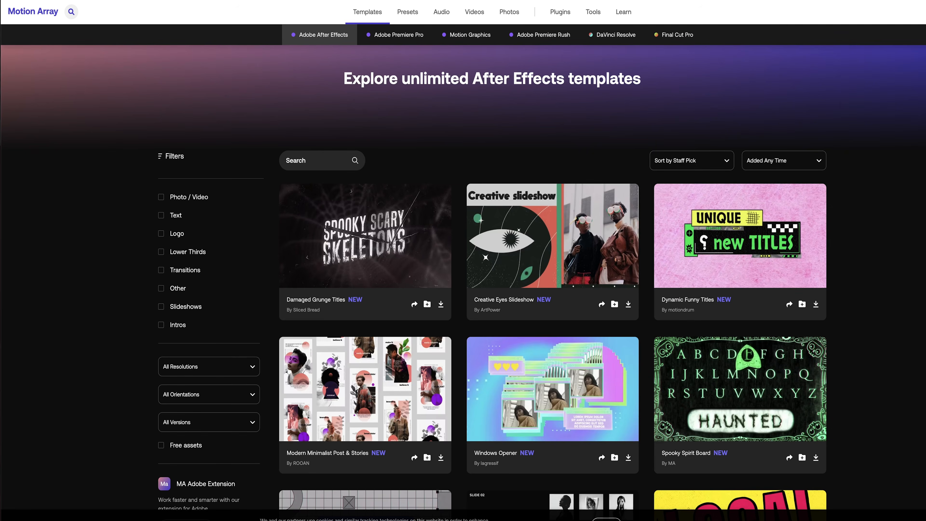
scroll(552, 328, down, 15)
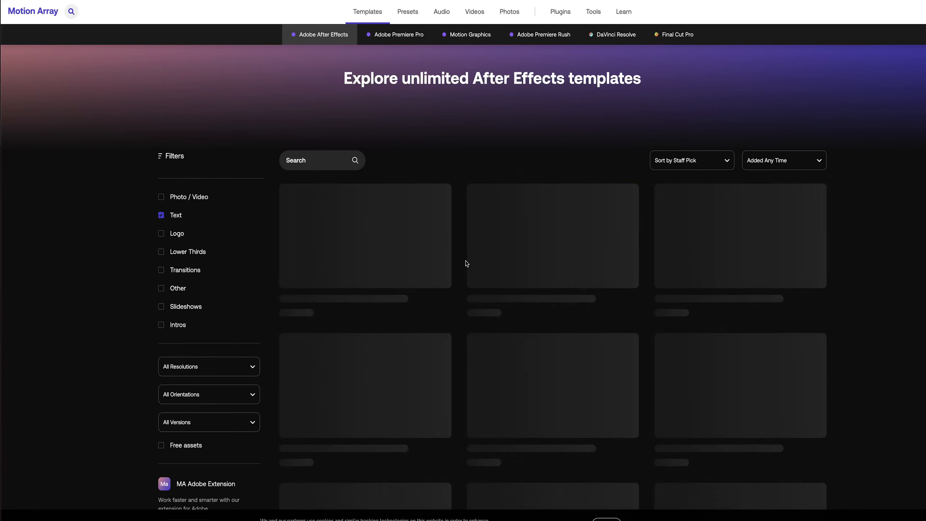
scroll(467, 263, down, 15)
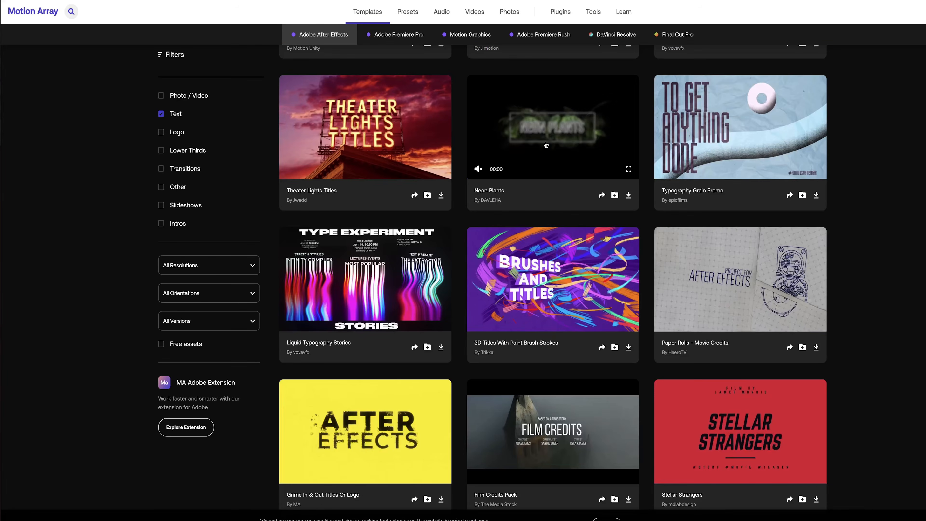
click(552, 124)
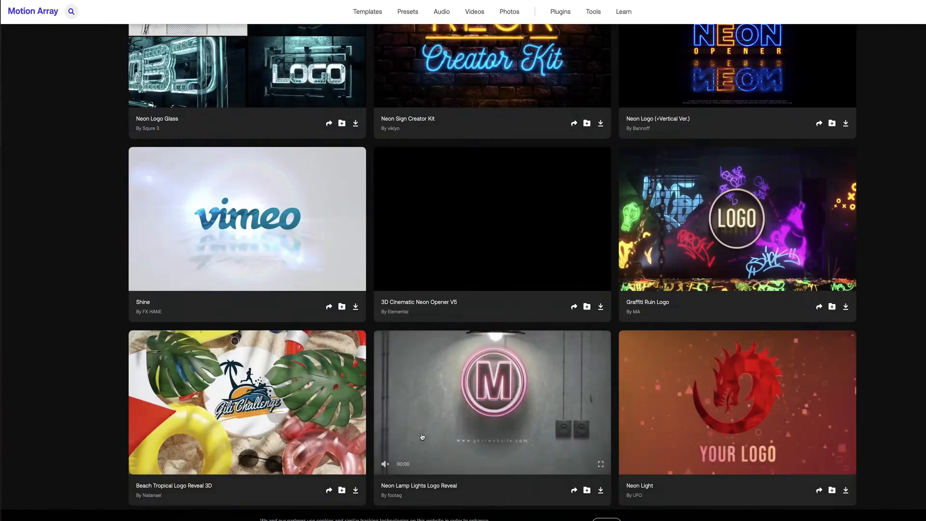
scroll(463, 263, down, 10)
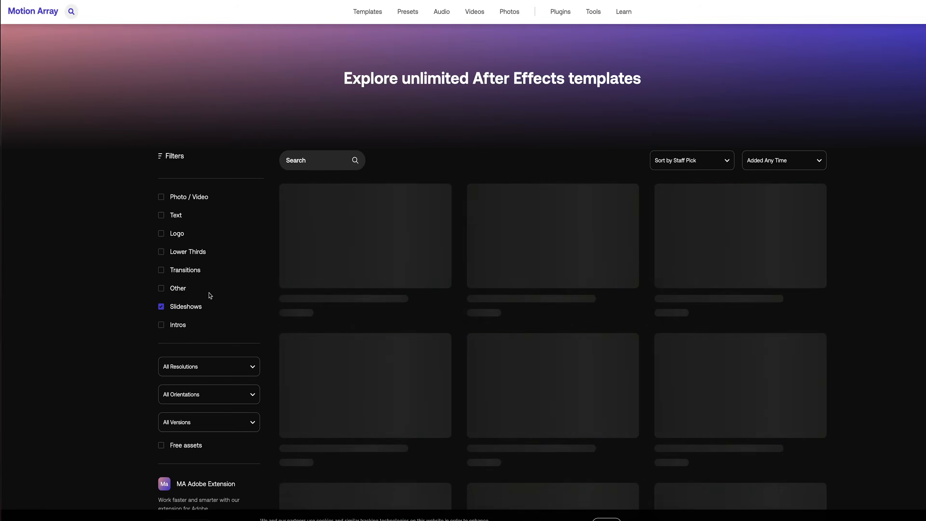
scroll(210, 295, down, 3)
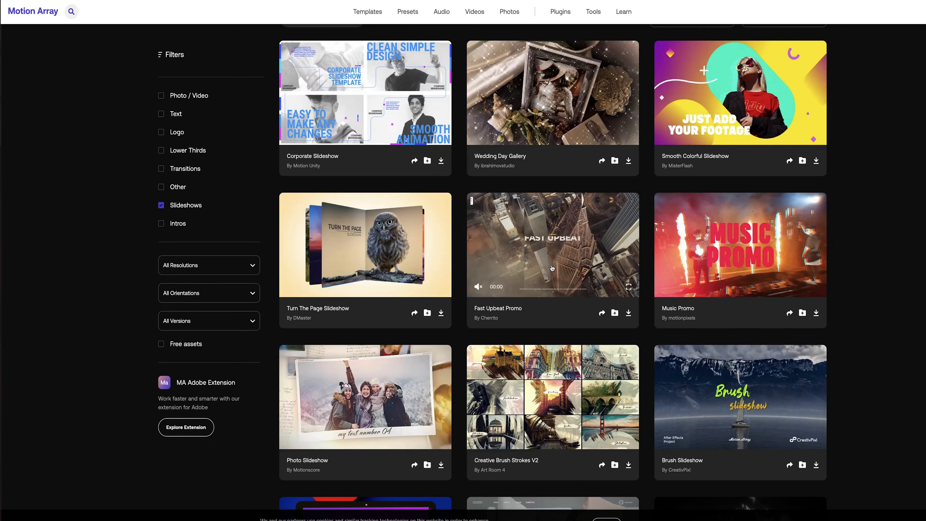
scroll(551, 283, down, 15)
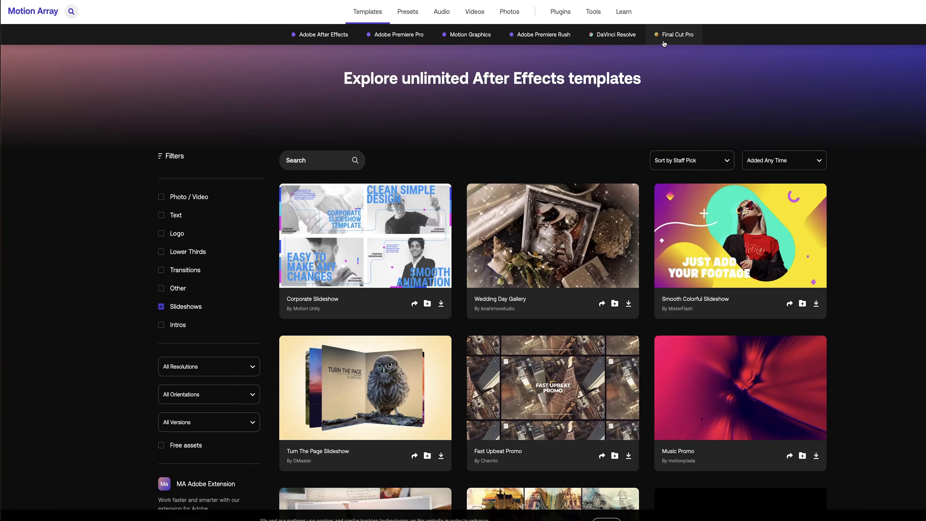
Bring up Motion Array's subscription Pricing page
mouse_move(412, 12)
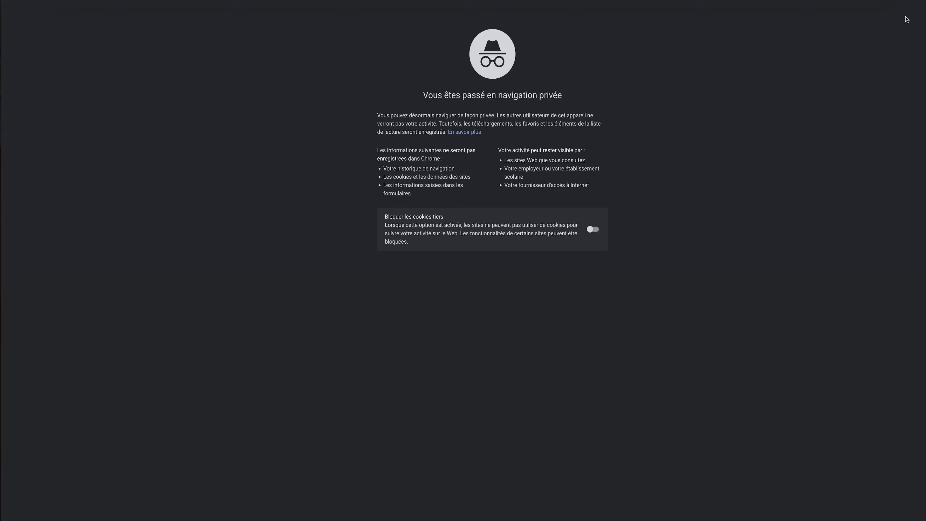
click(640, 11)
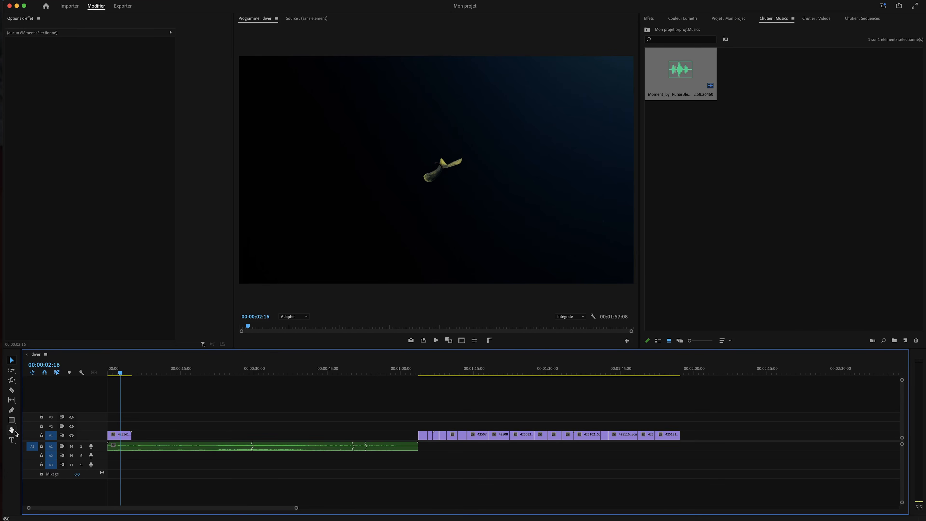
click(12, 440)
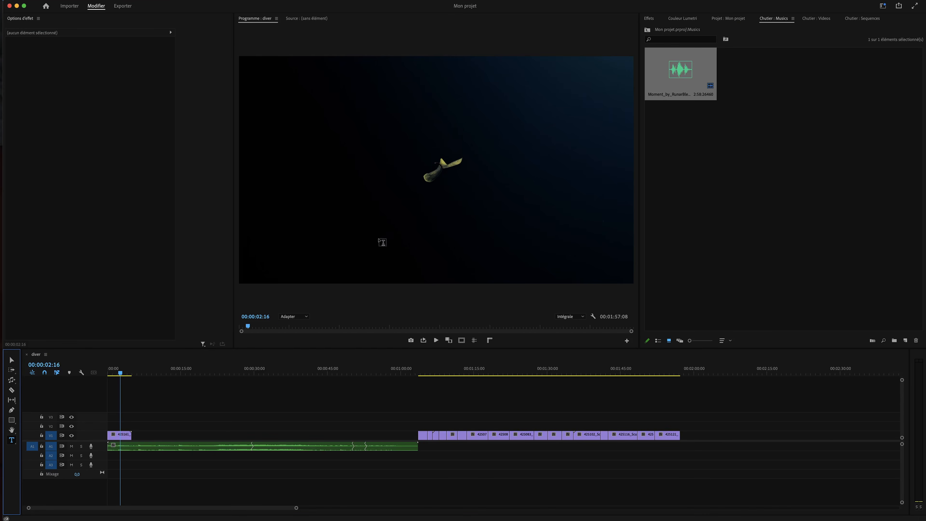
Type a 'DIVER' title and set it to Montserrat Thin, size 266, tracking 475, faux bold
click(381, 158)
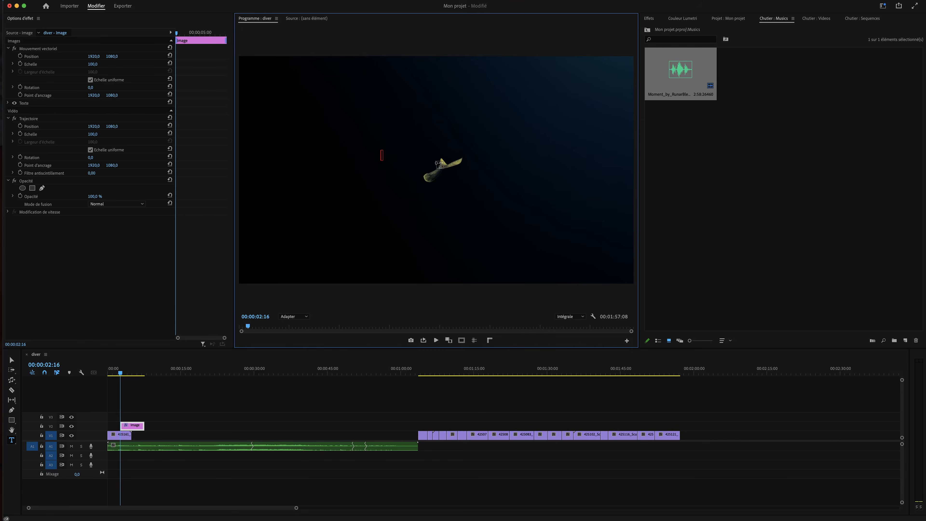
text(DIVER)
double_click(405, 156)
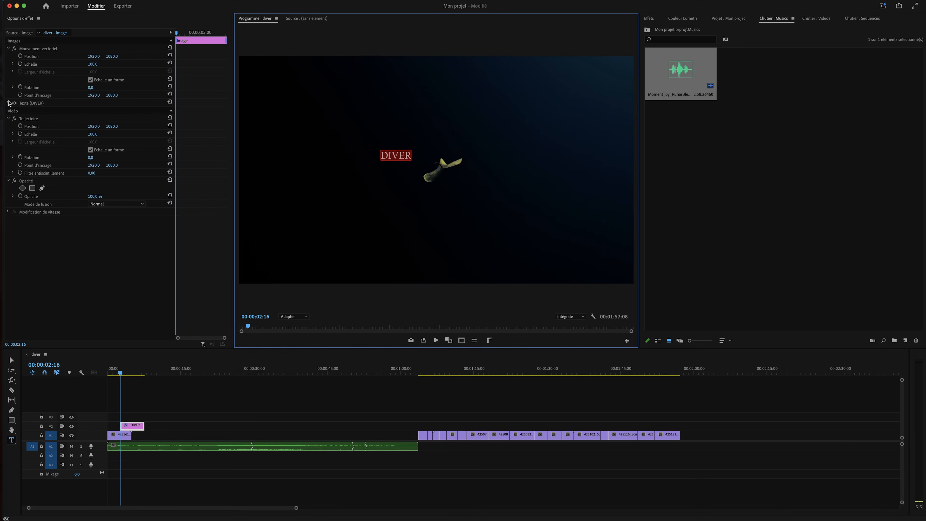
click(7, 103)
click(37, 128)
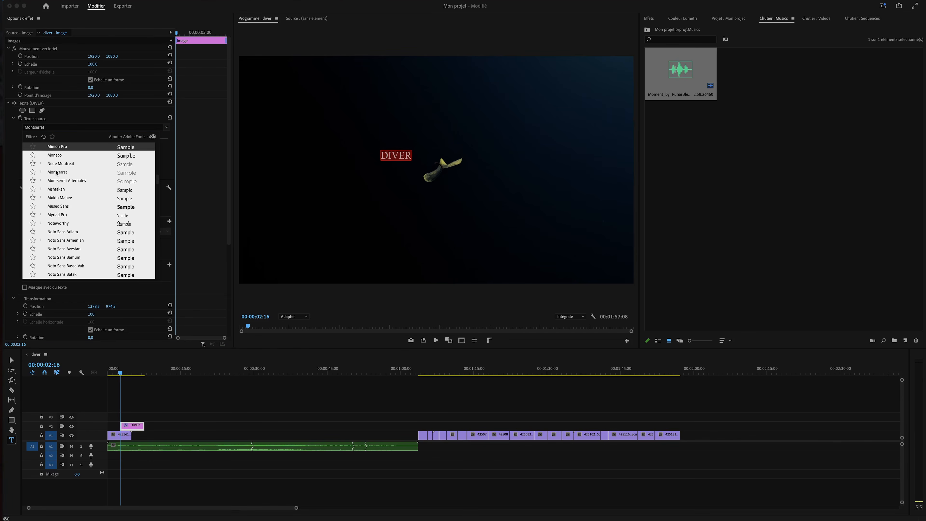
click(57, 172)
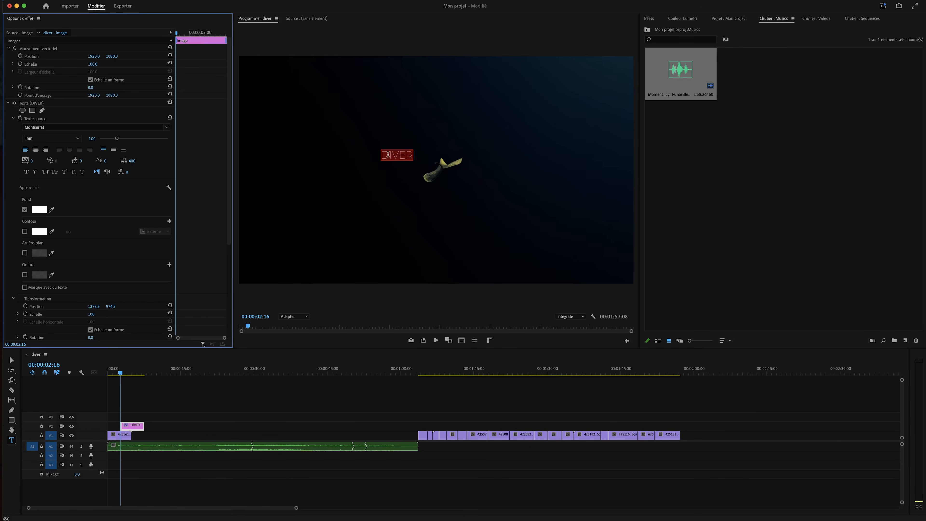
drag(114, 140, 144, 142)
drag(32, 161, 204, 161)
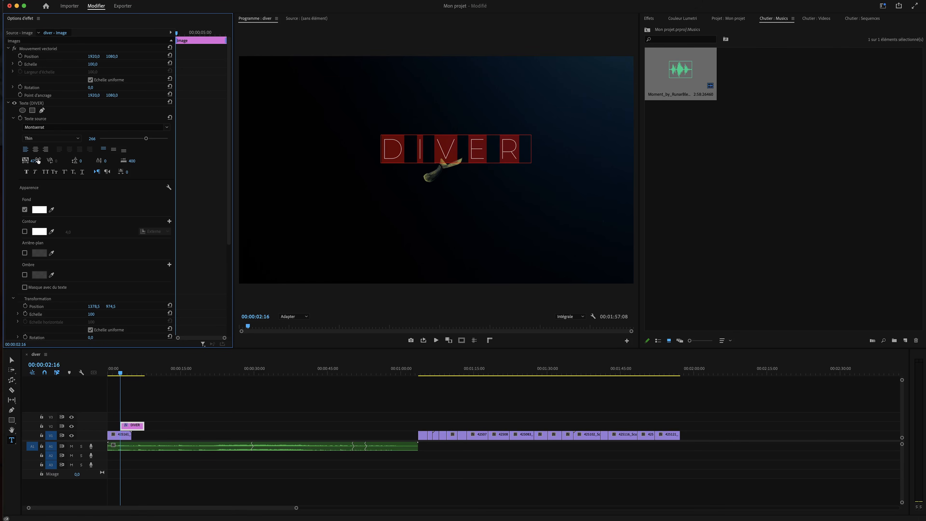
click(26, 172)
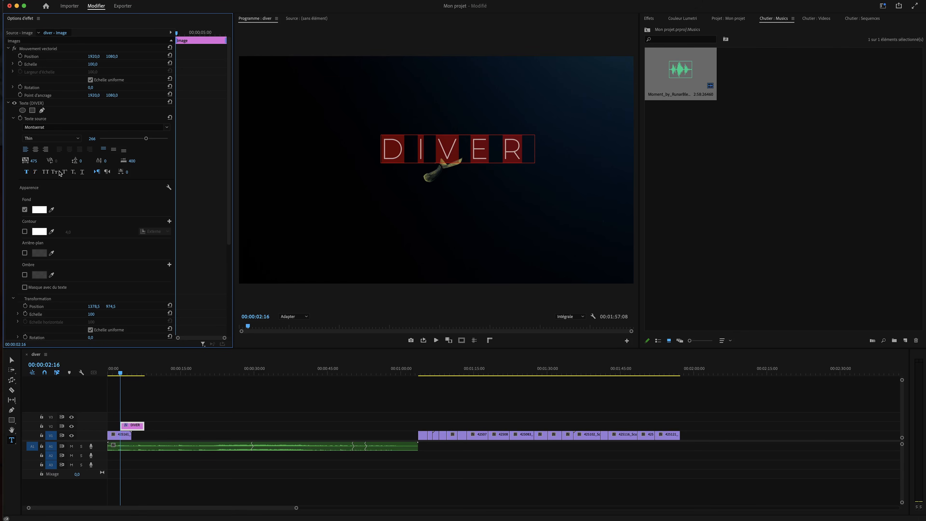
Give the DIVER title a near-white Ombre drop shadow at 8% opacity
click(25, 275)
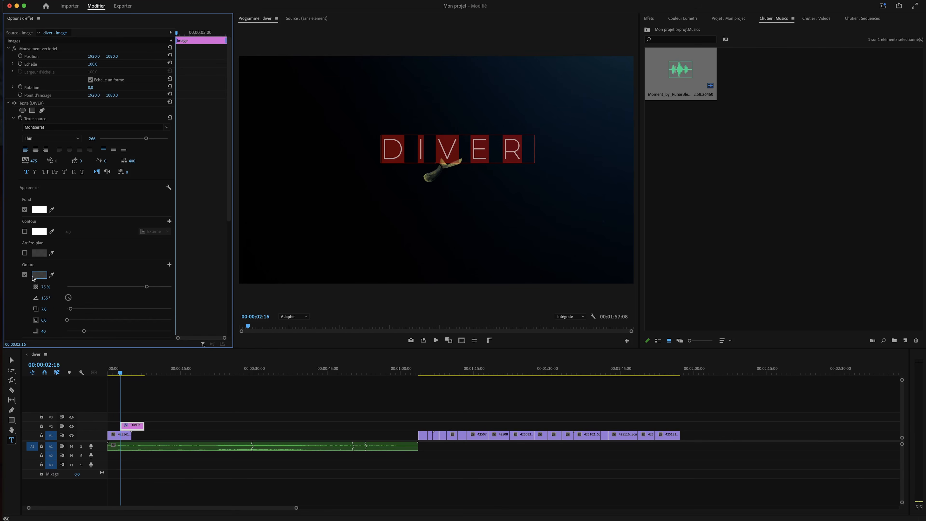
click(40, 278)
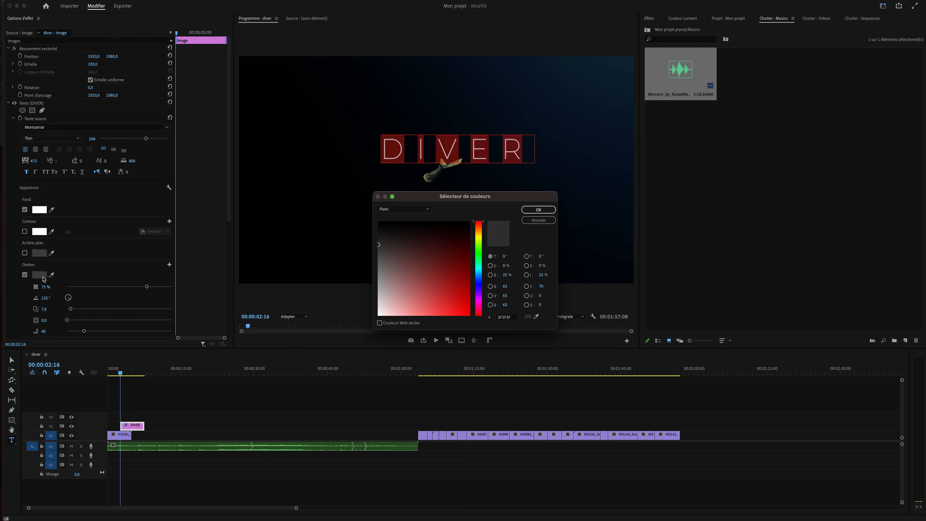
drag(450, 292, 381, 317)
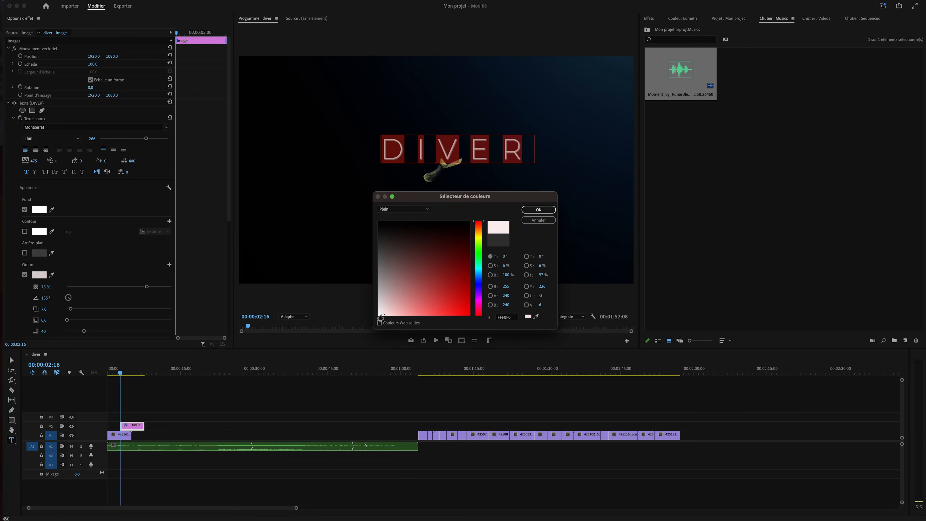
click(538, 209)
scroll(141, 270, down, 4)
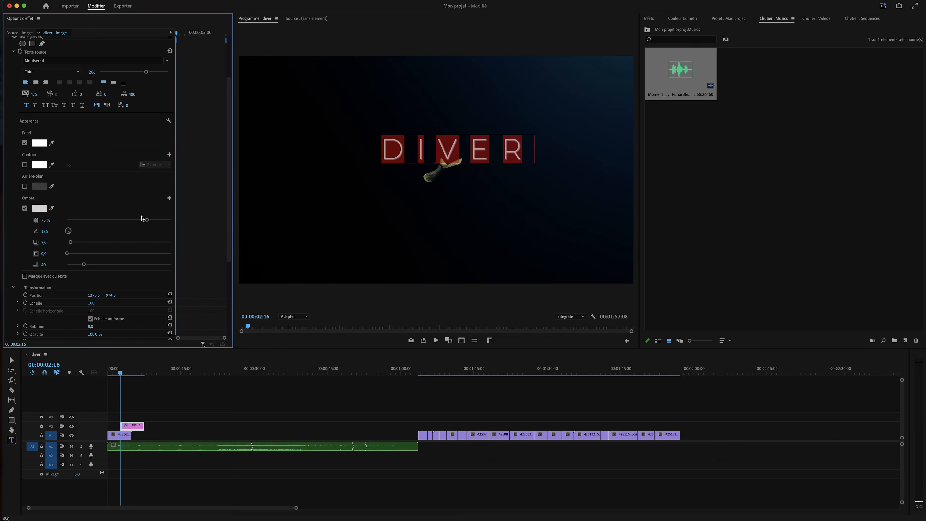
drag(142, 220, 75, 221)
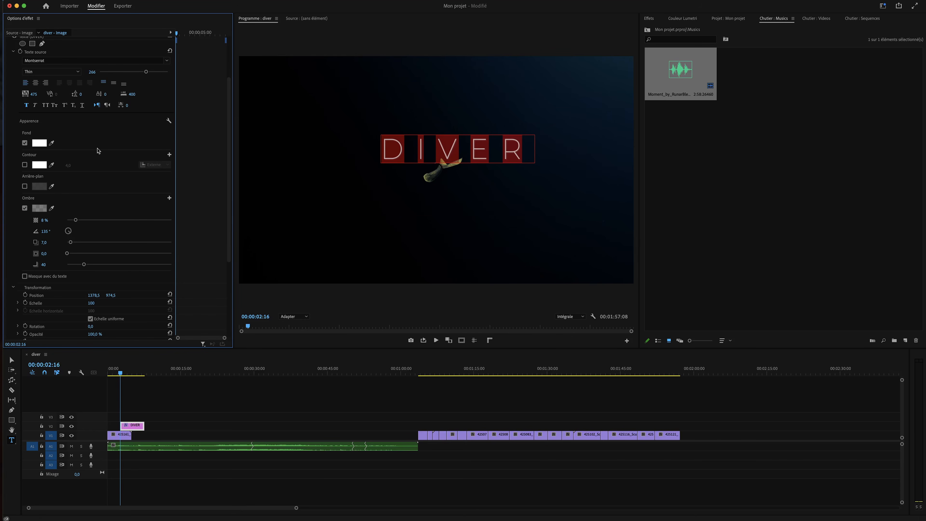
click(132, 427)
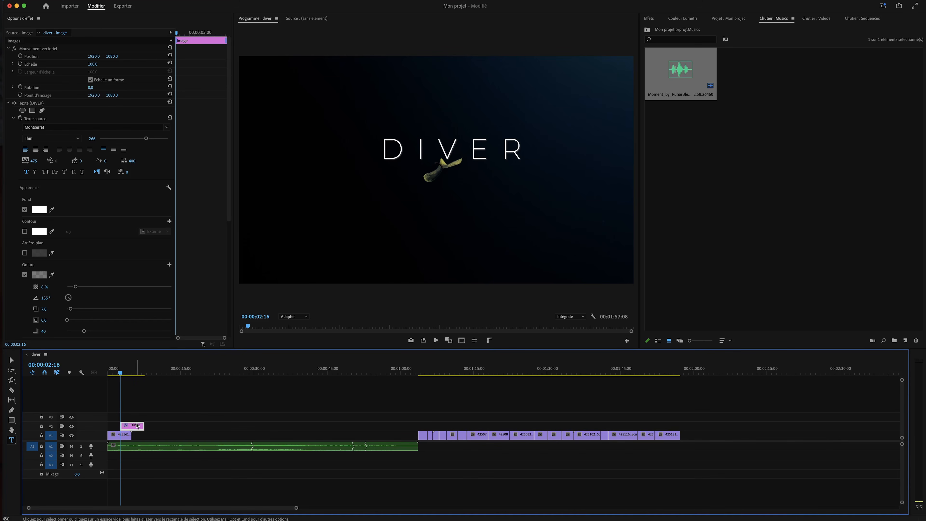
Move the DIVER title on V2 to 00:00 and dock the Essential Graphics panel beside Effect Controls
drag(137, 426, 127, 428)
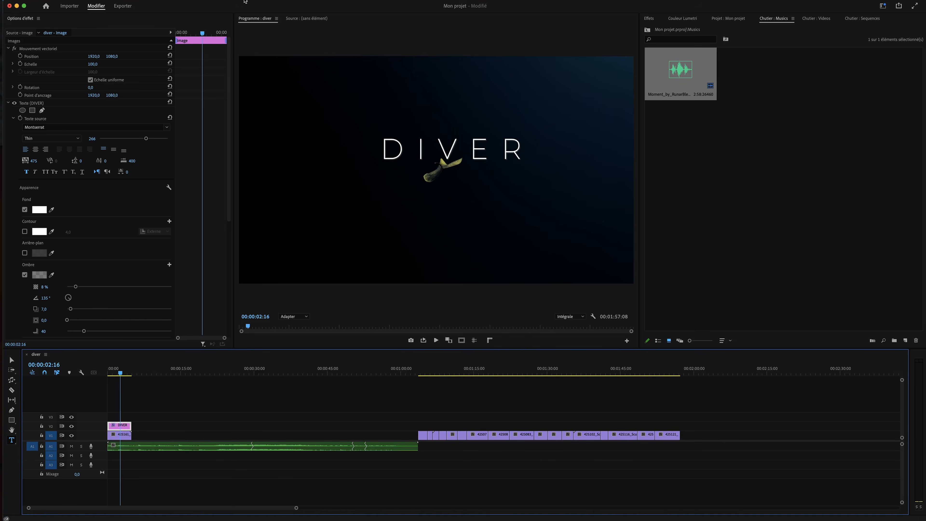
click(267, 0)
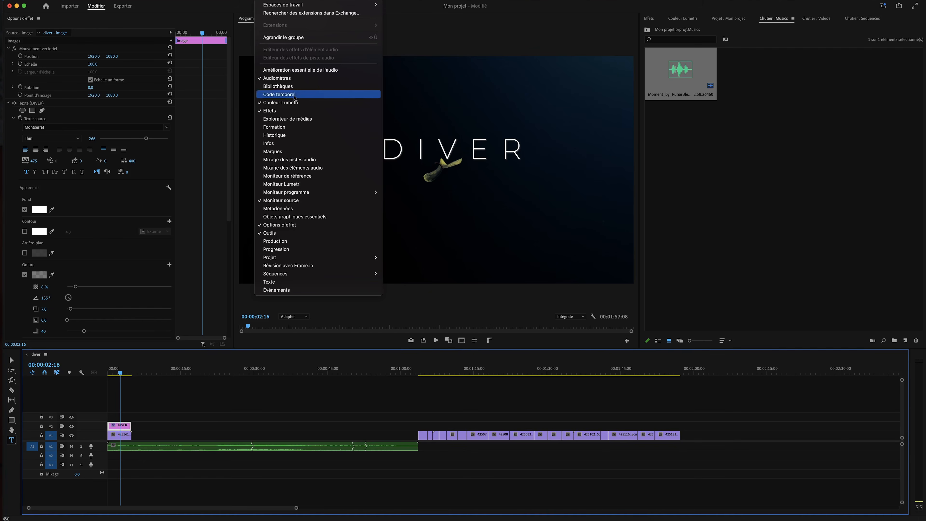
click(335, 219)
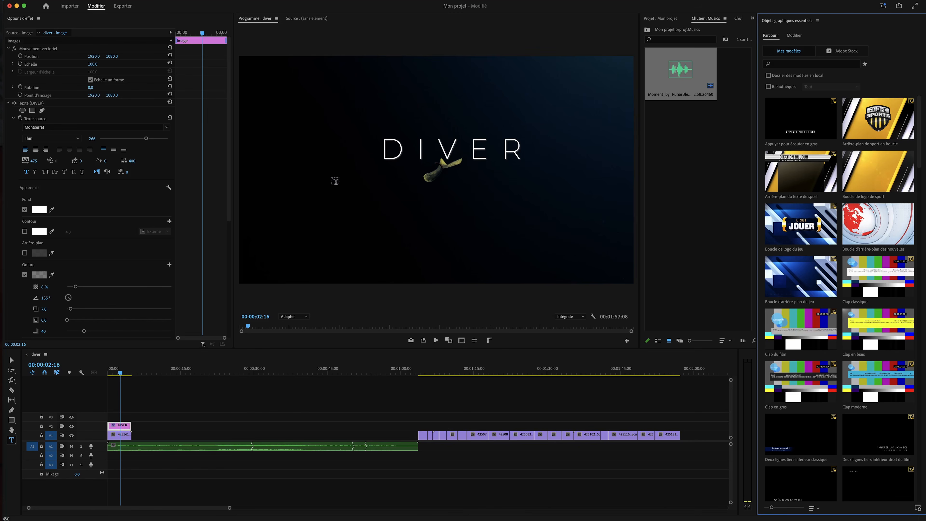
drag(779, 23, 85, 19)
drag(23, 12, 91, 21)
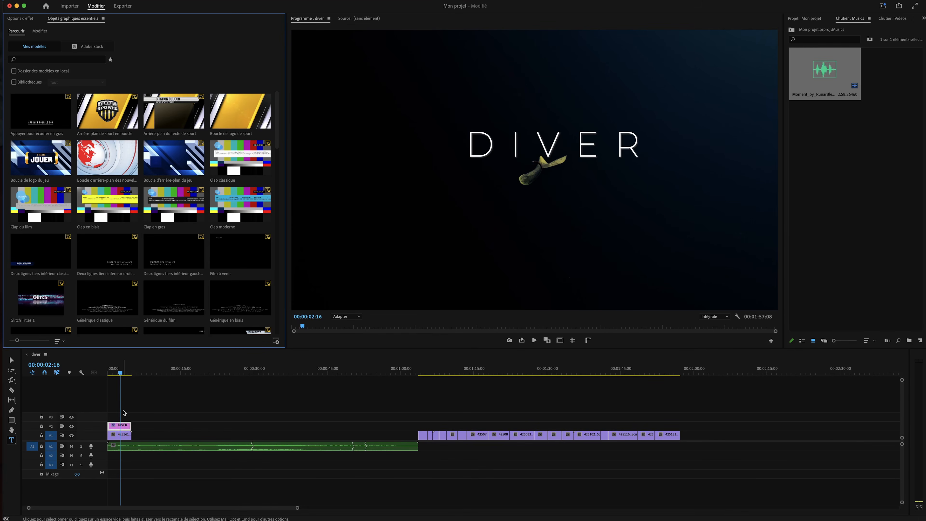
Centre the DIVER text layer horizontally and vertically in the frame
click(121, 425)
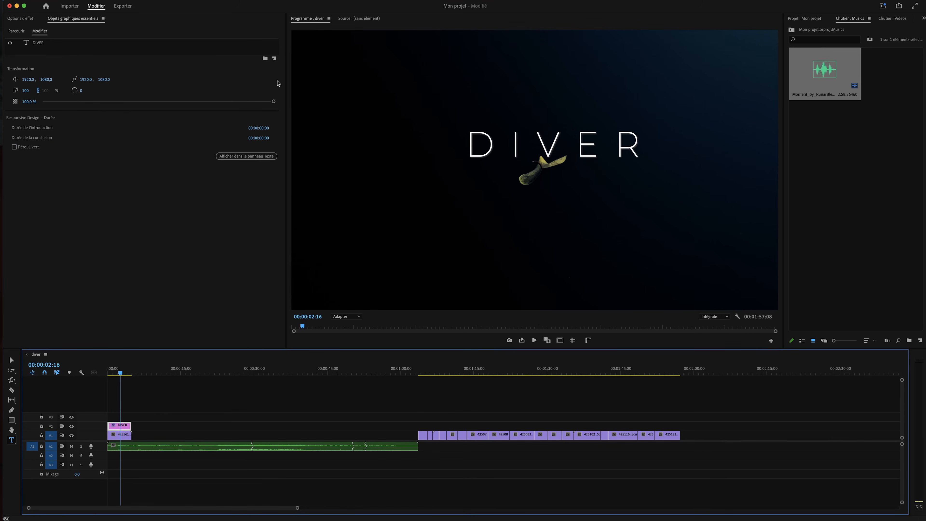
click(38, 43)
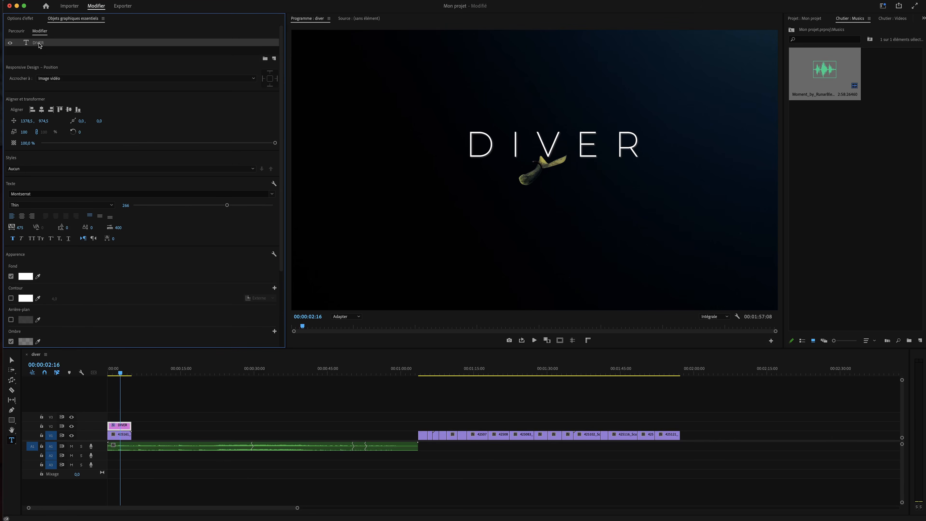
click(43, 110)
click(69, 110)
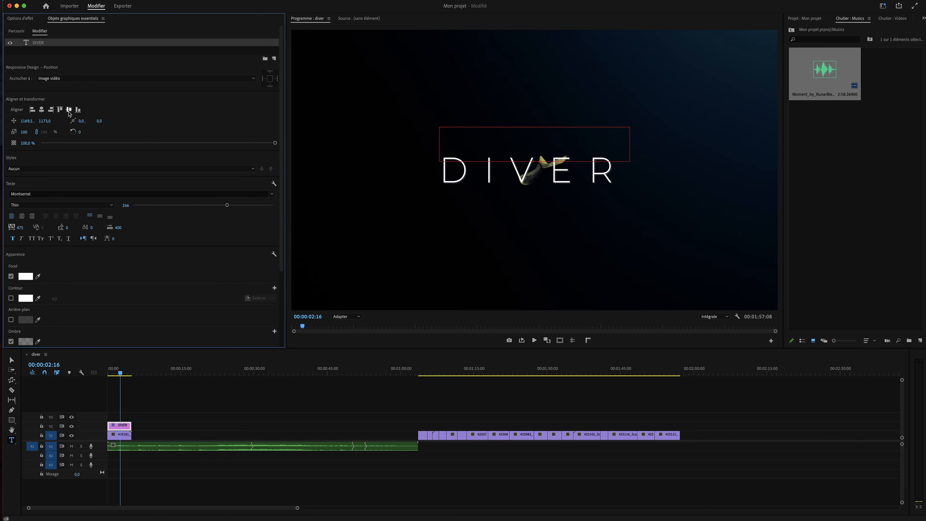
click(130, 390)
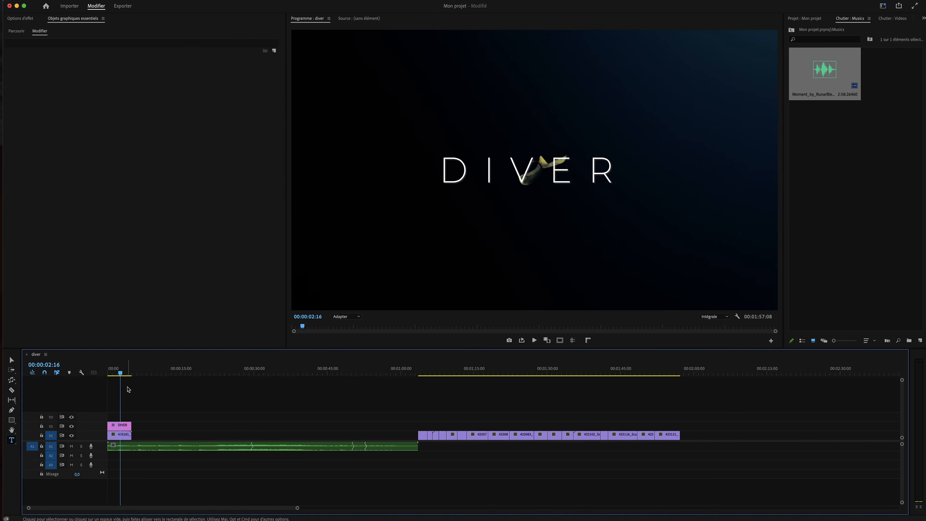
Save the project, play back the opening, and show the DIVER title's effect settings
key(super+s)
drag(116, 372, 84, 374)
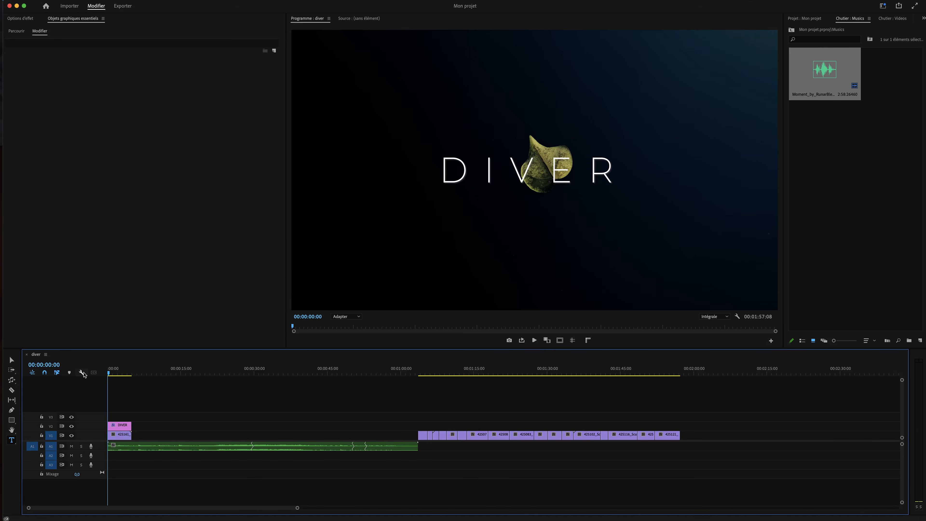
key(space)
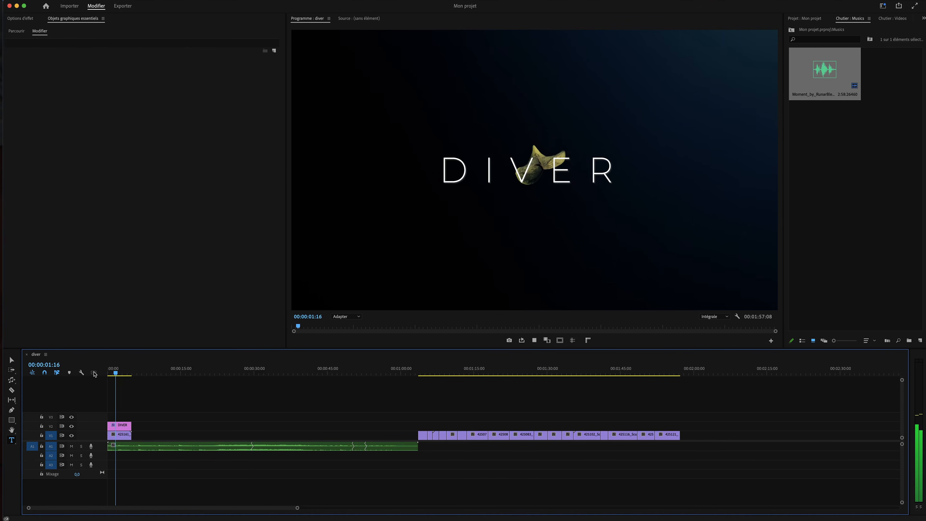
key(space)
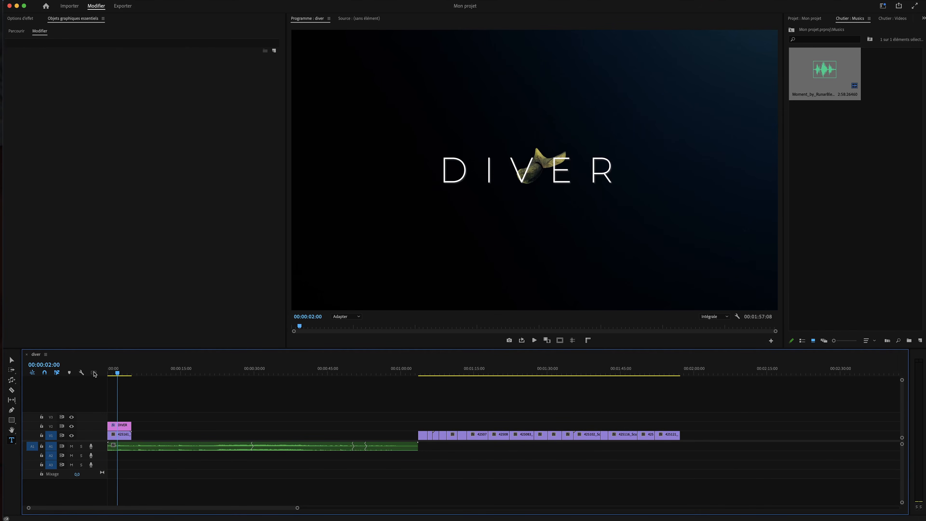
click(123, 425)
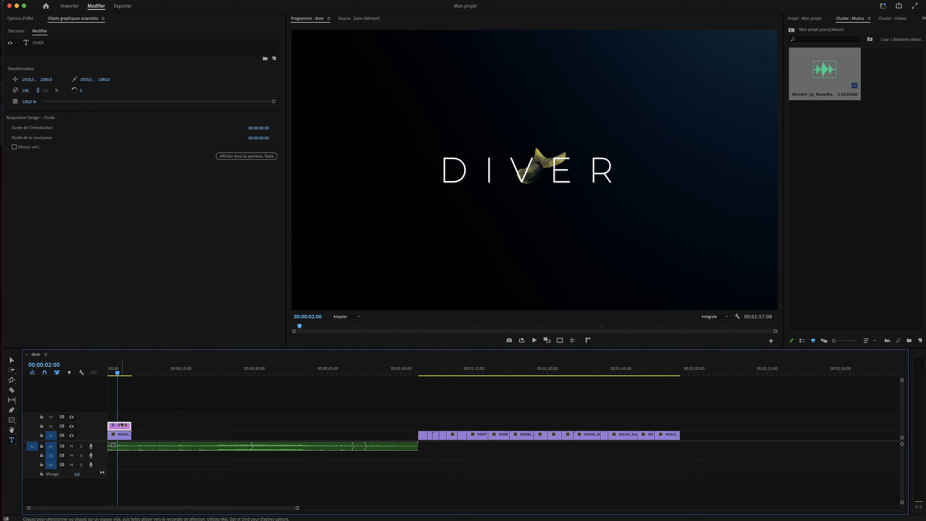
click(23, 18)
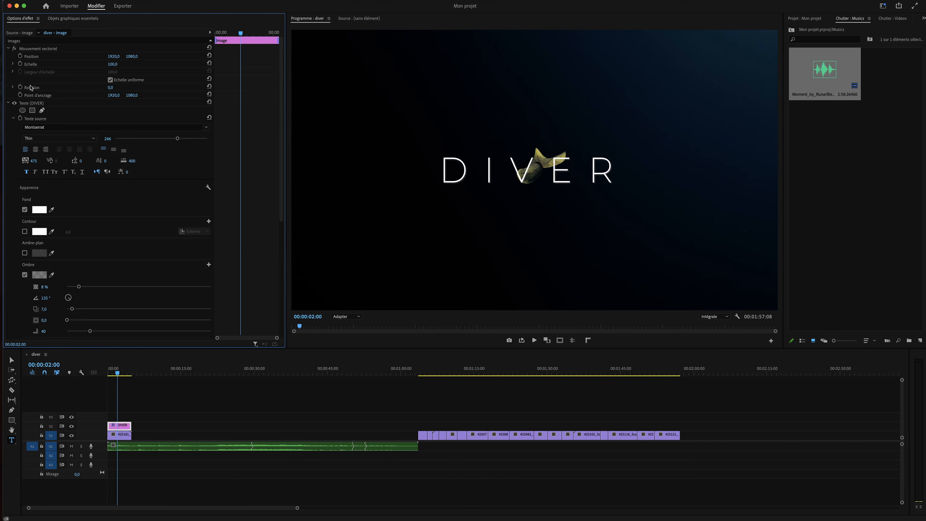
Add a 0% opacity keyframe to the DIVER title at the clip start
click(9, 103)
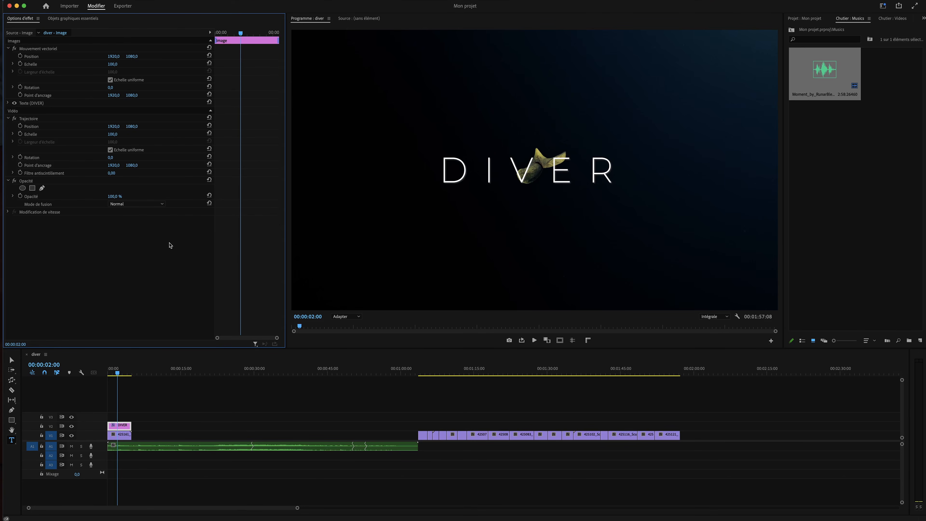
click(20, 196)
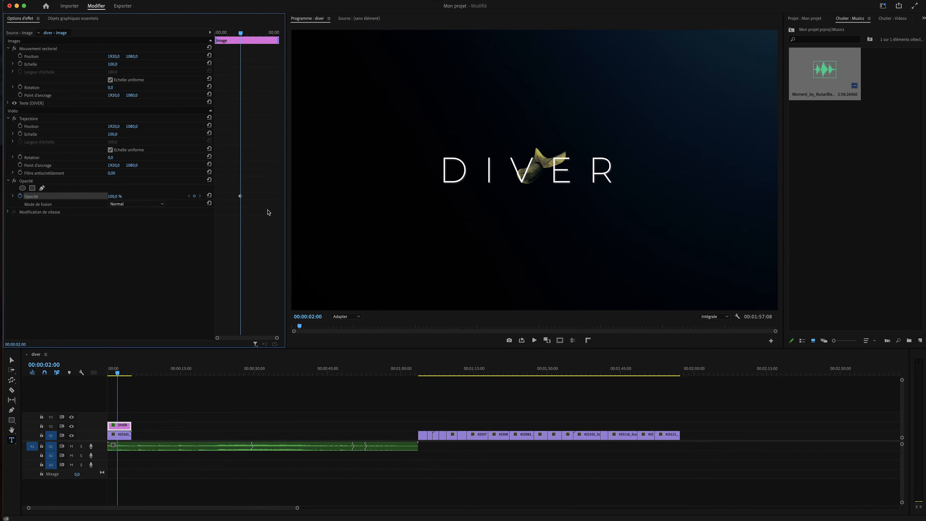
click(115, 196)
text(0)
click(144, 226)
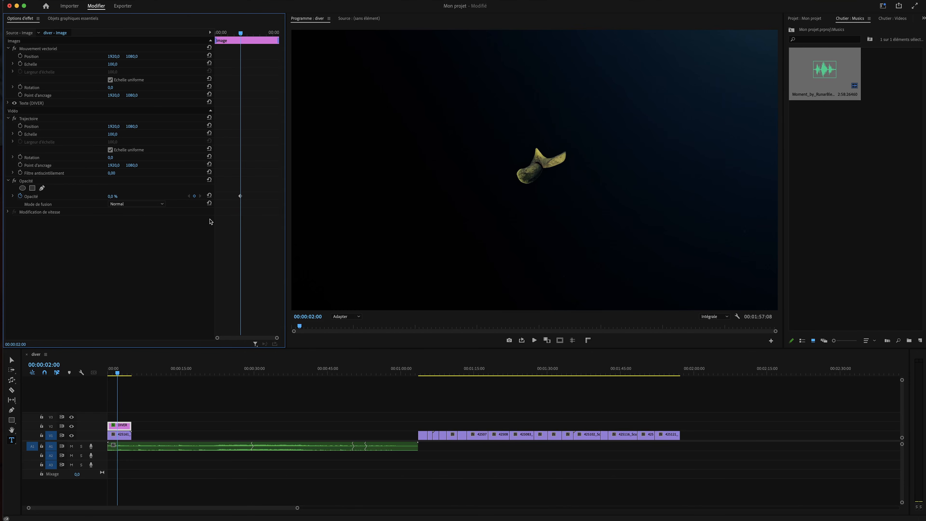
drag(240, 198, 213, 199)
Add a 100% opacity keyframe shortly after, adjust its timing, and preview the fade-in
click(116, 196)
text(100)
key(Return)
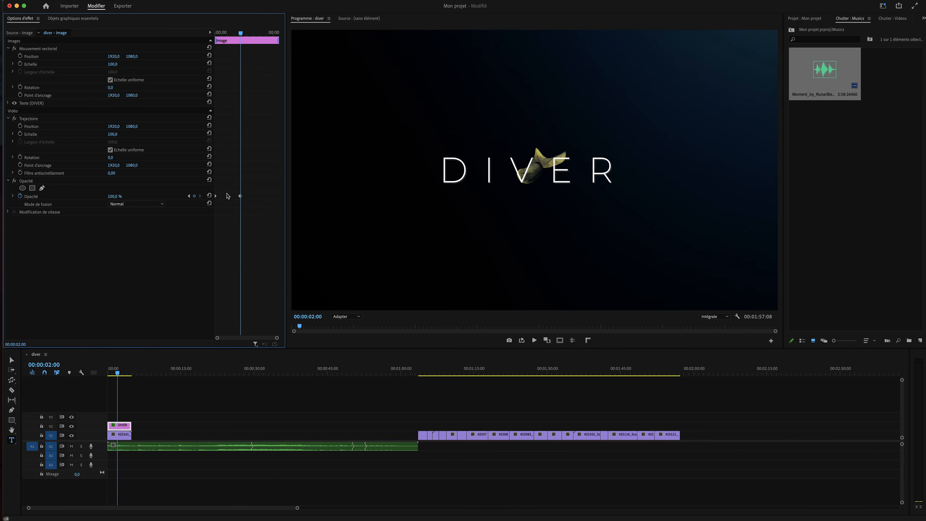
mouse_move(216, 197)
mouse_down()
mouse_move(251, 196)
mouse_move(229, 197)
mouse_up()
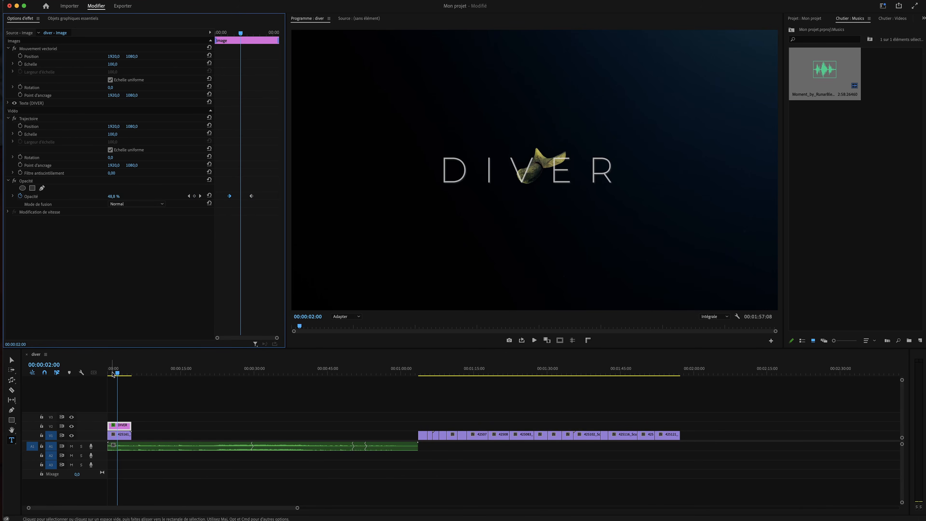
drag(117, 373, 89, 375)
click(144, 391)
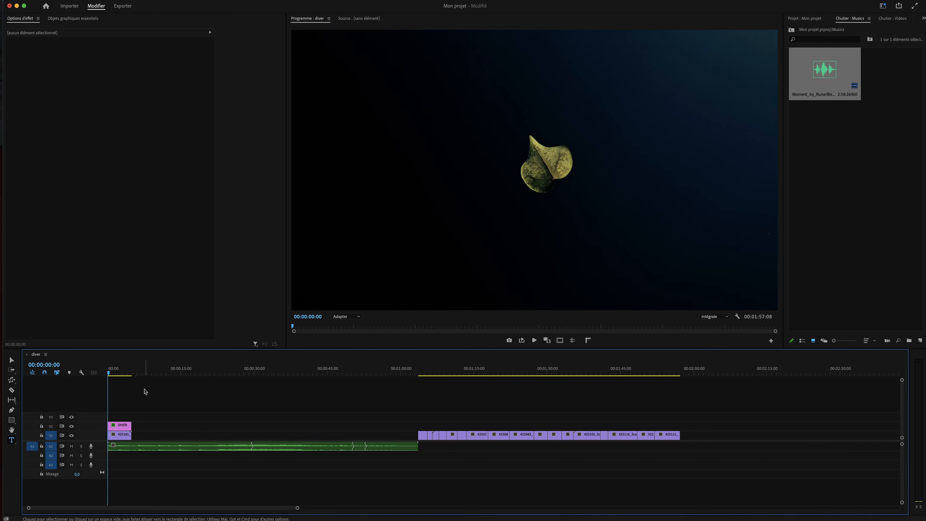
key(space)
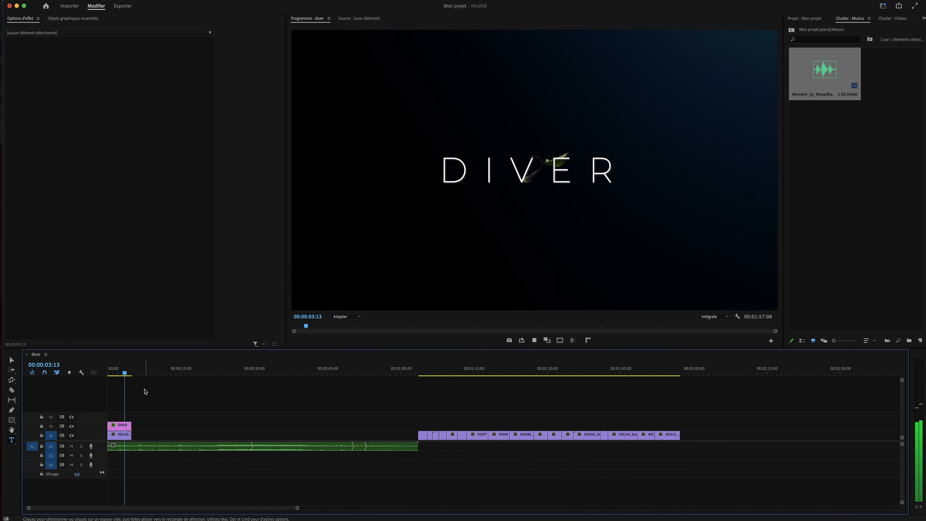
key(space)
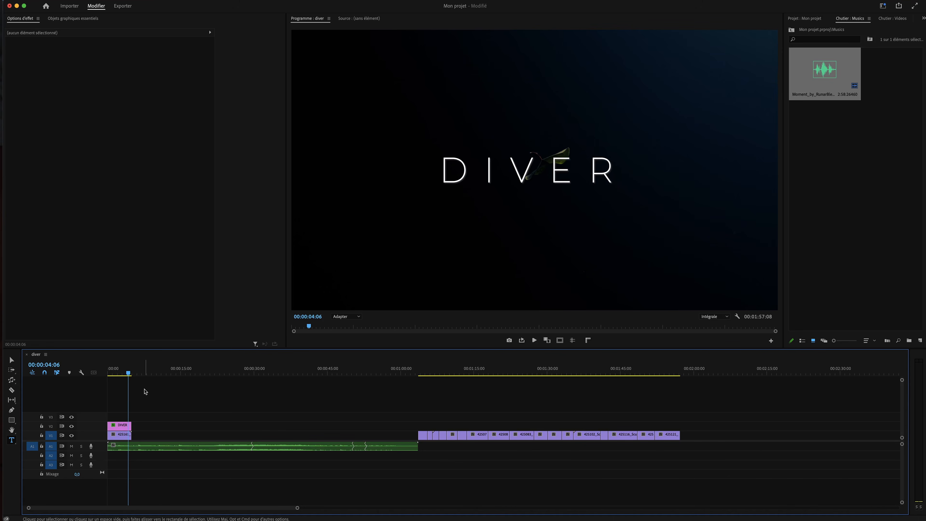
Move the first clip from the later group onto V2 near the opening
drag(421, 434, 141, 444)
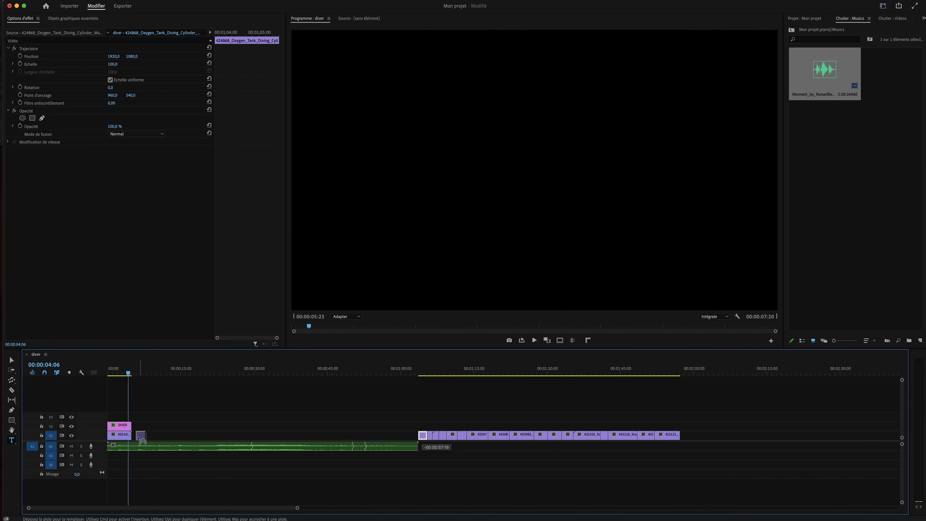
drag(442, 435, 147, 426)
mouse_move(131, 376)
mouse_down()
mouse_move(145, 377)
mouse_move(124, 376)
mouse_move(143, 377)
mouse_move(132, 376)
mouse_up()
drag(143, 427, 173, 426)
Bring a short later clip to V1 right after the opening shots and preview the arrangement
click(430, 371)
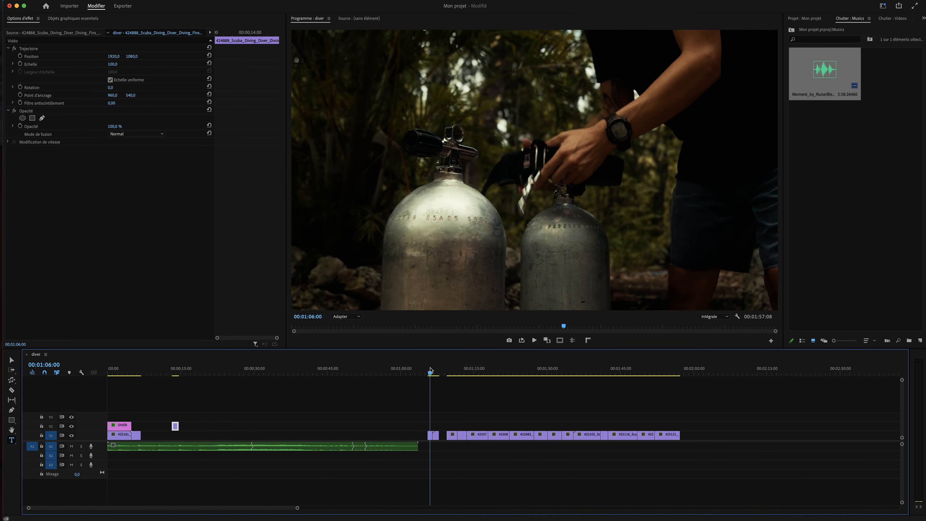
drag(430, 406, 155, 442)
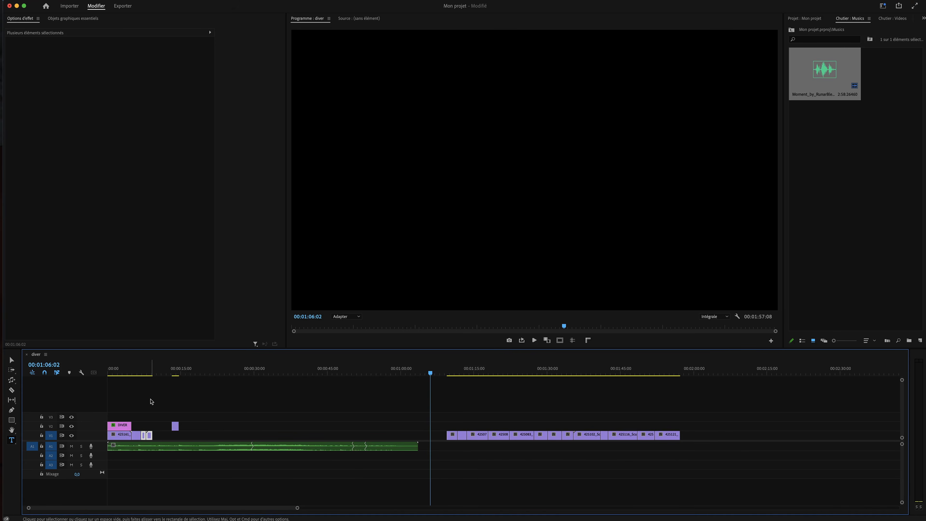
click(135, 372)
key(space)
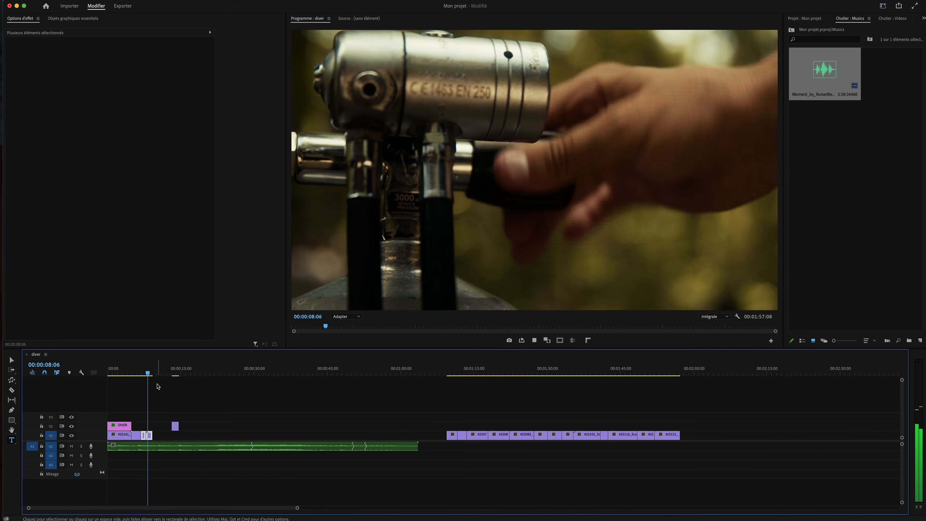
drag(450, 372, 459, 373)
drag(462, 435, 157, 433)
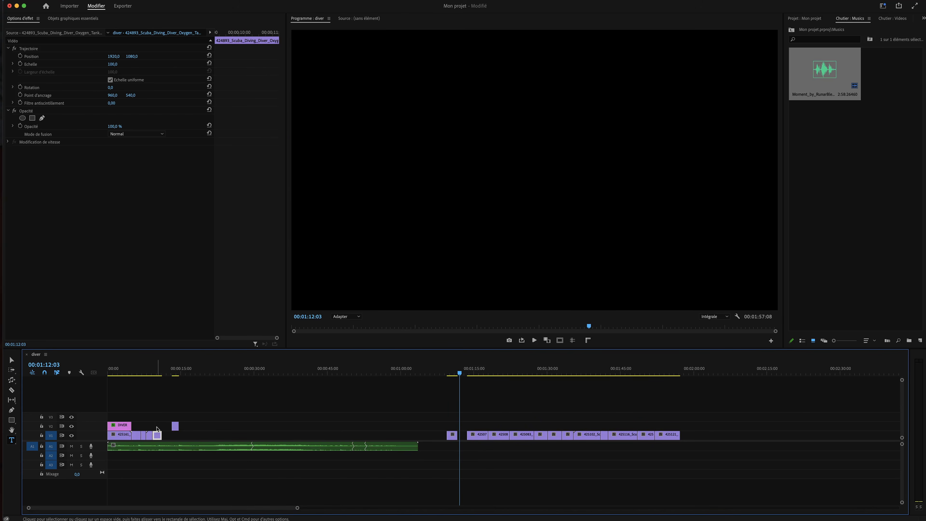
click(142, 373)
key(space)
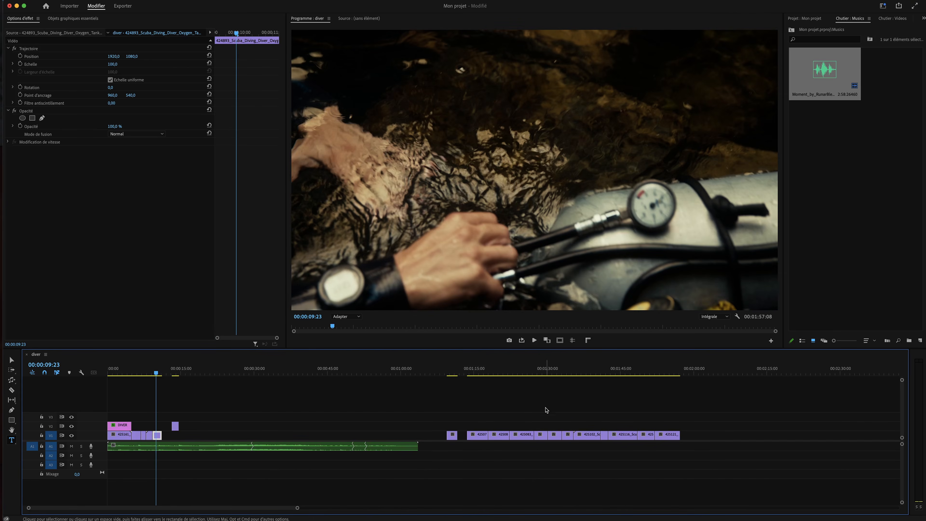
Move the blue diver clip into the opening, ending up on V1 near 11 seconds
mouse_move(457, 372)
mouse_down()
mouse_move(478, 379)
mouse_move(450, 373)
mouse_up()
drag(455, 441, 166, 430)
click(167, 373)
drag(168, 372, 167, 372)
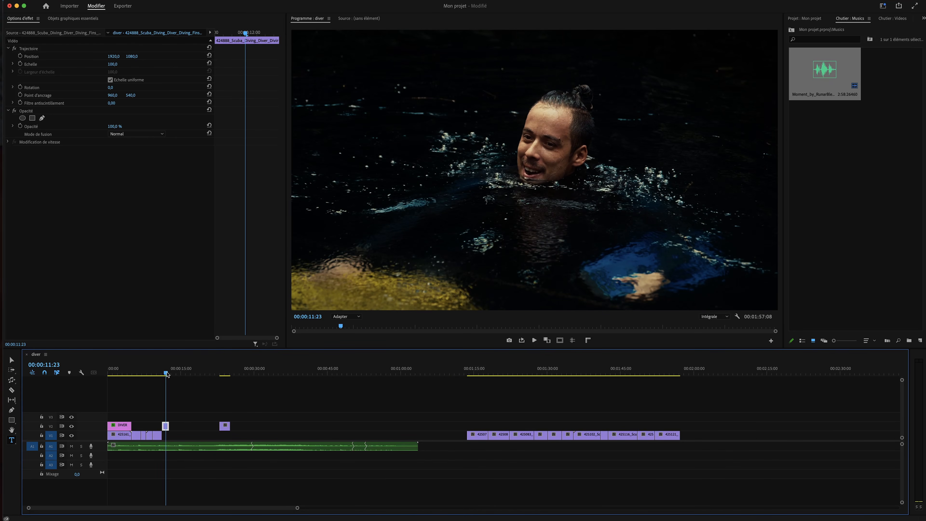
drag(224, 425, 176, 436)
drag(177, 372, 214, 373)
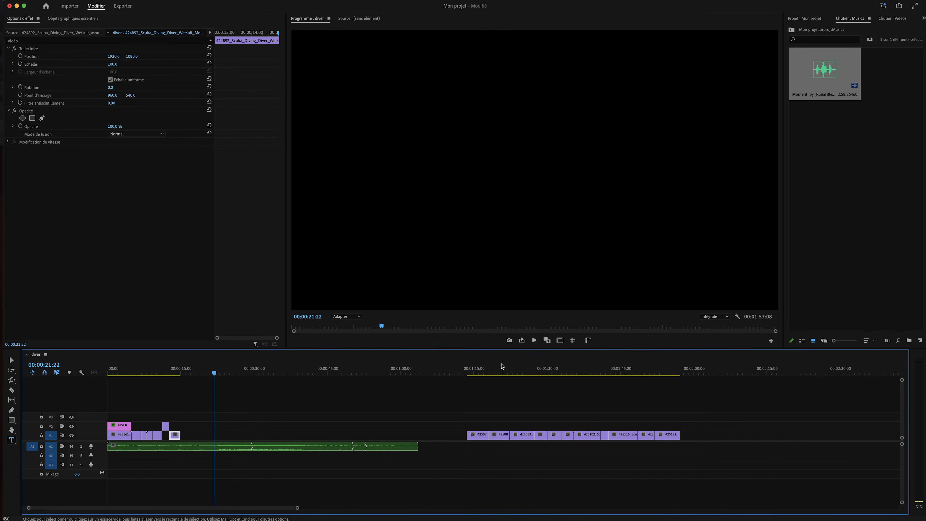
Drop clip 425090 from around 1:14 onto V2 near 15 seconds
click(473, 371)
drag(485, 372, 549, 373)
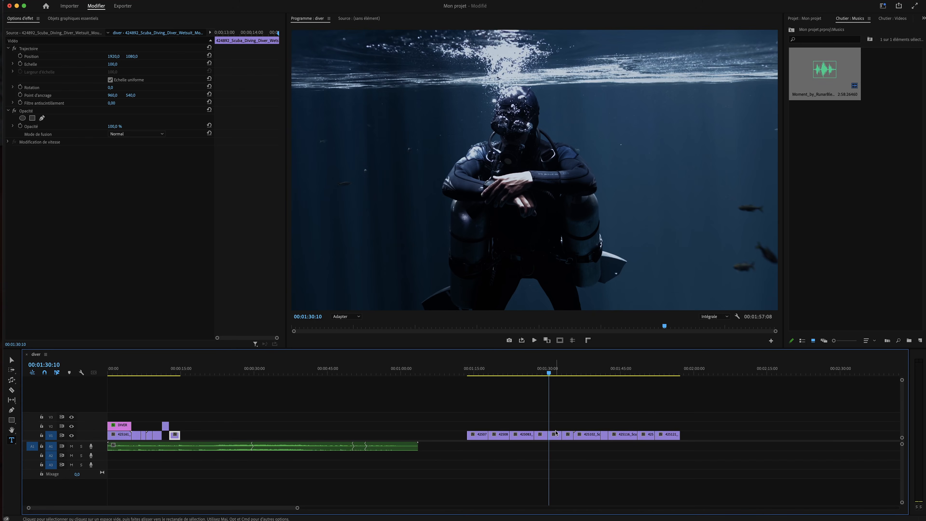
drag(557, 437, 188, 426)
drag(183, 372, 187, 373)
Move light-rays clip 425102 onto V1 at about 18 seconds
drag(563, 373, 594, 375)
drag(591, 434, 209, 432)
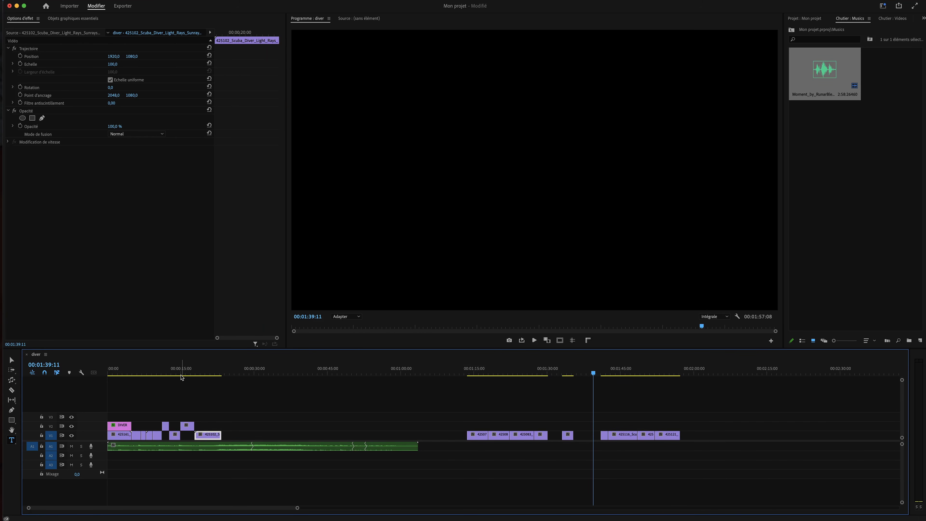
click(201, 373)
drag(207, 374, 231, 379)
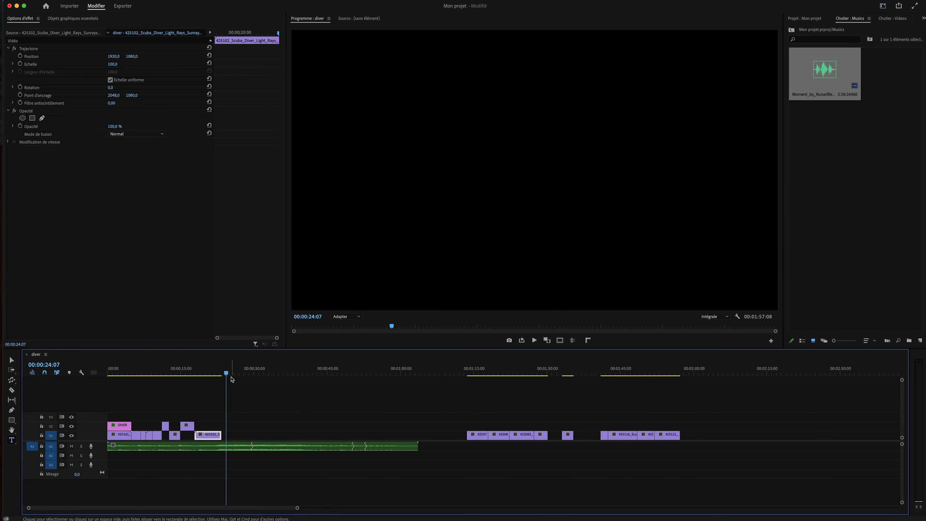
Play the light-rays shot and set the playhead at 22:10 for the cut
click(216, 372)
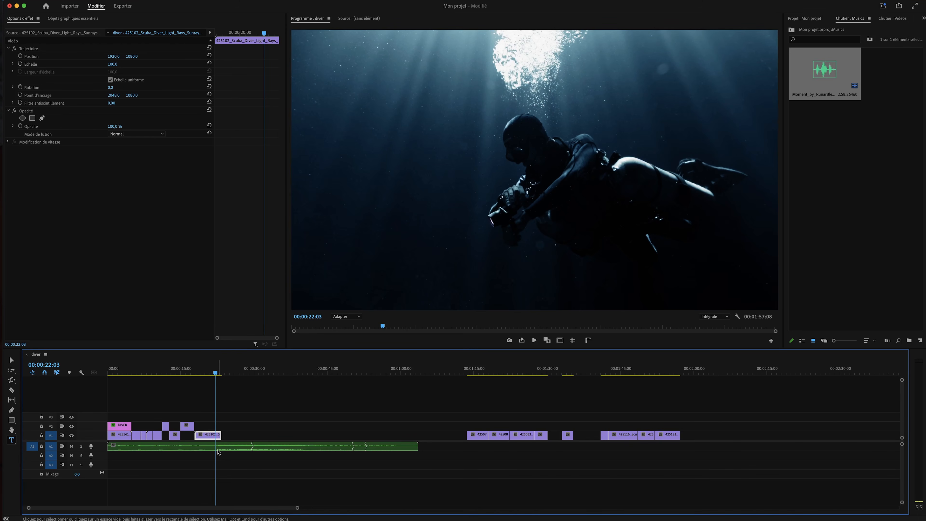
click(210, 373)
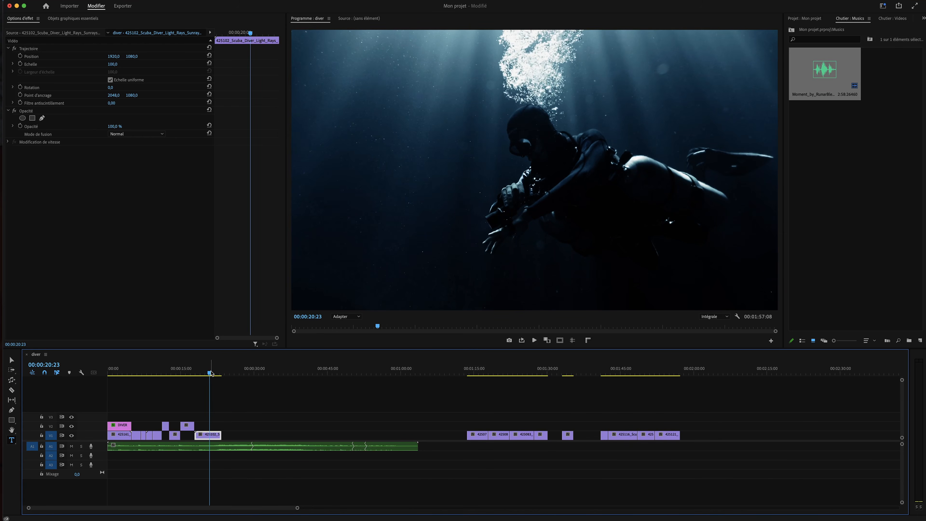
key(space)
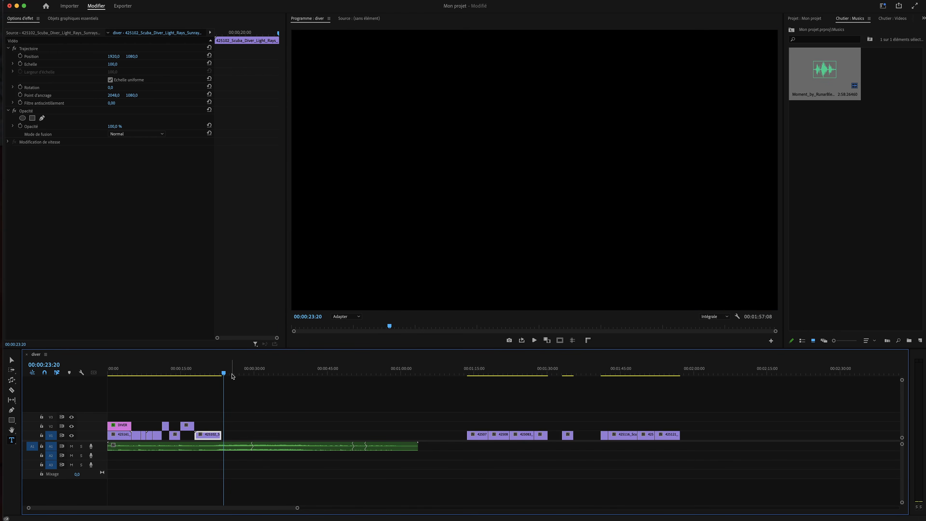
click(217, 371)
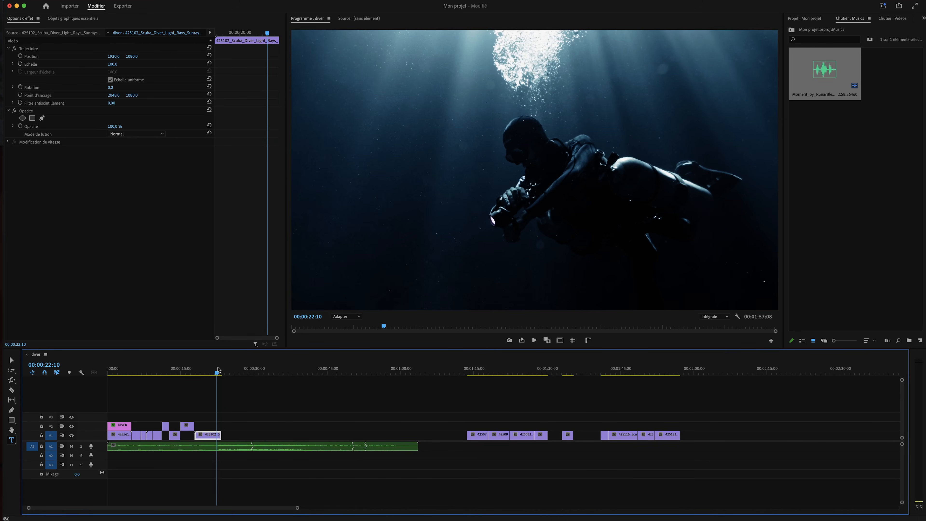
key(=)
key(=)
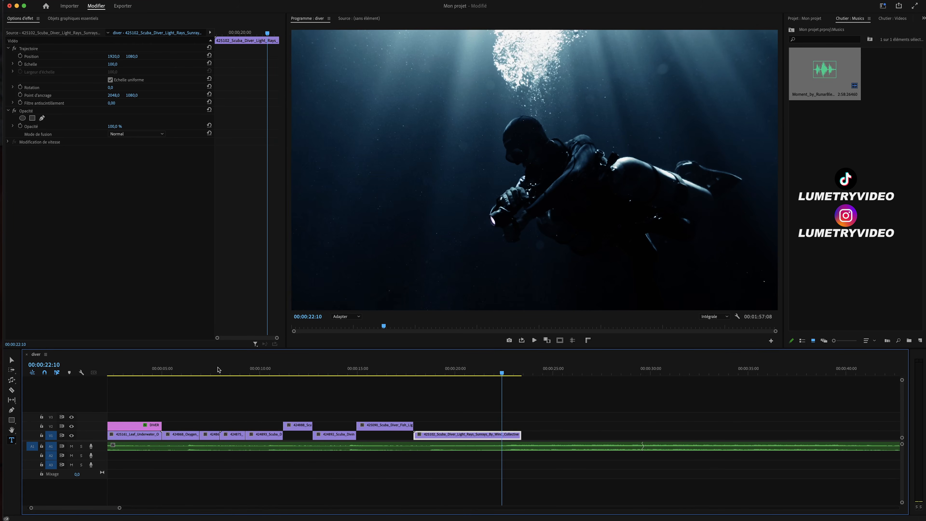
Trim clip 425102 so it ends at about 22 seconds
drag(503, 374, 511, 376)
click(529, 450)
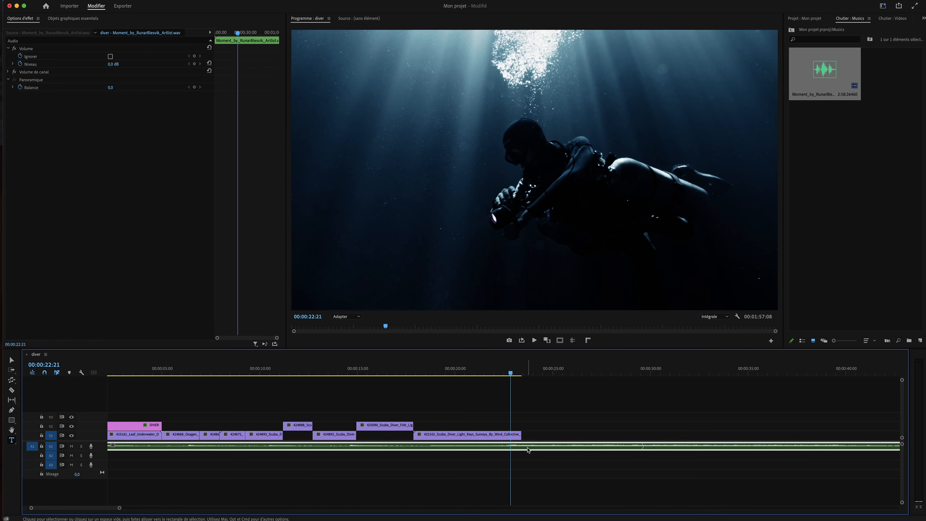
drag(519, 433, 558, 435)
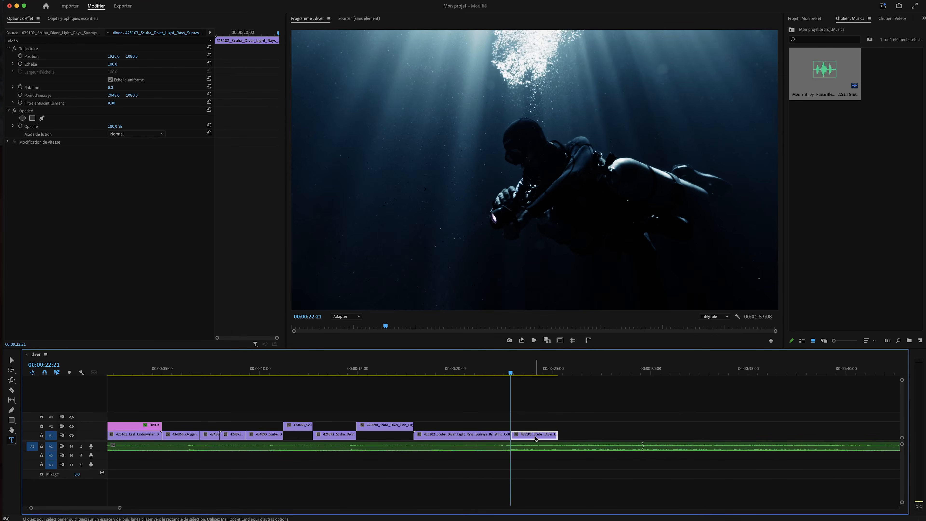
key(Delete)
drag(501, 436, 739, 444)
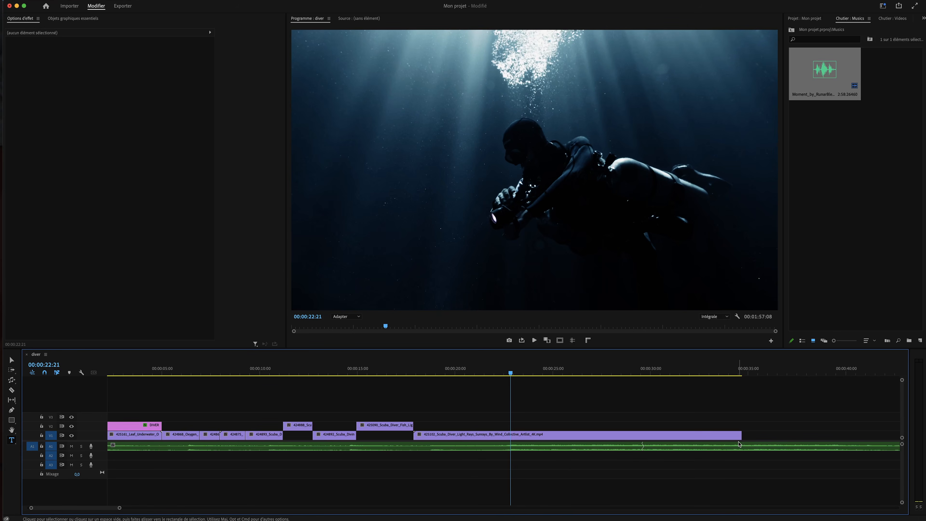
key(super+z)
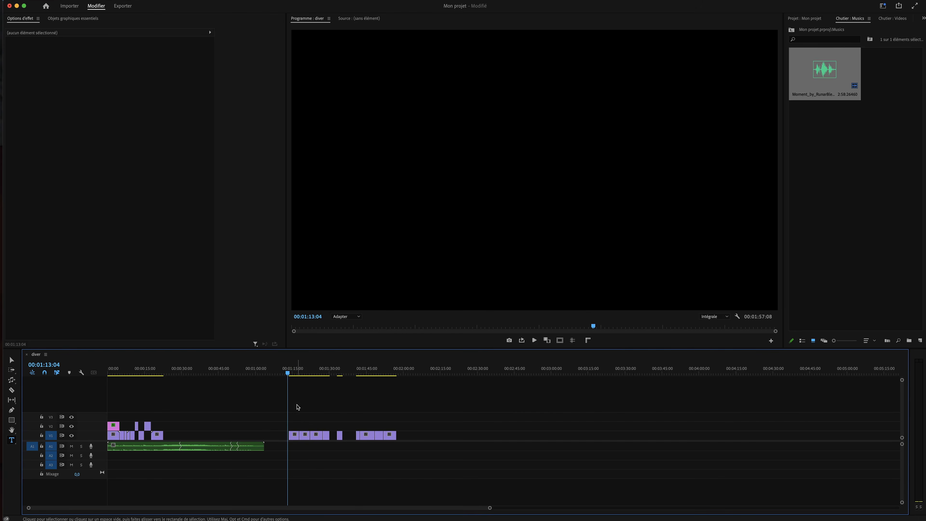
Move clip 425077 from around 1:16 to the opening section on V2
click(295, 372)
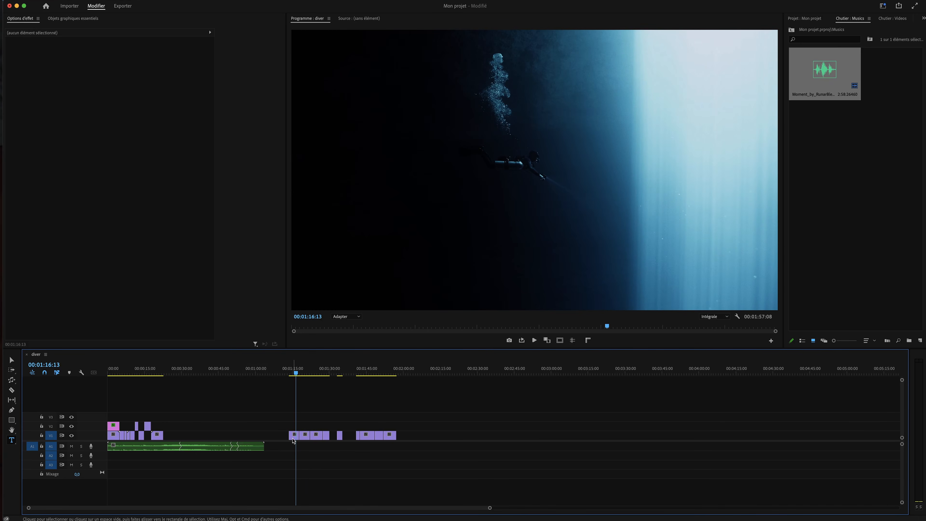
drag(294, 438, 167, 431)
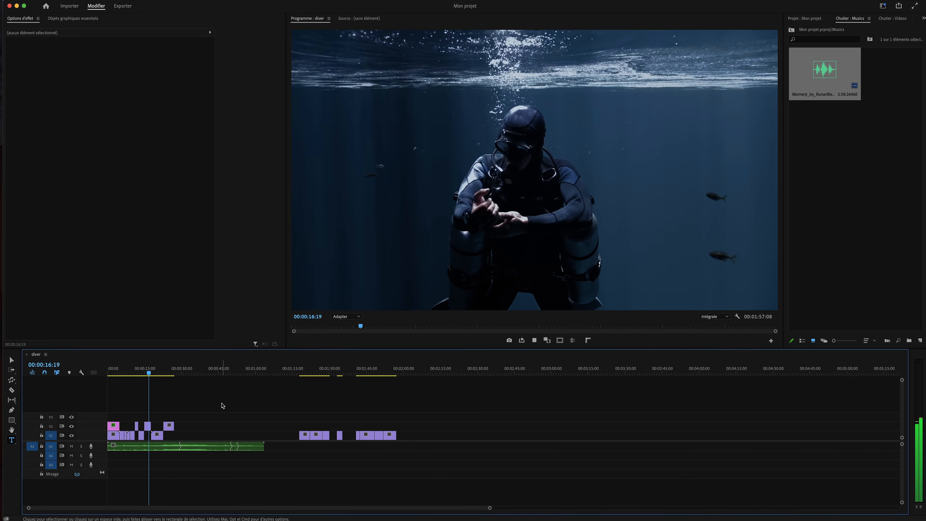
key(space)
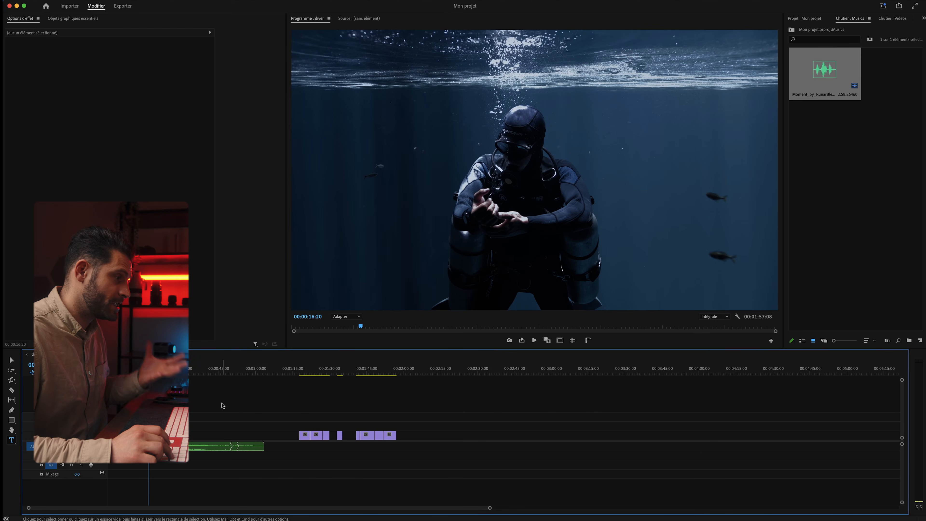
Review the opening shots and trim the V1 clip's end to the playhead
key(equal)
key(equal)
key(equal)
click(231, 368)
key(space)
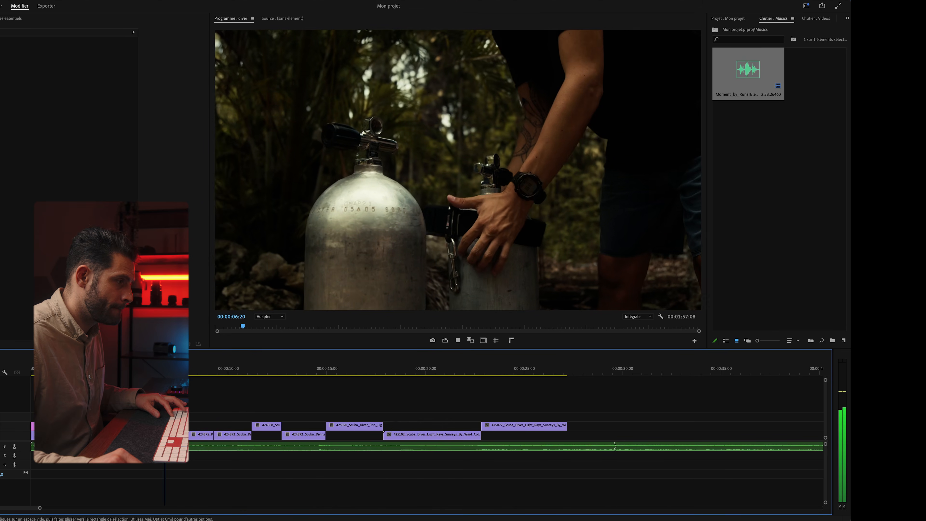
key(space)
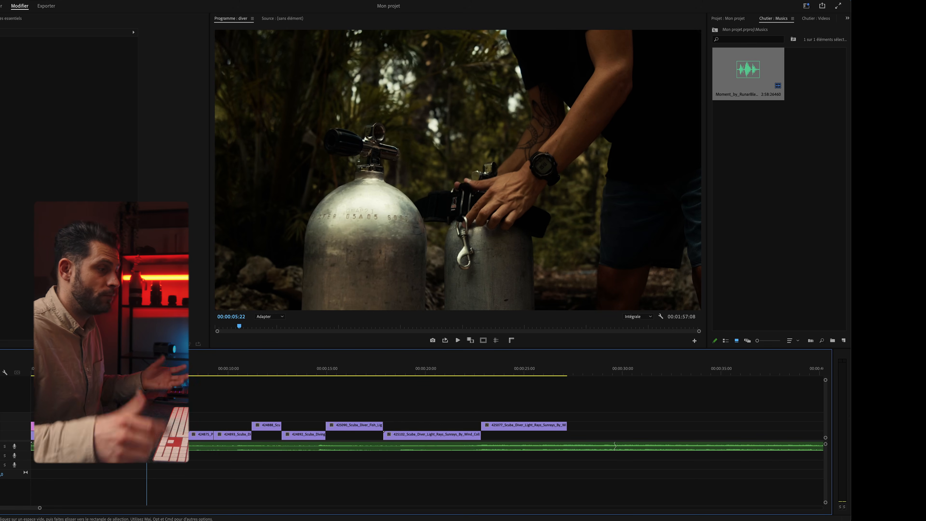
key(space)
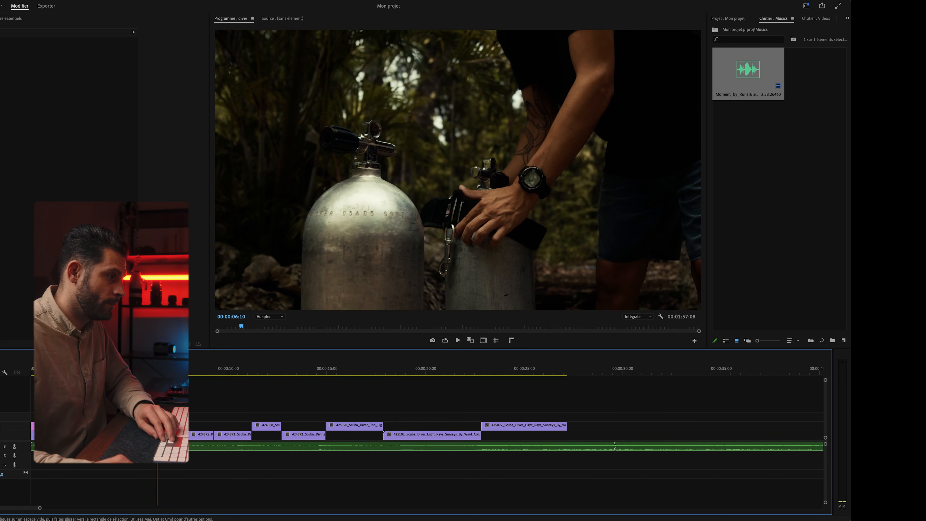
key(Left)
drag(160, 434, 234, 434)
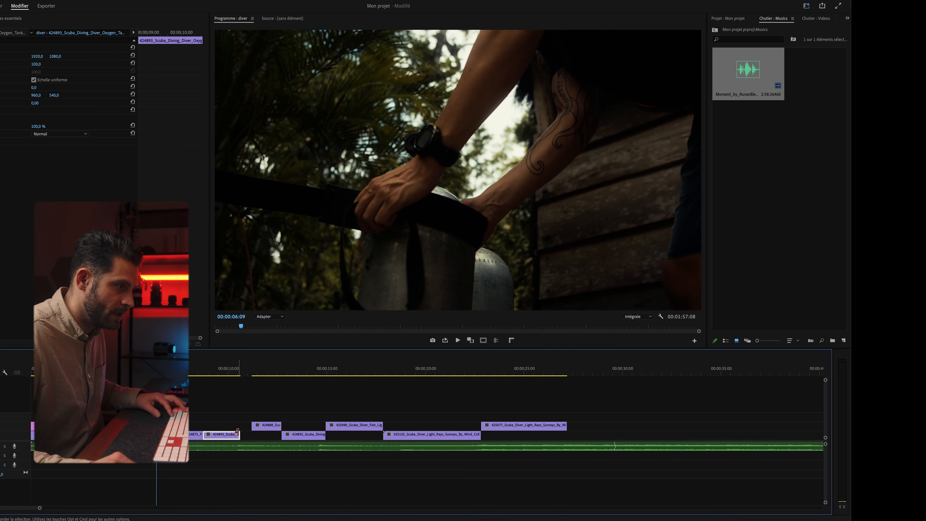
Shift the five later clips left to close the gap
drag(540, 420, 533, 437)
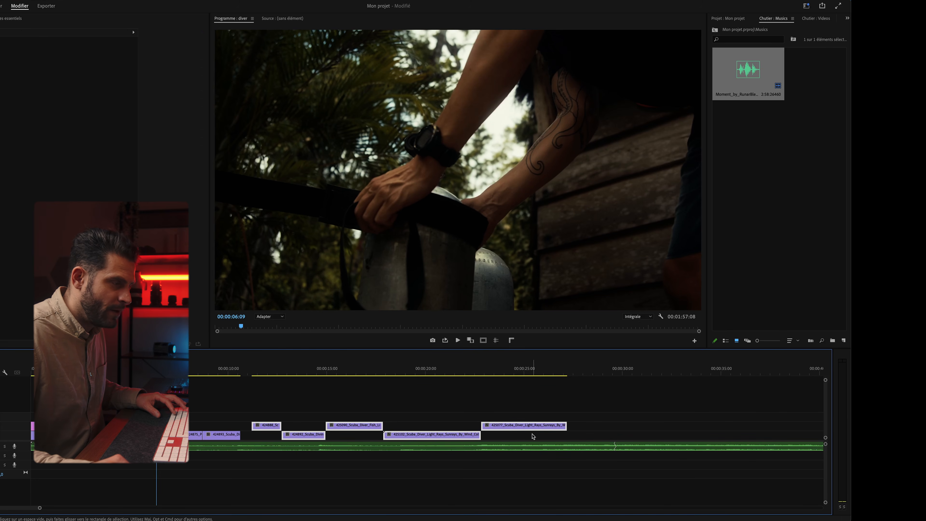
drag(272, 425, 263, 425)
key(space)
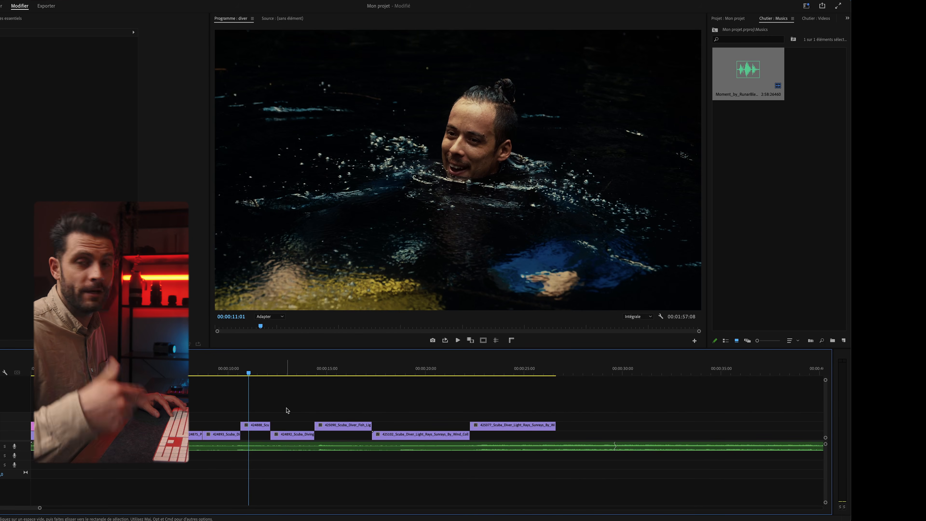
Trim about 5 frames off the start of clip 425090 near 15 seconds
key(space)
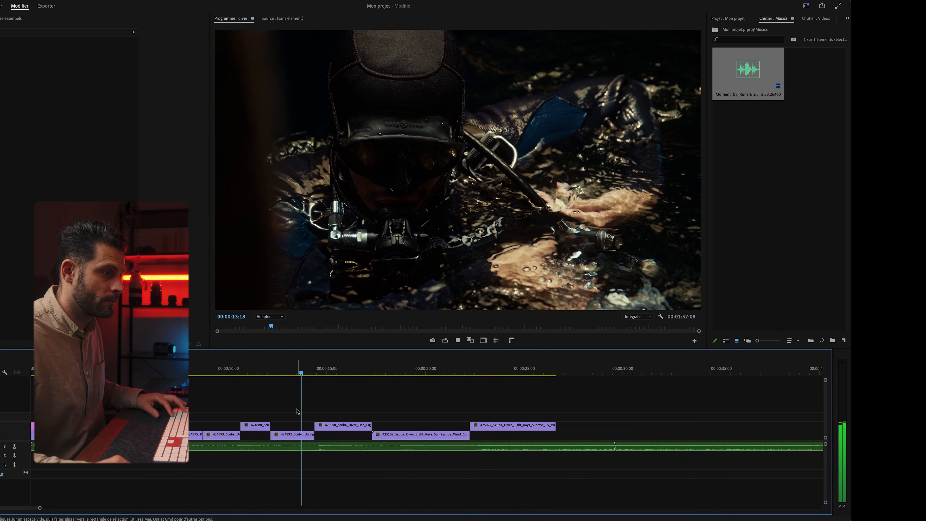
key(space)
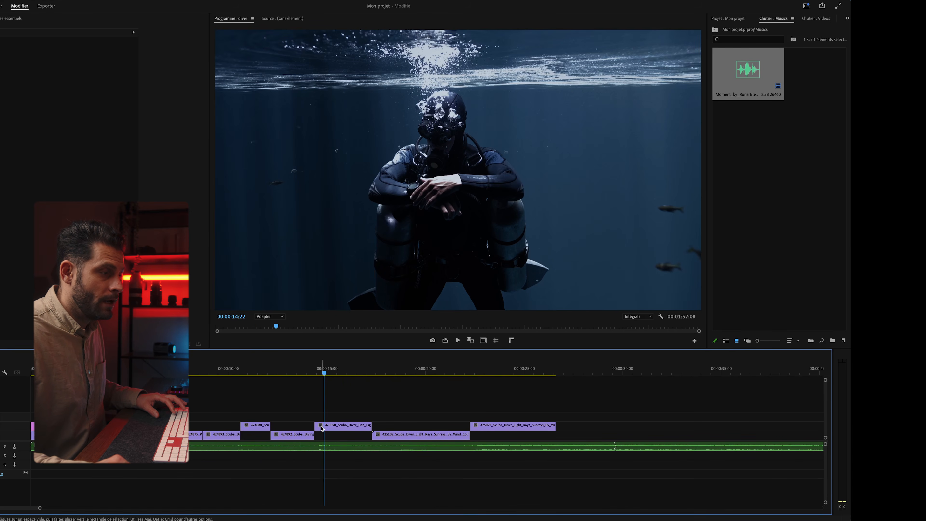
drag(316, 424, 318, 436)
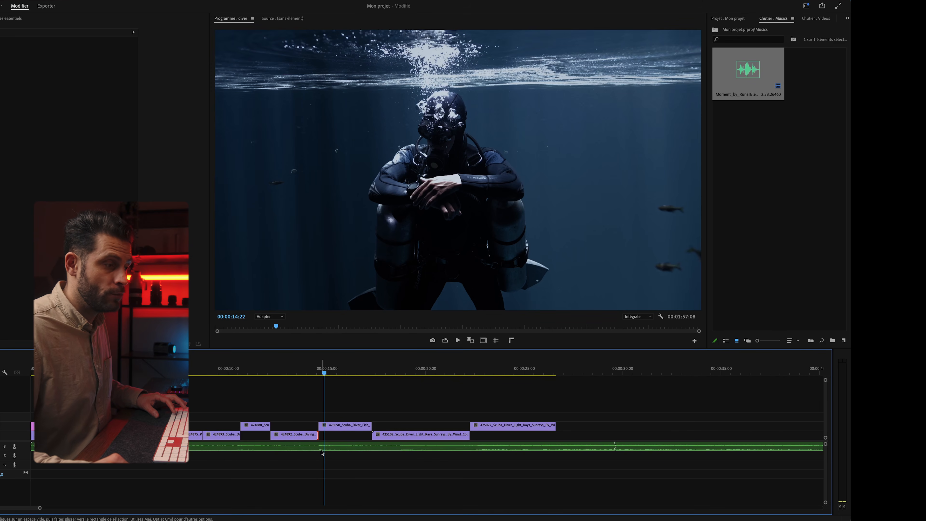
click(276, 373)
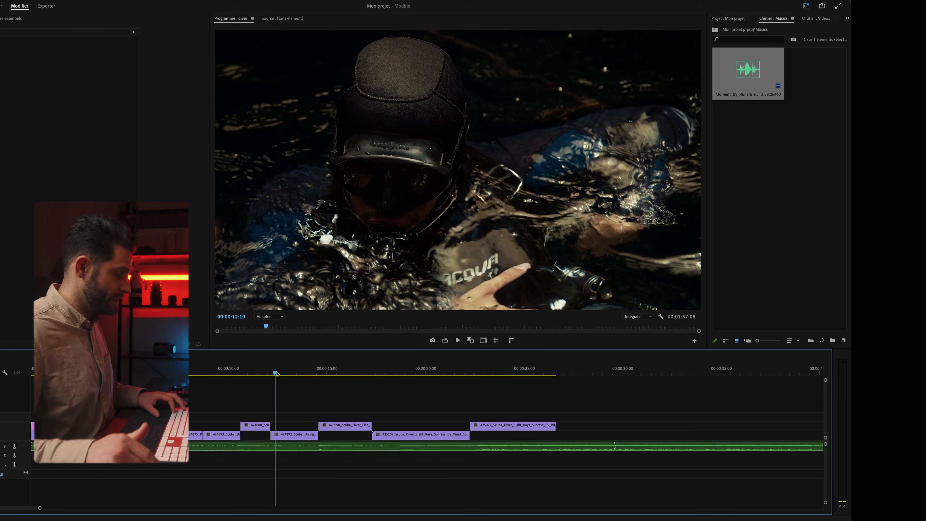
Trim the start of clip 425102 later and play back the new cut
key(super+s)
key(space)
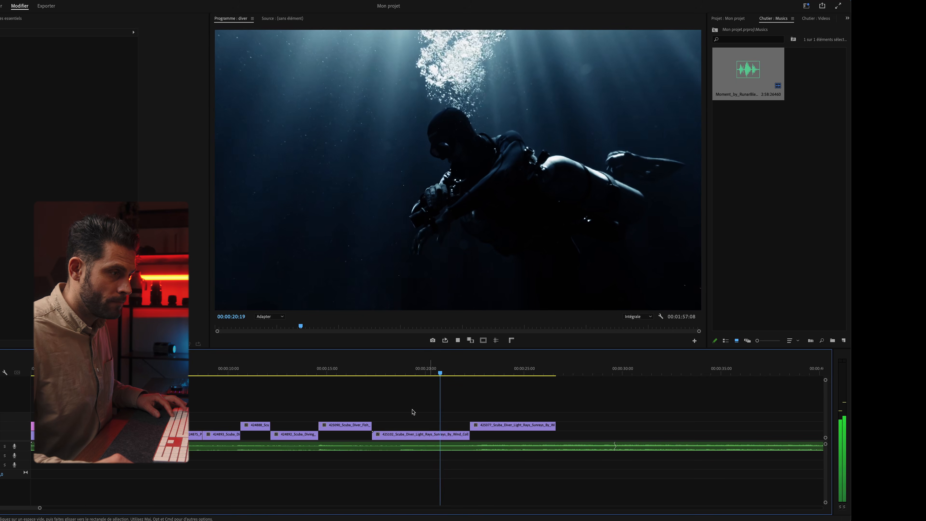
key(space)
drag(378, 434, 399, 429)
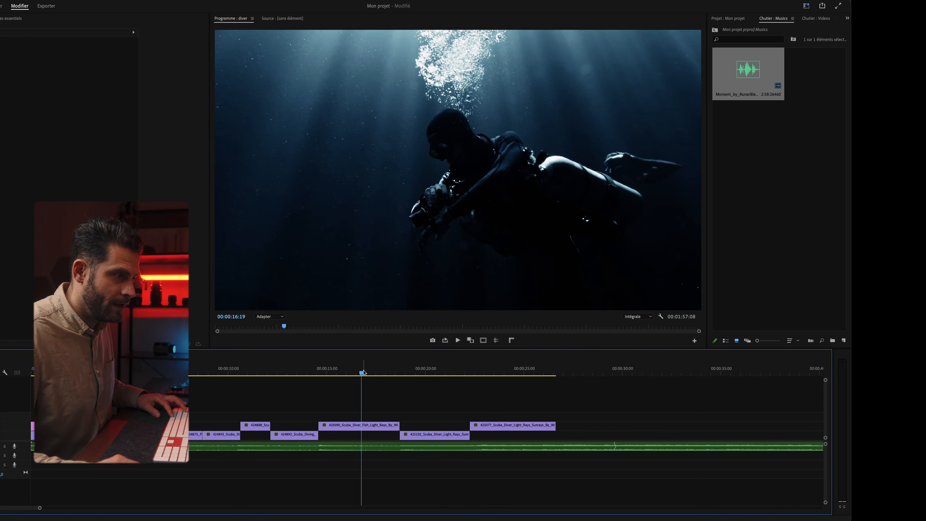
key(space)
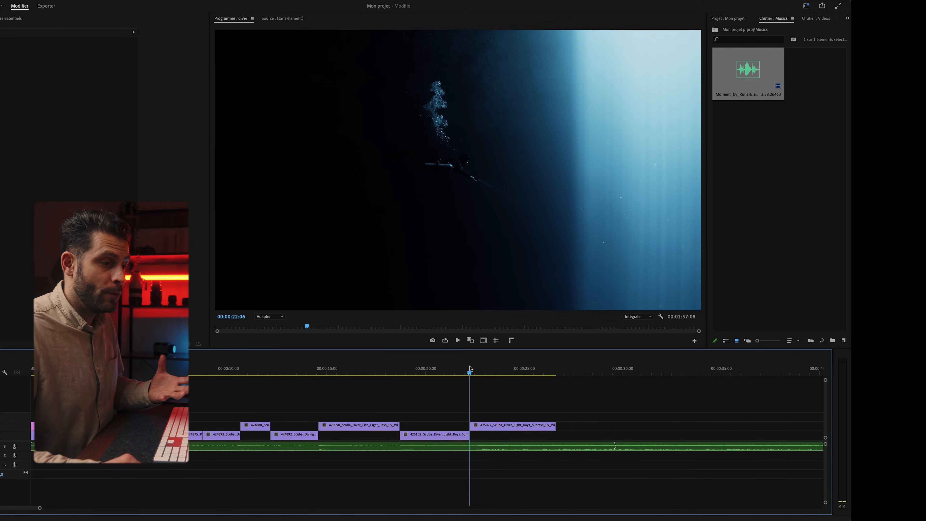
Trim the start of clip 425077, save, and return to the sequence start
drag(469, 368, 471, 369)
drag(472, 427, 480, 434)
key(ctrl+s)
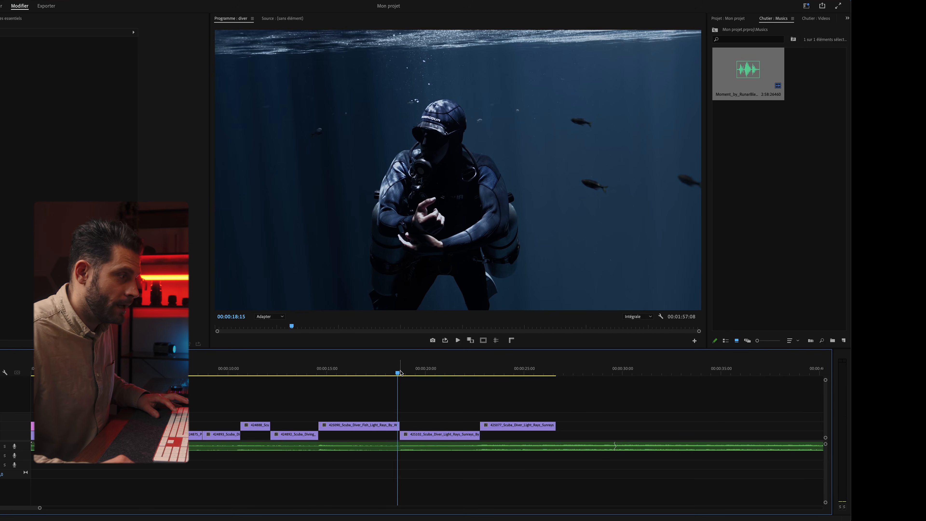
key(Home)
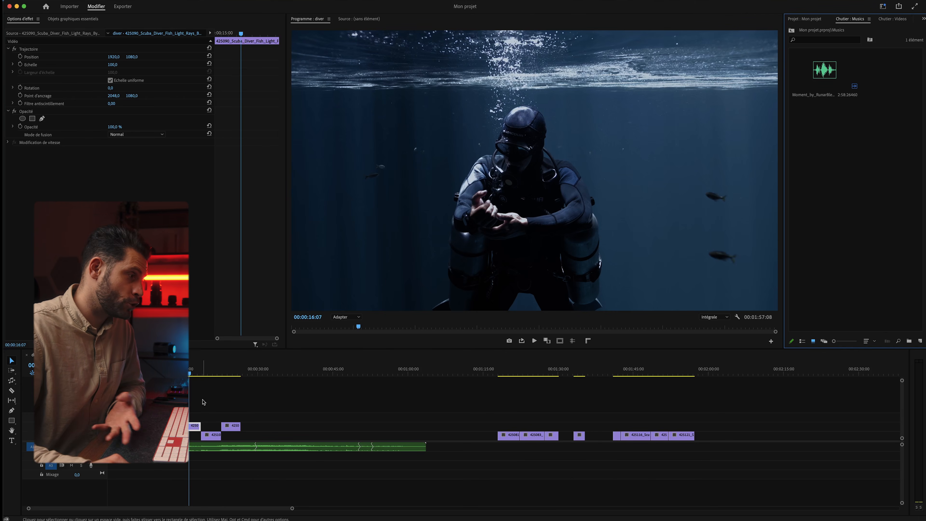
Play the sequence from the diver silhouette shot at about 1:20
click(203, 404)
drag(515, 373, 529, 377)
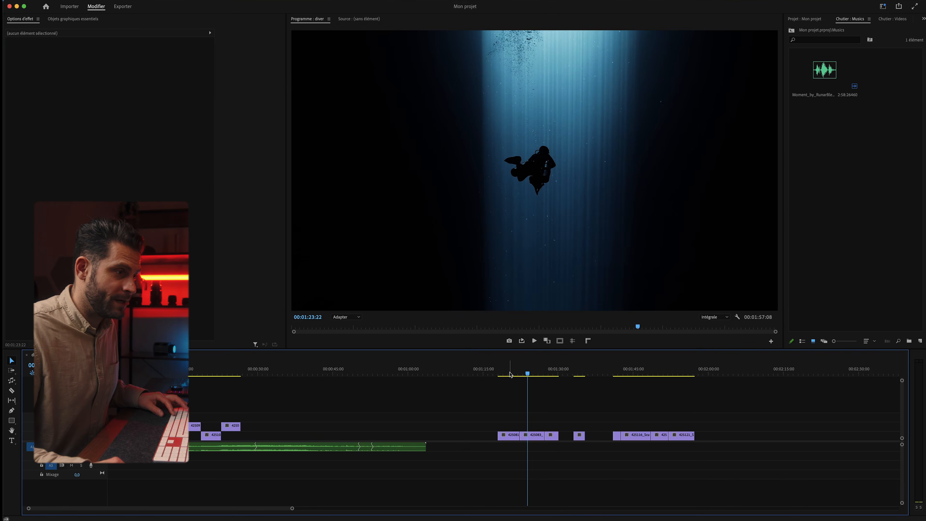
click(505, 374)
key(space)
key(space)
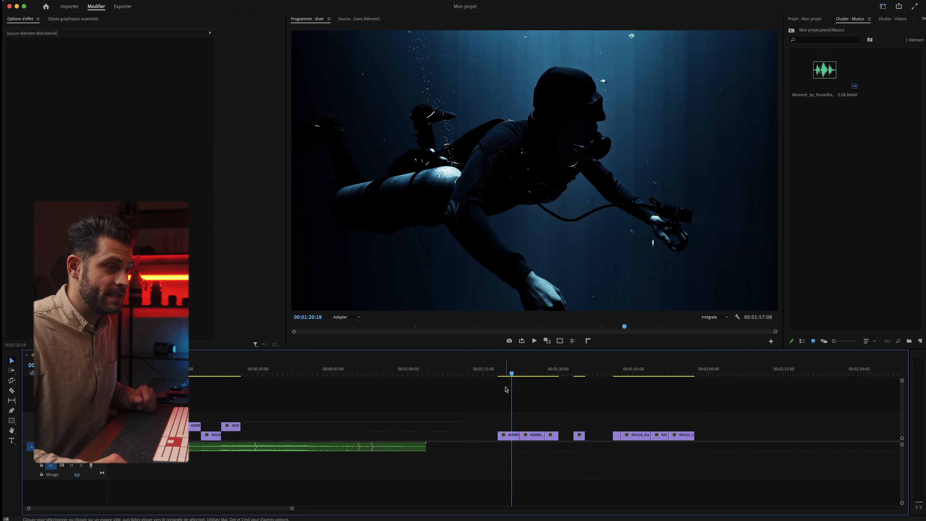
Set clip 425081 to 150% speed (00:00:02:23) and play it back
click(511, 440)
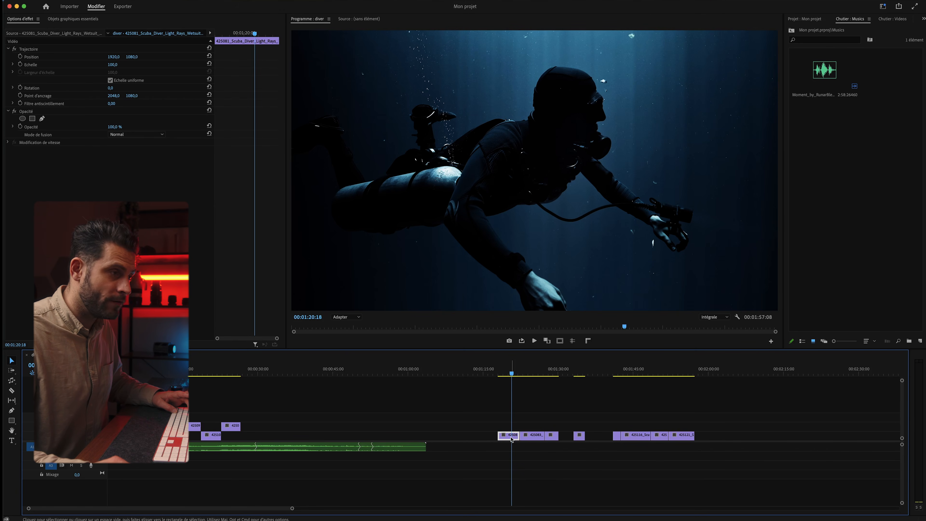
key(super+r)
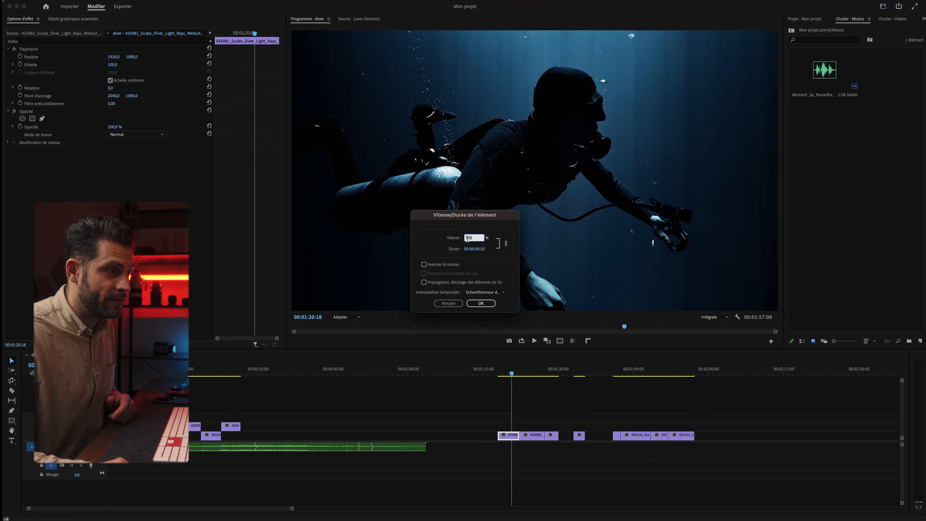
text(150)
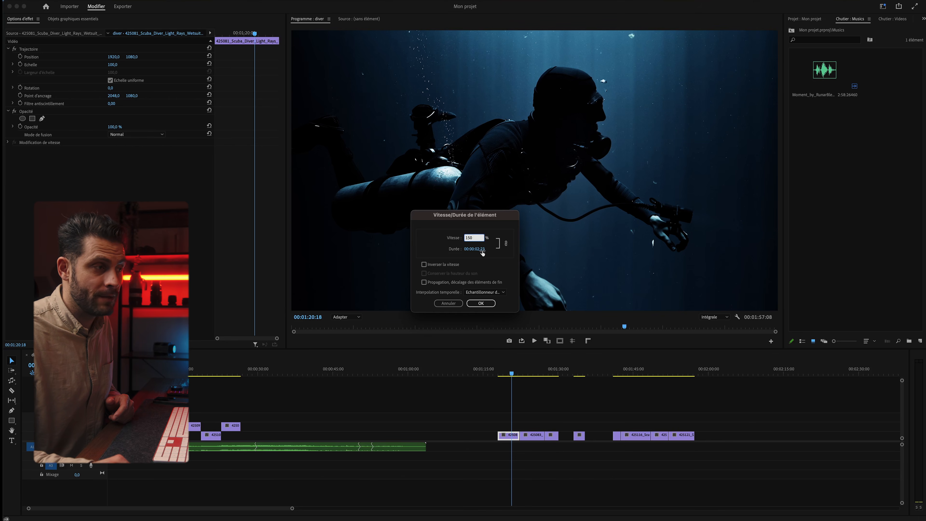
key(BackSpace)
key(BackSpace)
text(0)
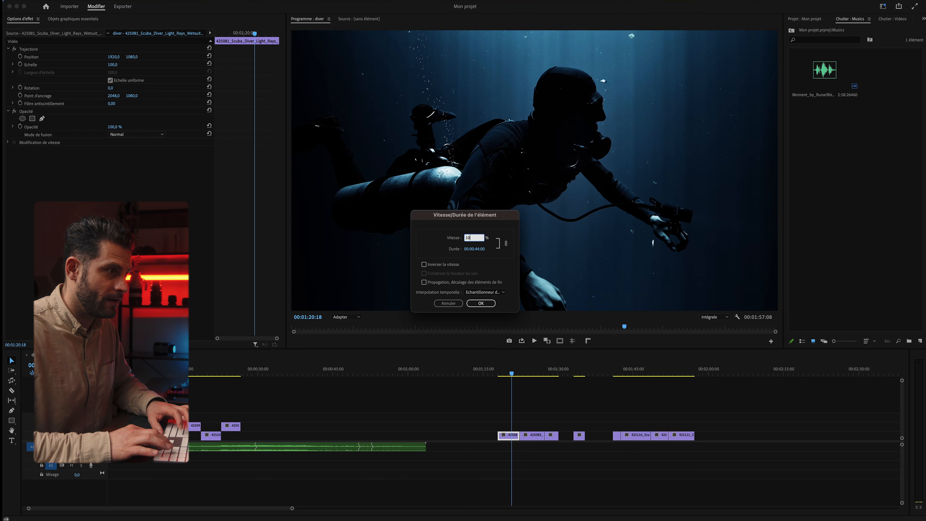
text(1)
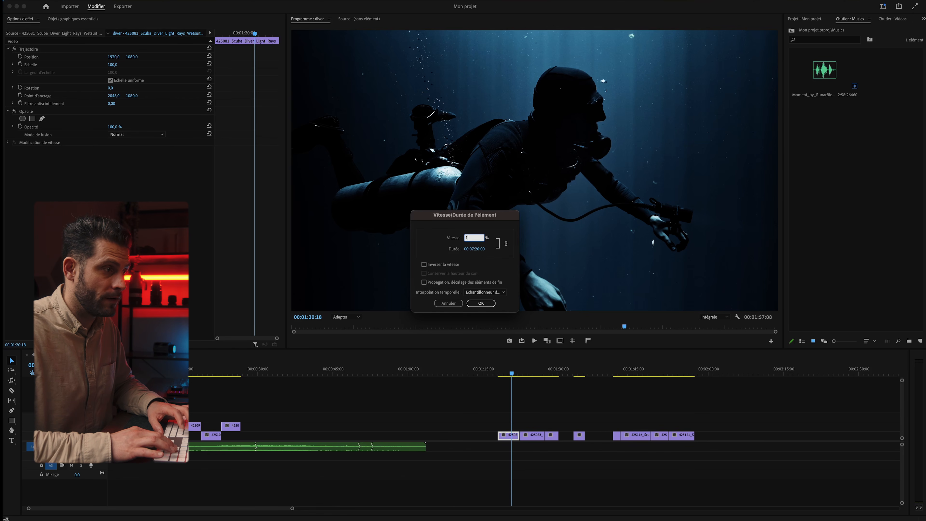
text(00)
click(481, 303)
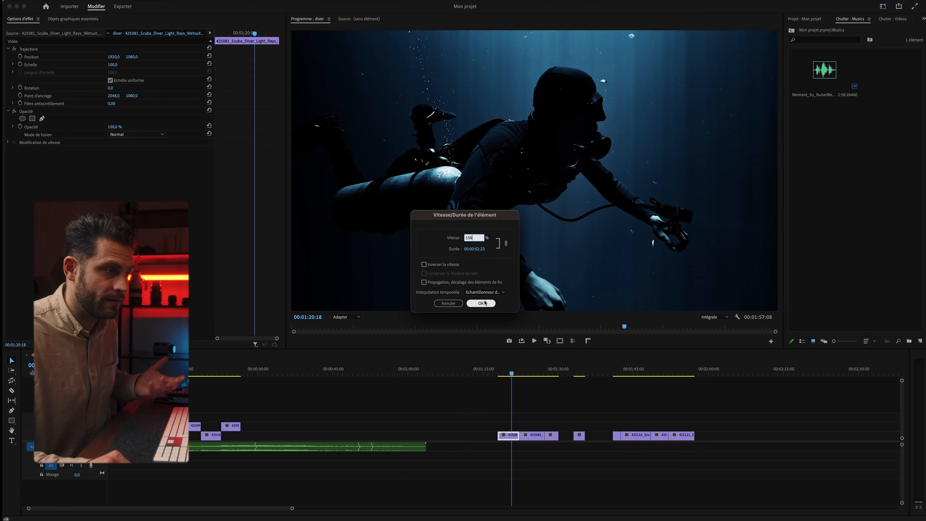
click(502, 376)
key(space)
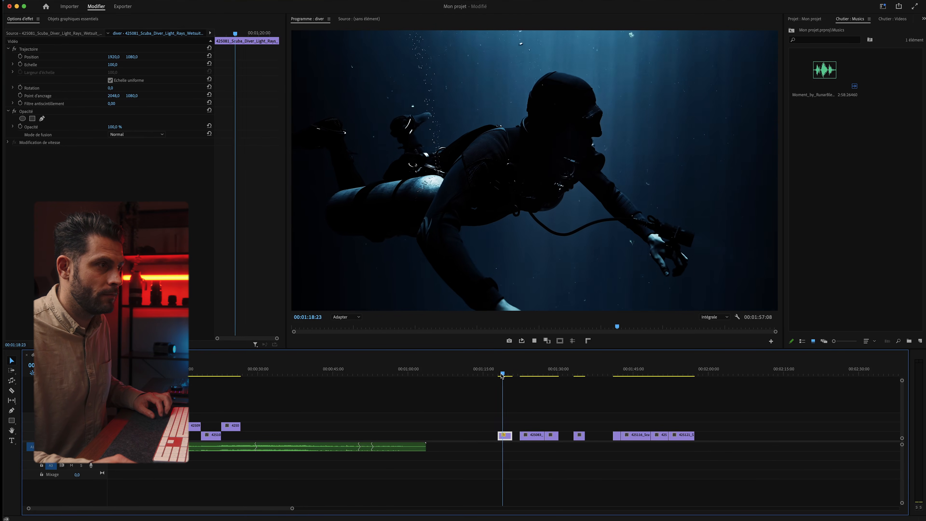
key(space)
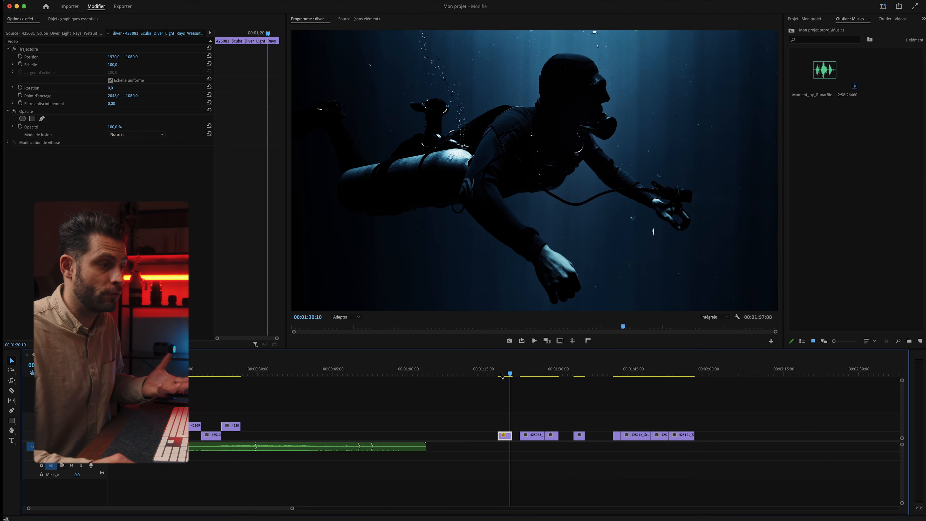
Drag A7SIII5405.MP4 from the Finder RUSHS folder into the Videos bin, making 20 items
click(890, 22)
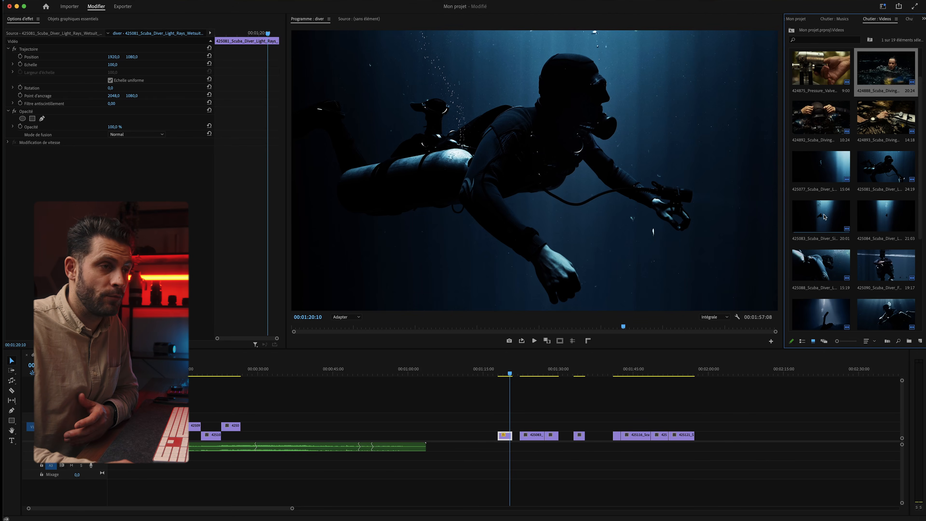
scroll(824, 216, down, 5)
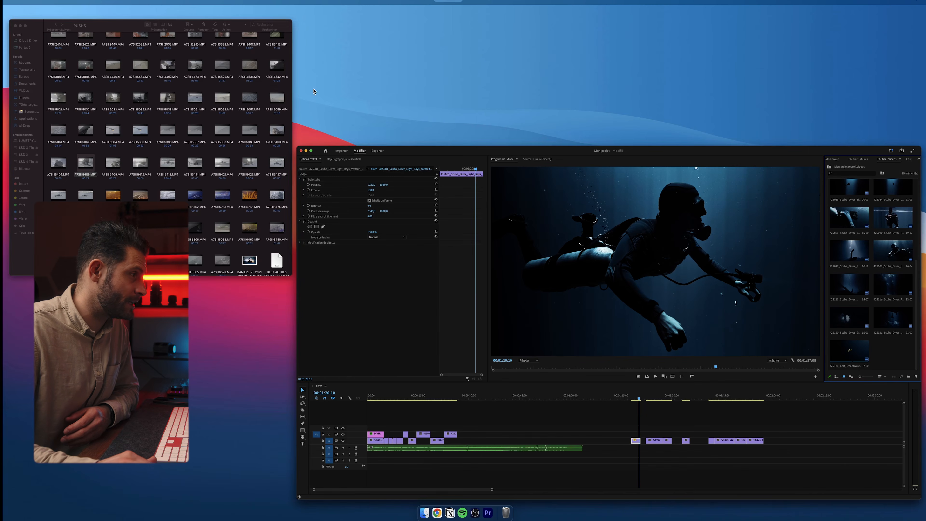
click(268, 92)
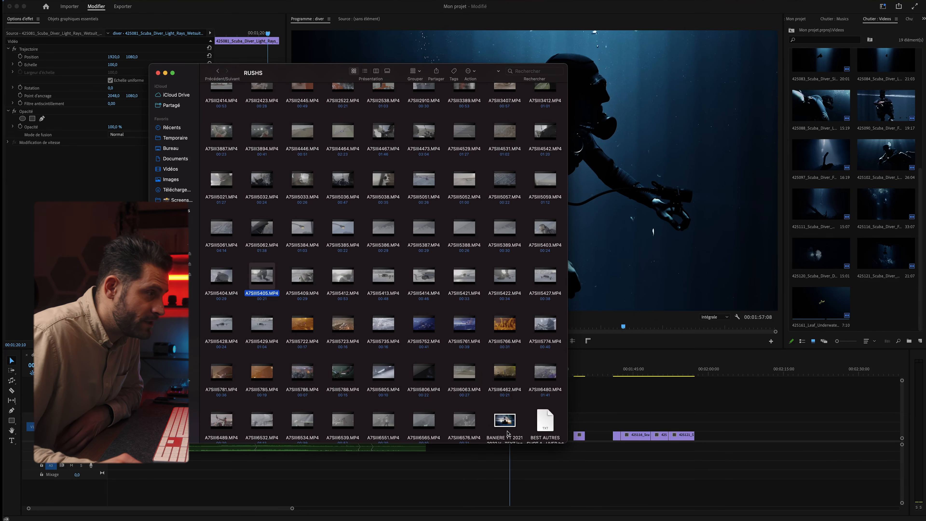
drag(263, 279, 892, 306)
click(894, 310)
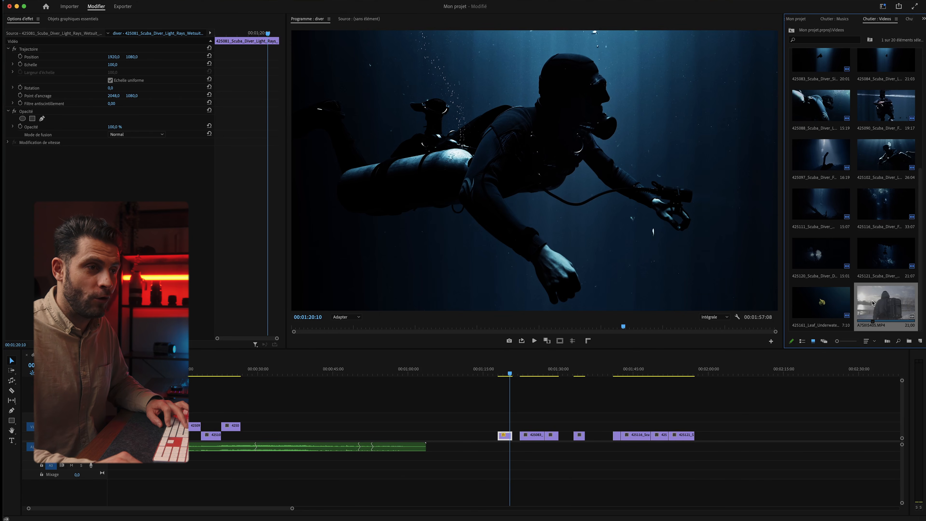
Check the properties of the A7SIII5405.MP4 clip (3840x2160, 59.94 fps)
right_click(872, 303)
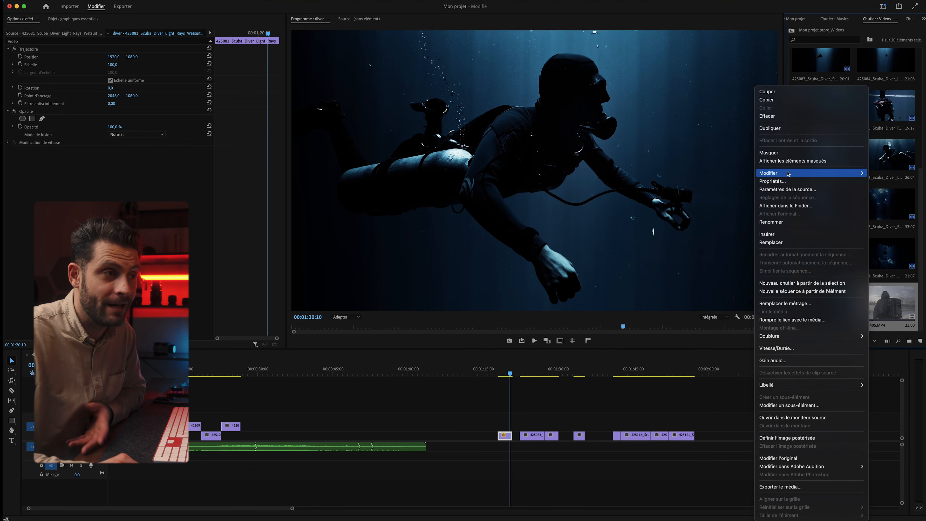
click(773, 182)
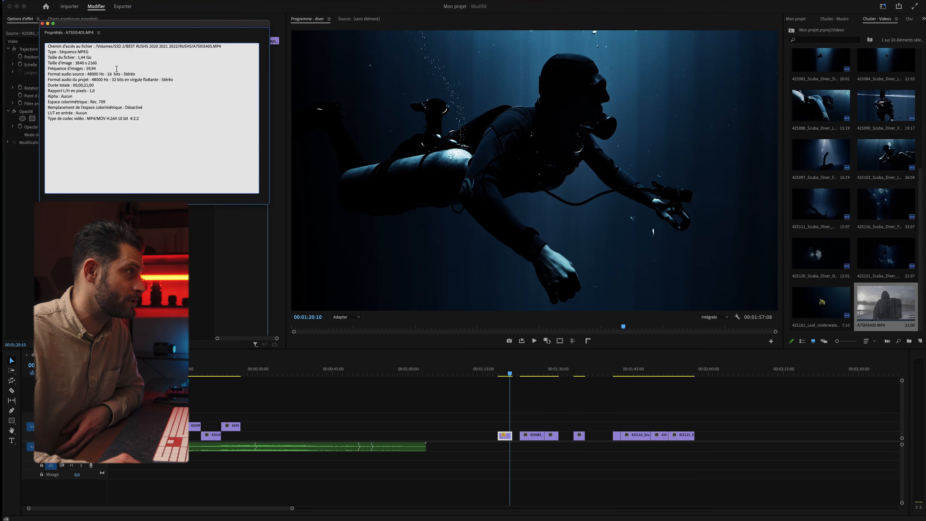
click(42, 24)
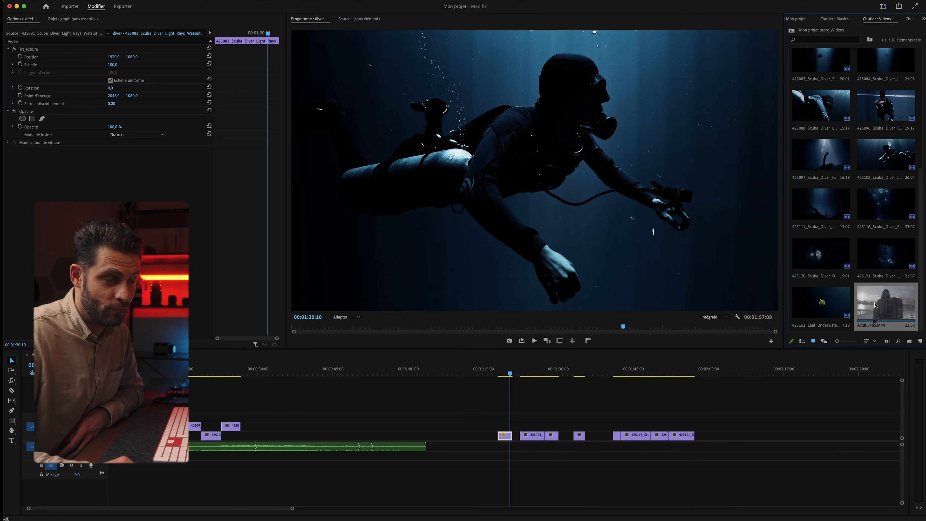
Place A7SIII5405.MP4 after the last diver clips, extending the sequence to 00:02:23:23
drag(877, 307, 760, 398)
click(737, 373)
click(780, 424)
scroll(781, 424, right, 7)
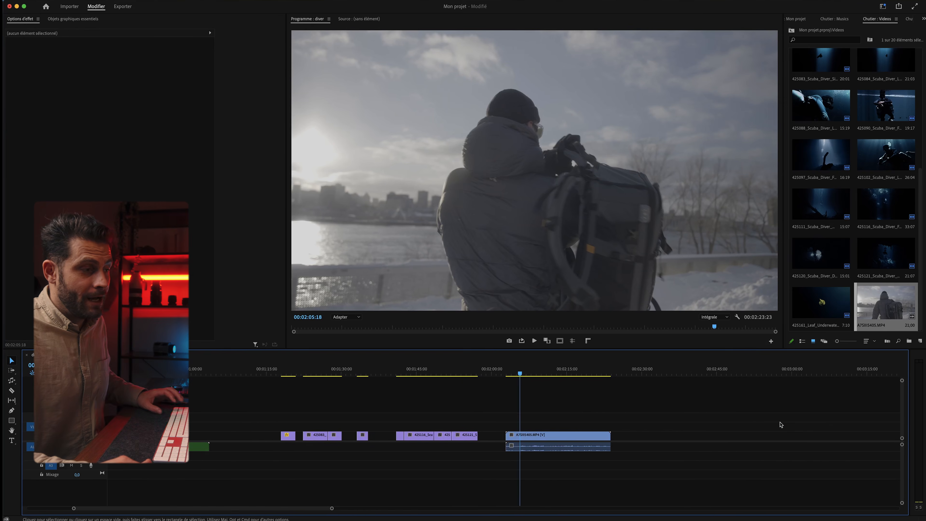
Delete the A7SIII5405.MP4 snow clip from the sequence and load it in the Source Monitor instead
mouse_move(425, 373)
mouse_down()
mouse_move(372, 372)
mouse_move(442, 374)
mouse_up()
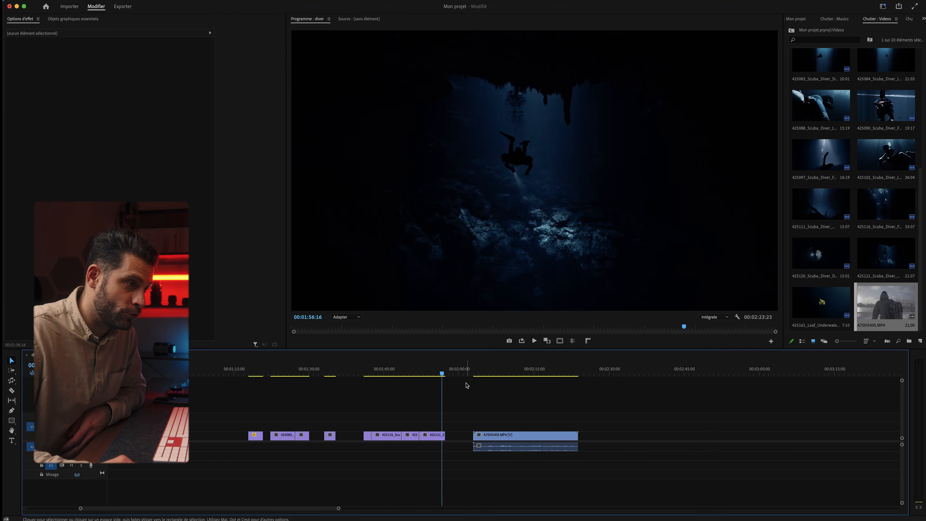
click(495, 372)
click(533, 436)
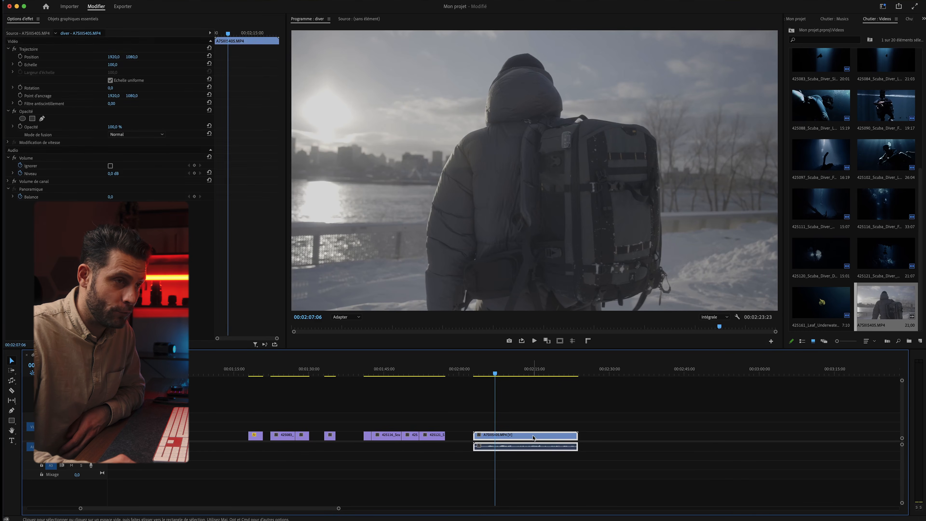
click(570, 417)
click(526, 443)
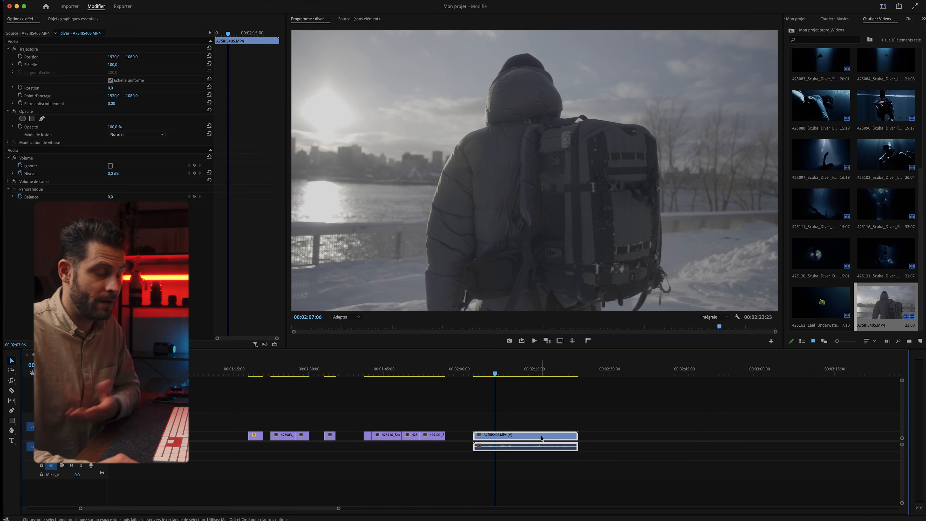
key(Delete)
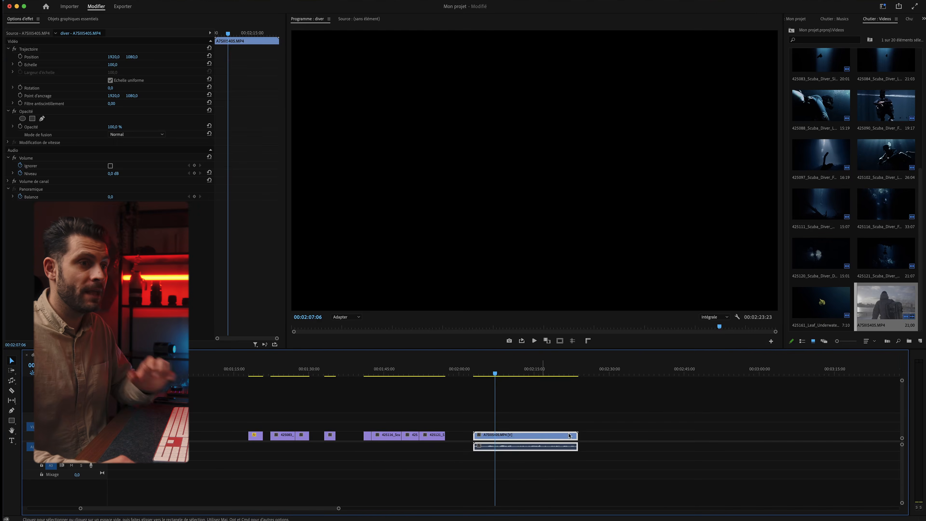
double_click(870, 300)
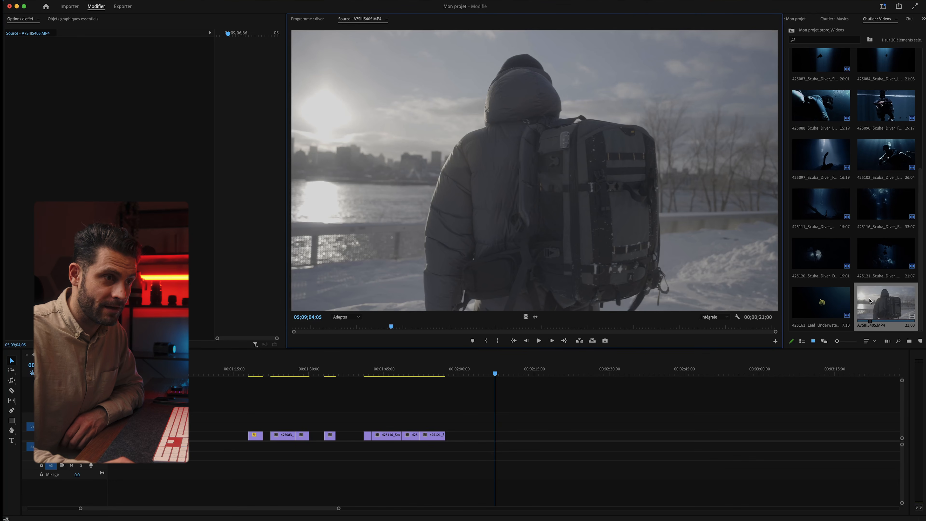
Mark In and Out points around a three-second kneeling-in-snow excerpt in the Source Monitor
drag(423, 330, 522, 326)
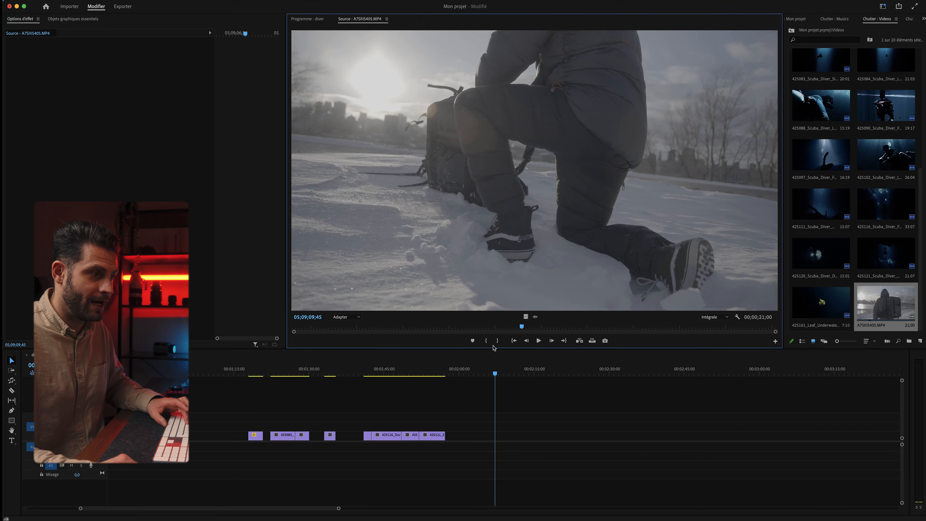
click(486, 341)
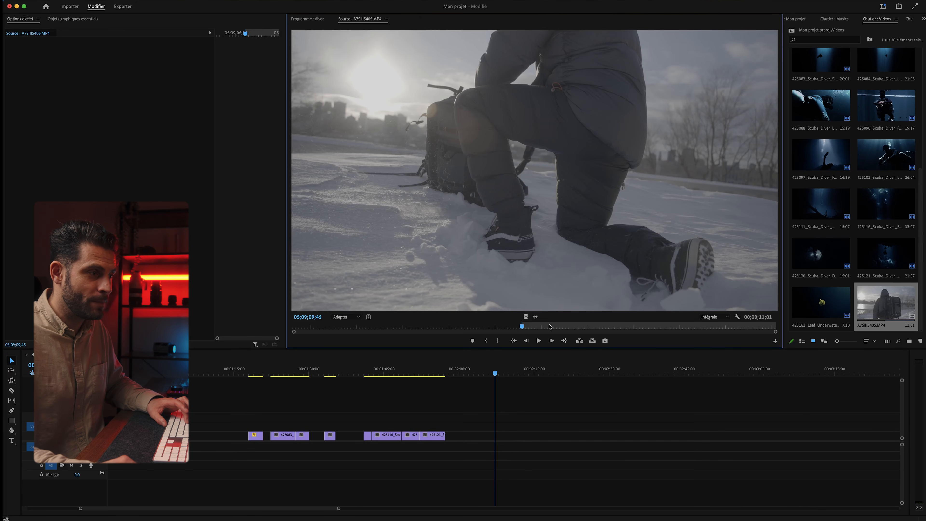
drag(530, 327, 593, 328)
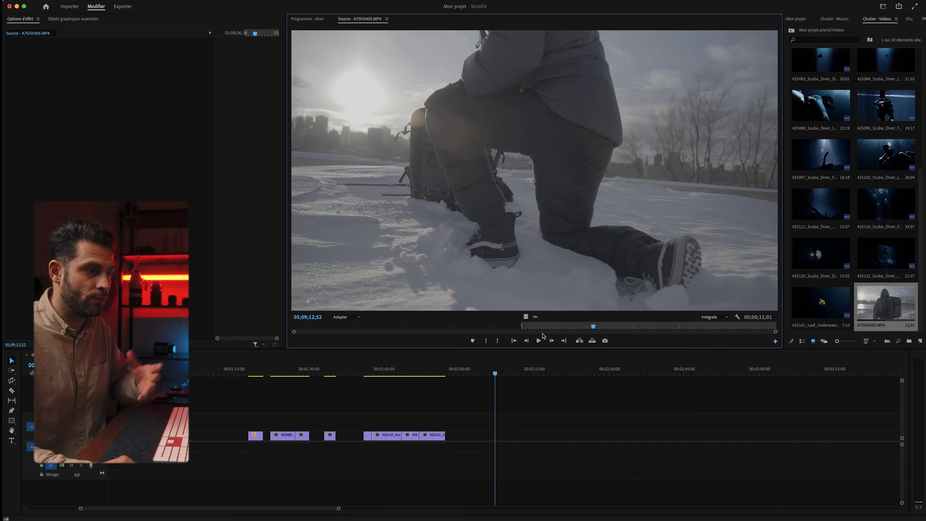
click(497, 340)
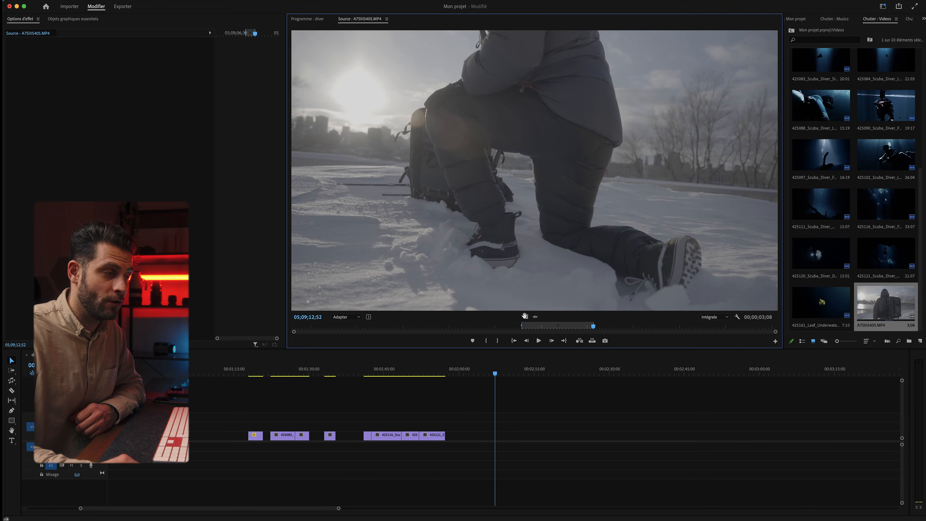
Add the 00;00;03;08 excerpt video-only to V1 near 00:02:07, deleting the stray A1 audio
drag(525, 316, 493, 438)
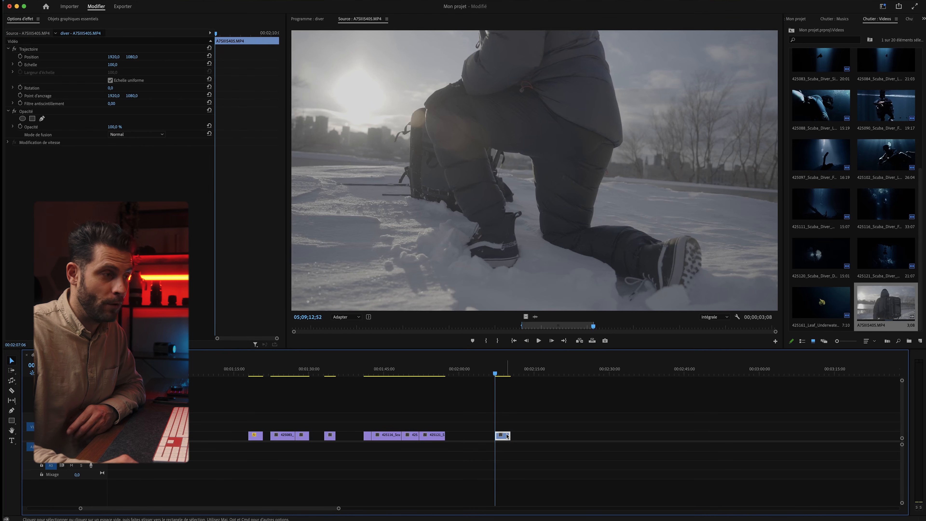
drag(534, 316, 521, 449)
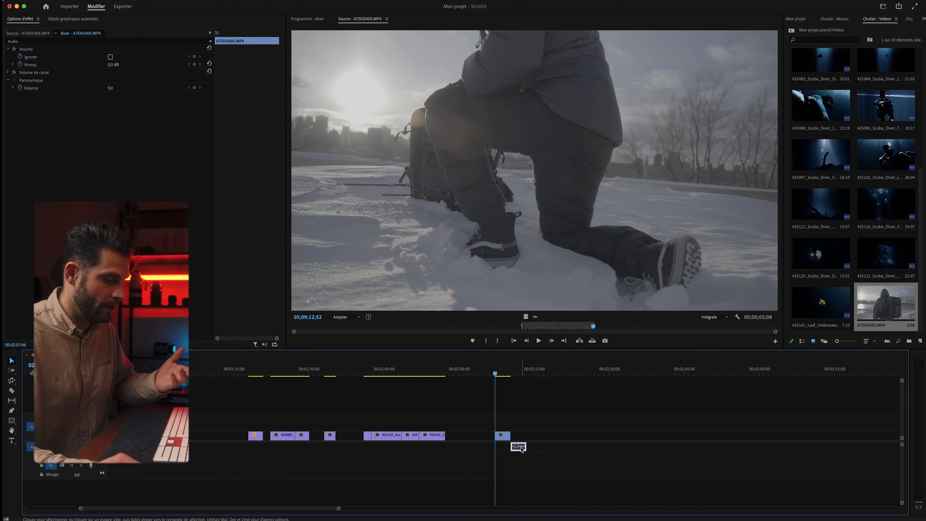
key(Delete)
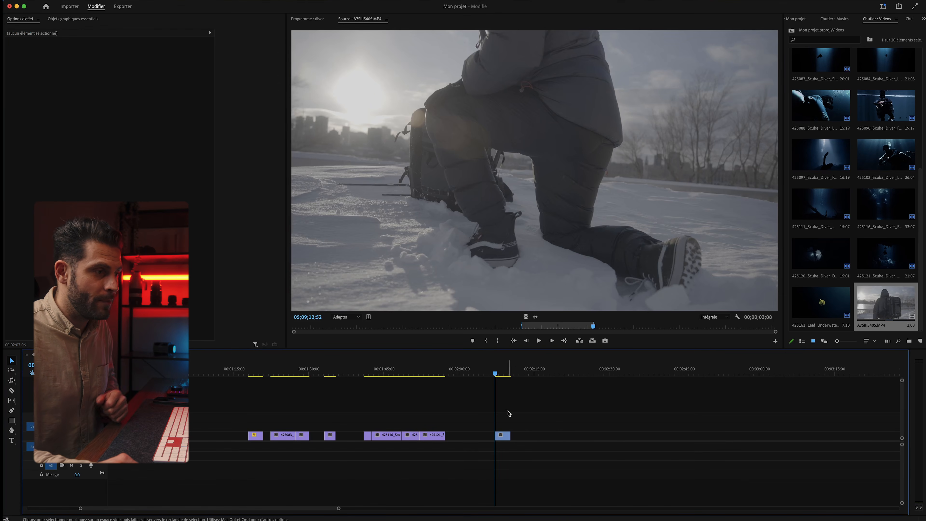
click(502, 437)
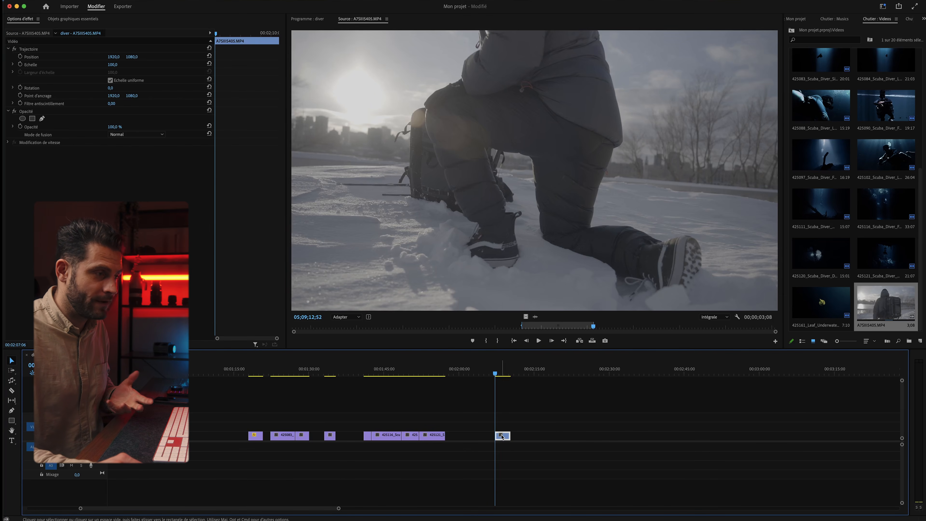
Save, then set the kneeling snow clip to 10% speed, stretching the sequence to 00:02:38:21
click(495, 373)
key(super+s)
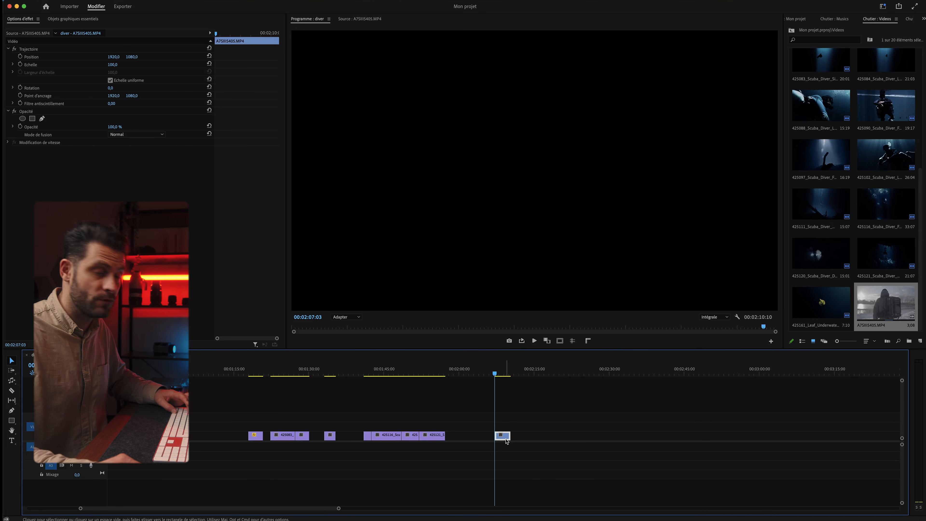
key(super+r)
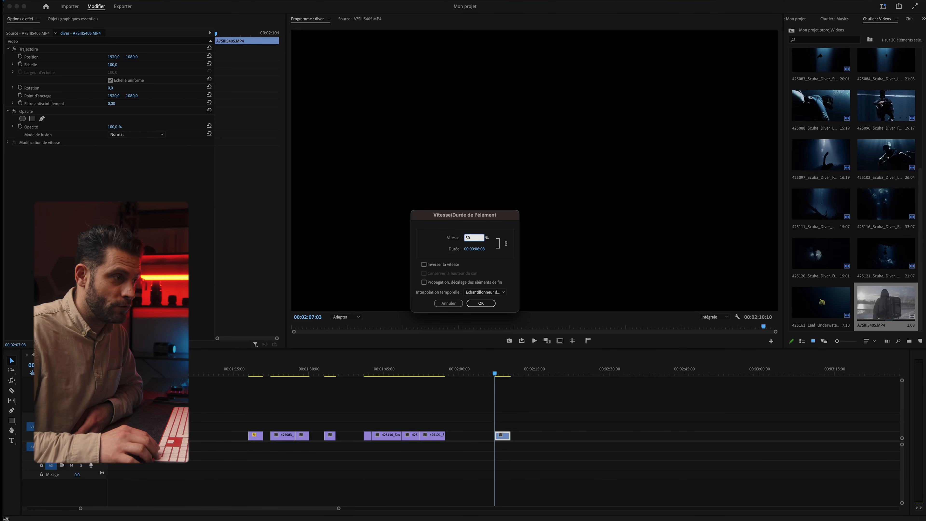
key(Return)
key(space)
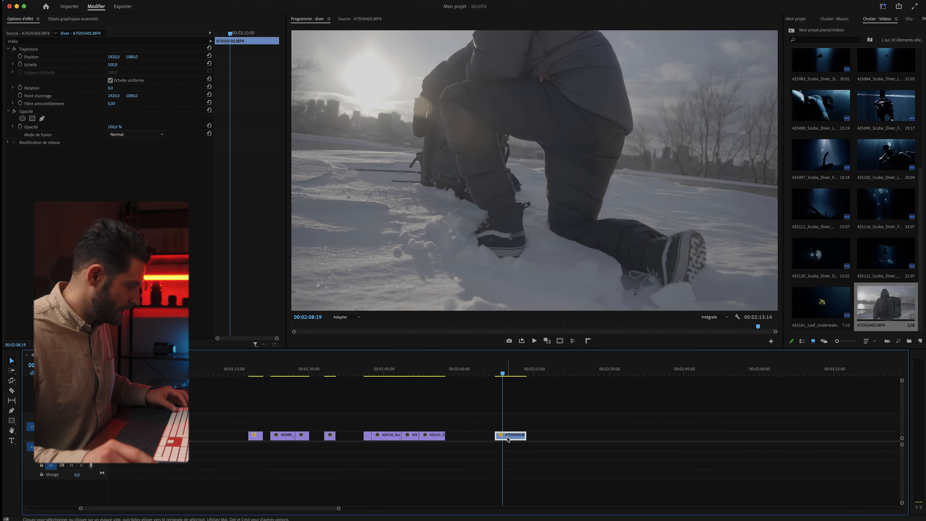
key(super+r)
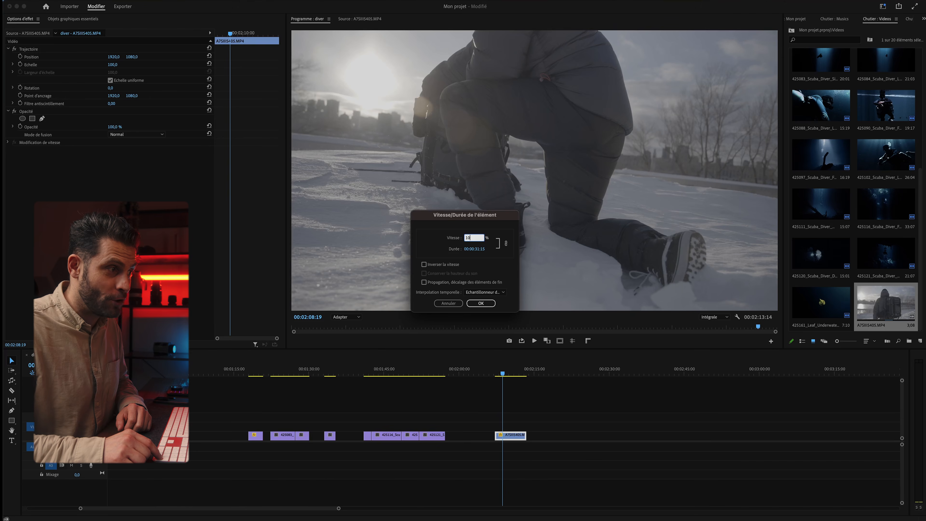
key(Return)
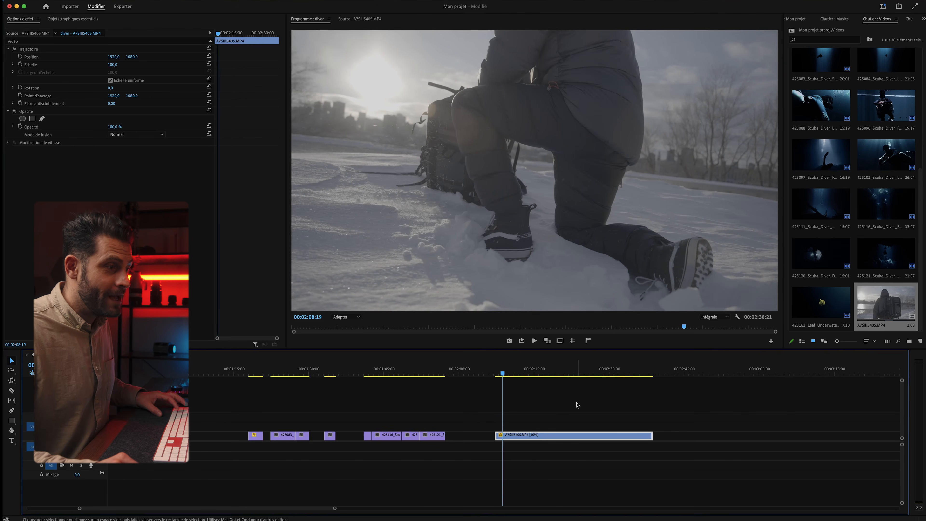
click(520, 379)
key(space)
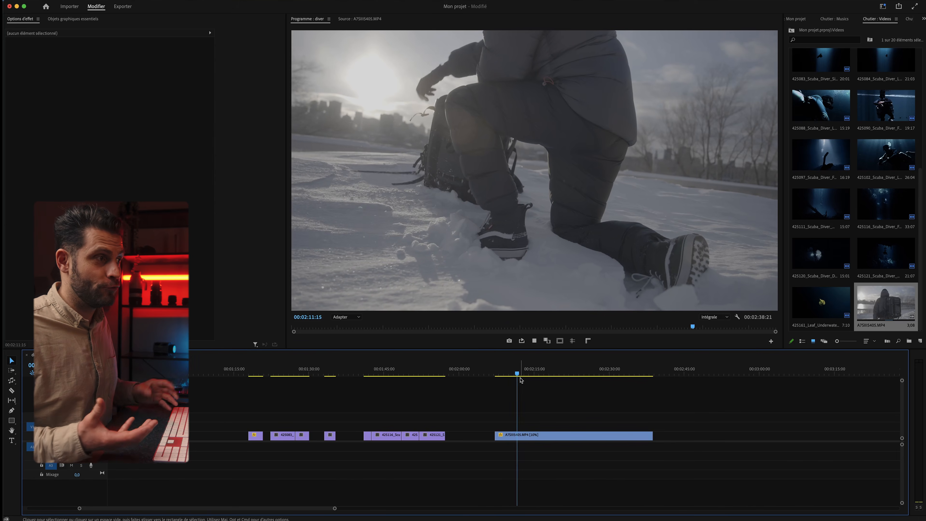
Stop playback of the diver sequence
key(space)
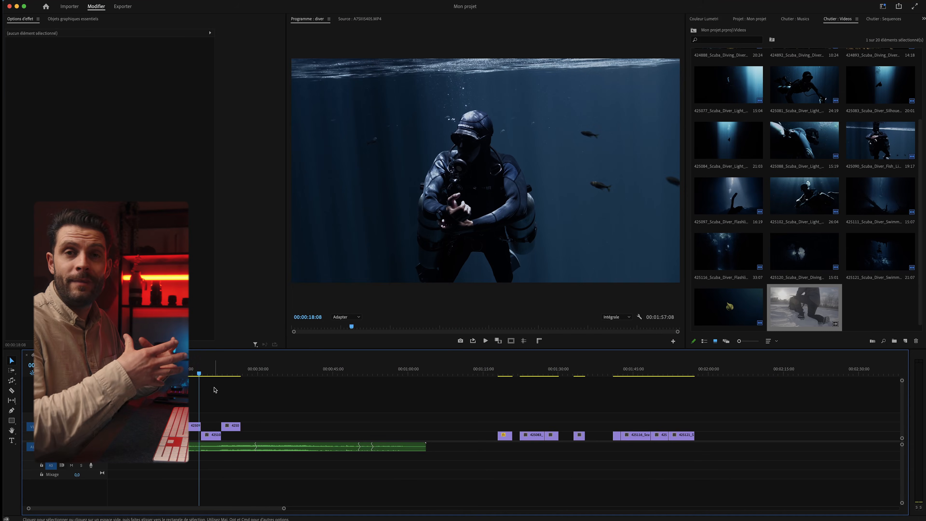
Select diver clip 425102 near 19 seconds and switch to the Musics bin
click(205, 376)
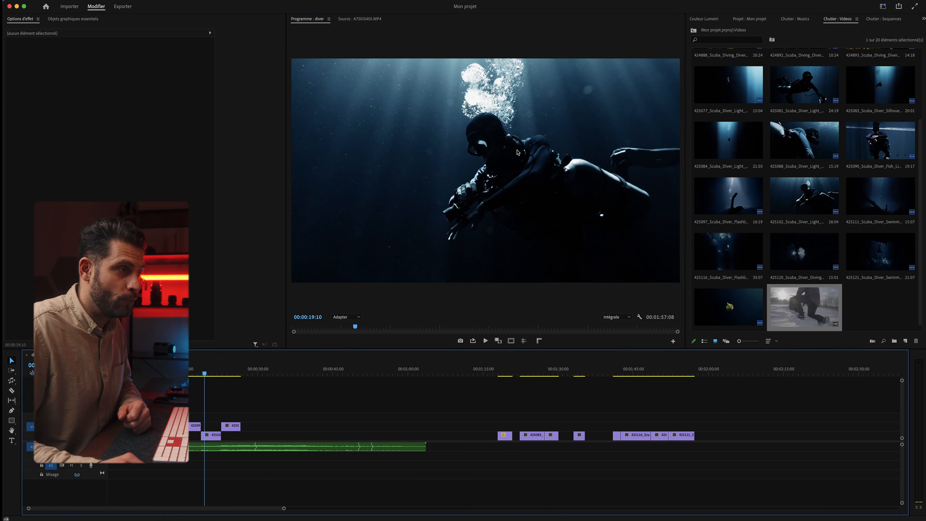
click(215, 436)
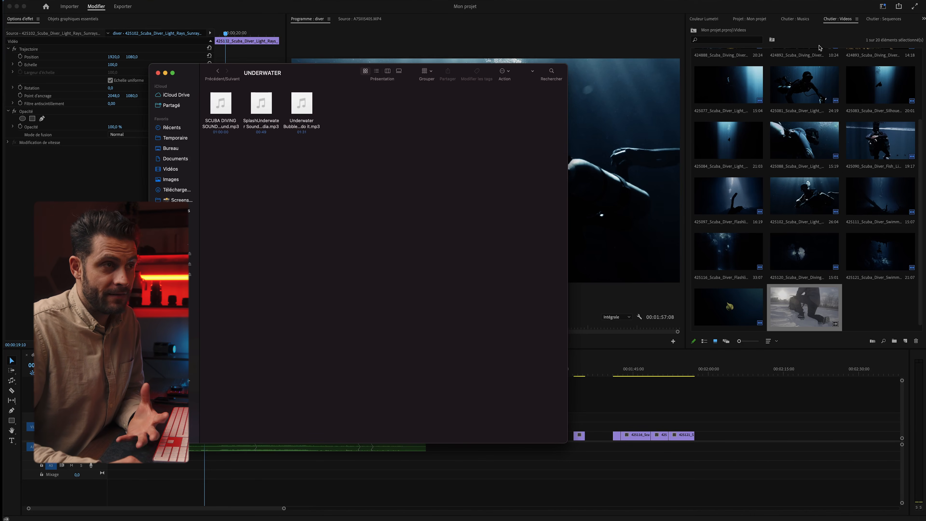
click(798, 19)
click(797, 19)
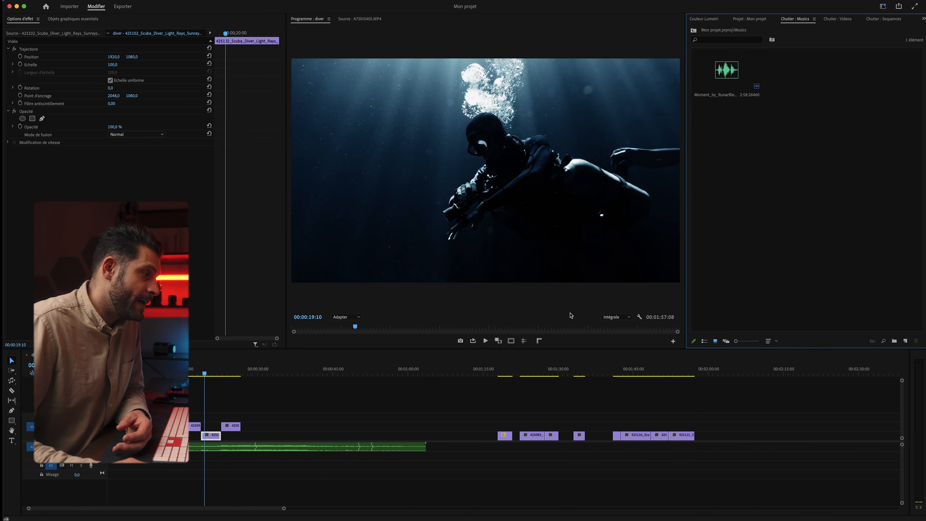
Import the SCUBA DIVING SOUND mp3 from the UNDERWATER folder into the Musics bin
key(ctrl+Up)
click(144, 165)
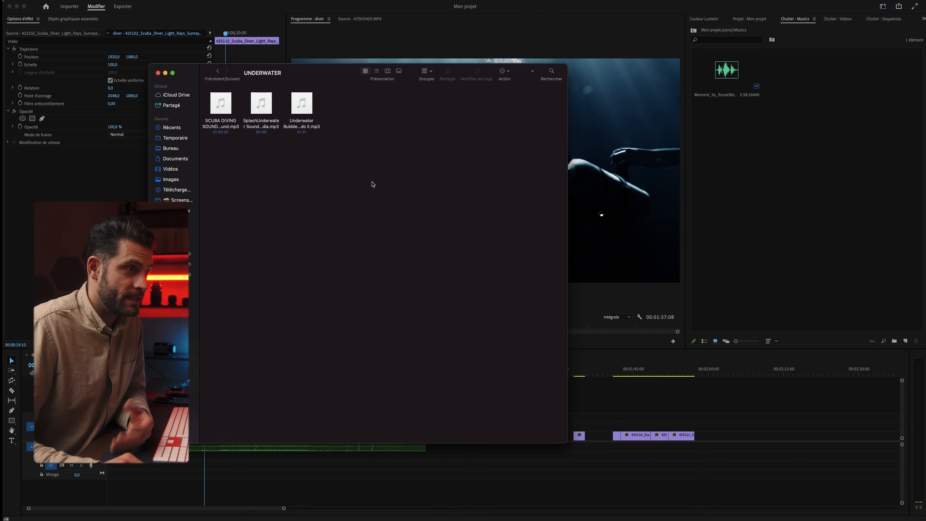
drag(462, 64, 366, 62)
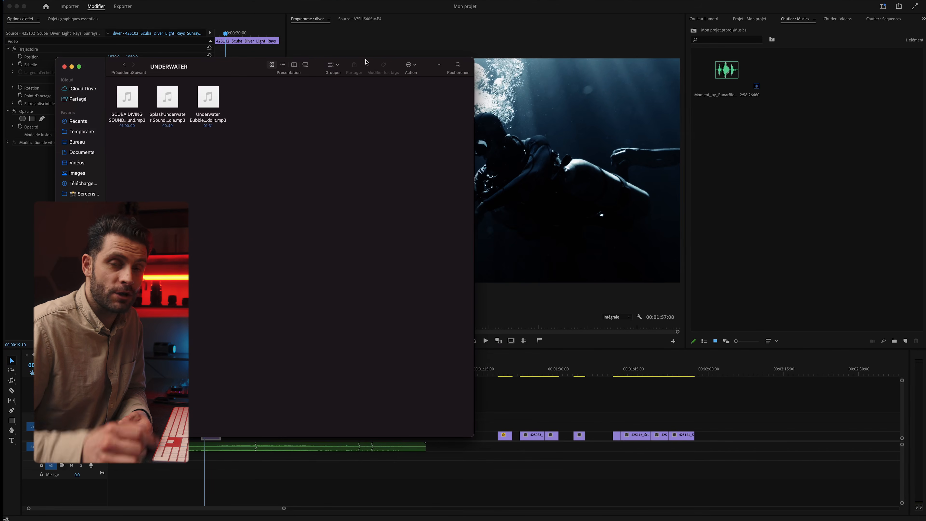
click(123, 106)
drag(124, 102, 804, 149)
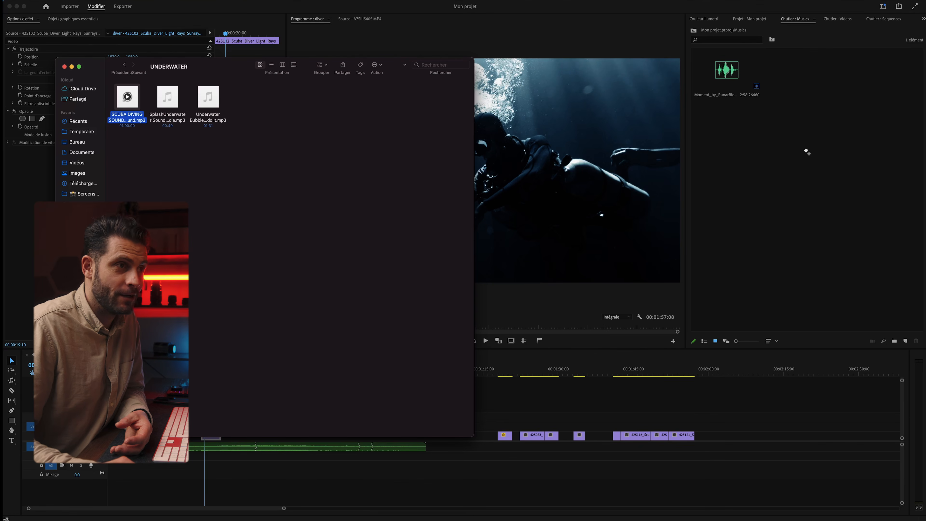
click(808, 152)
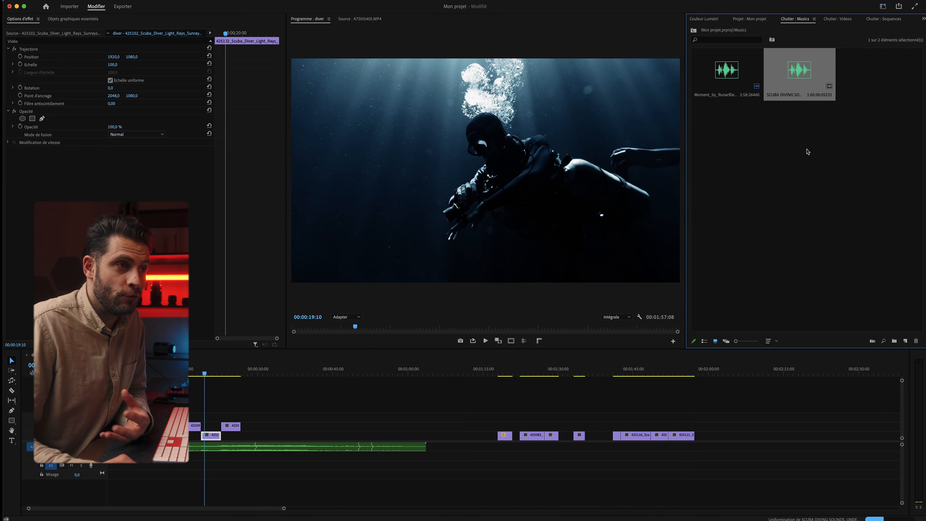
Load the scuba diving sound in the Source Monitor and audition it between one and two minutes
click(808, 152)
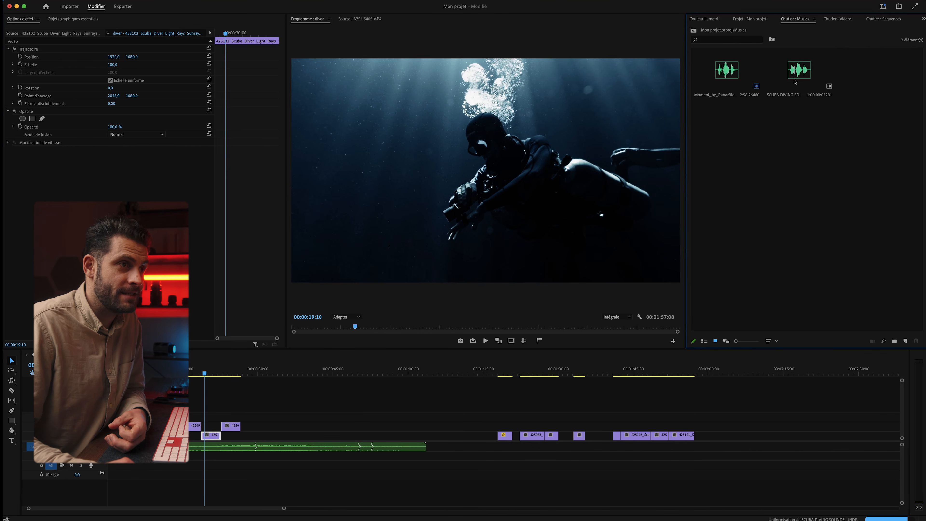
double_click(799, 71)
click(815, 62)
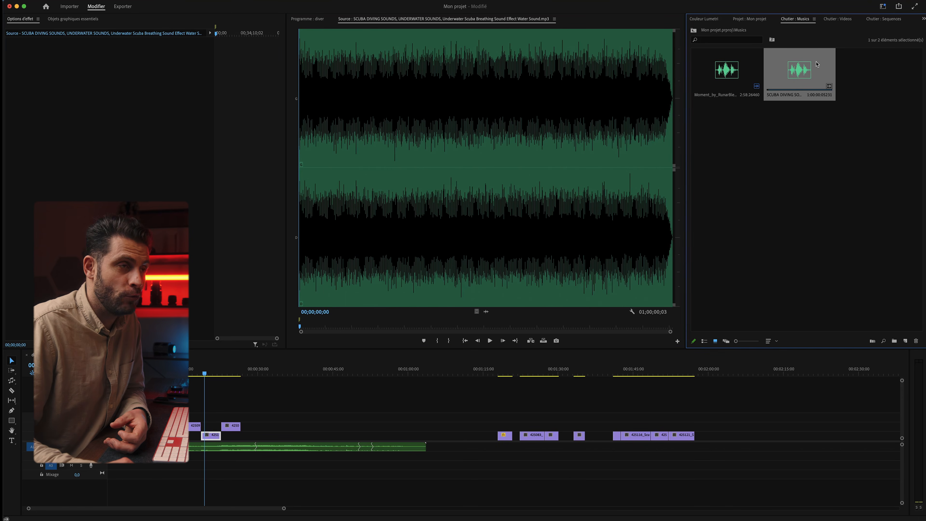
click(306, 84)
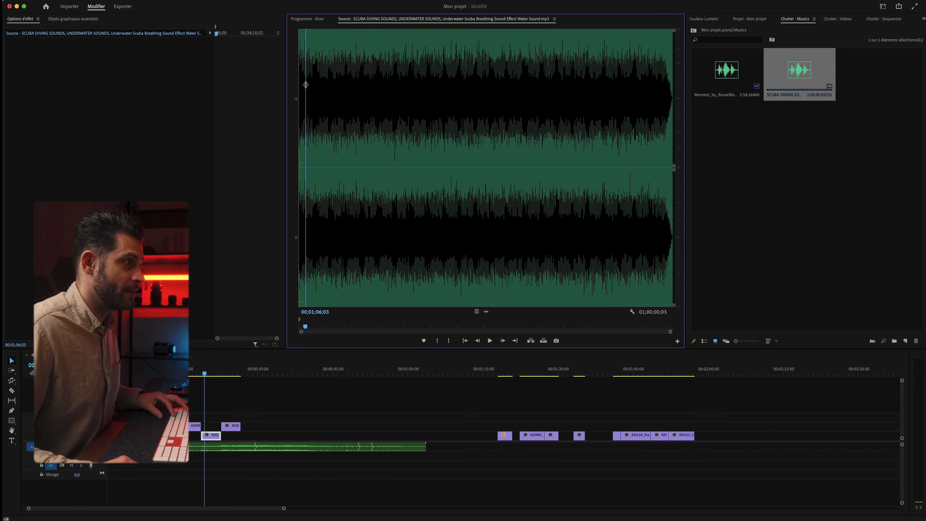
key(space)
click(311, 85)
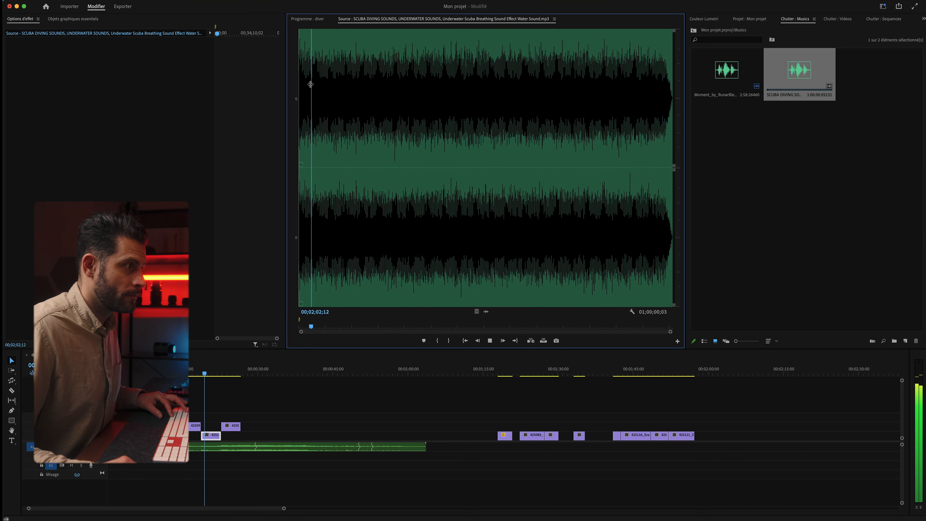
click(310, 85)
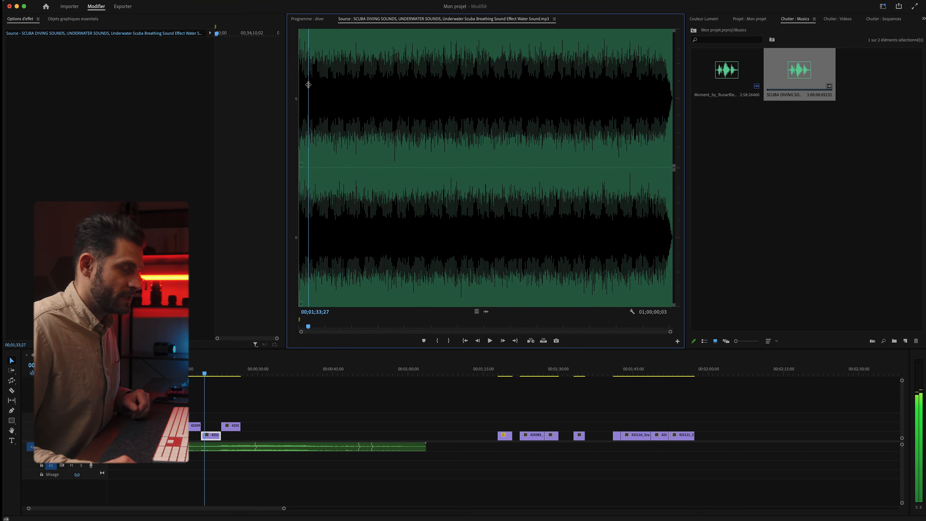
key(space)
Mark an In point near 1:58 and an Out point isolating a 00;00;55;19 excerpt
click(311, 84)
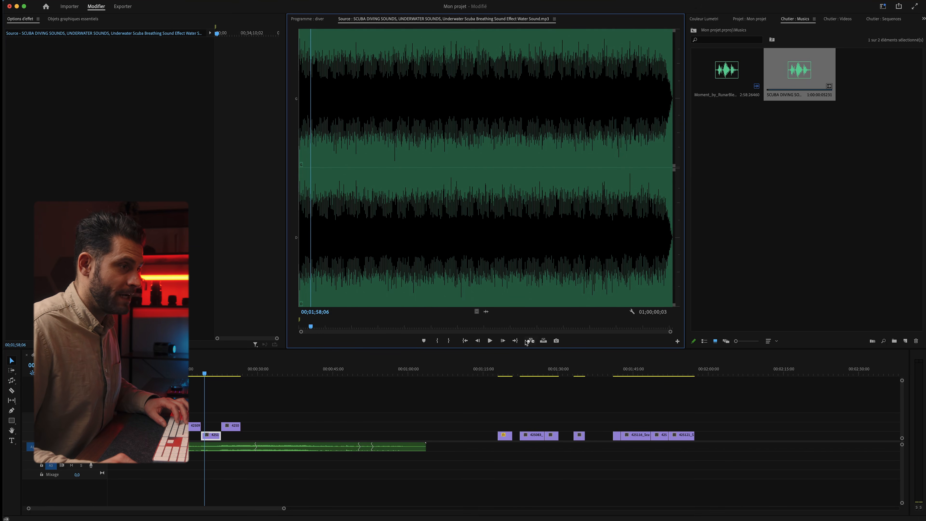
click(437, 341)
click(316, 64)
key(space)
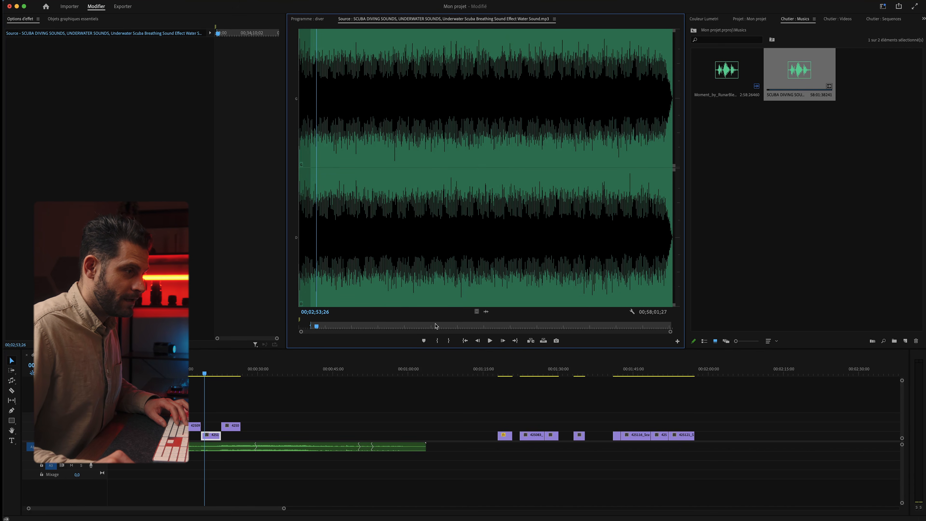
click(450, 343)
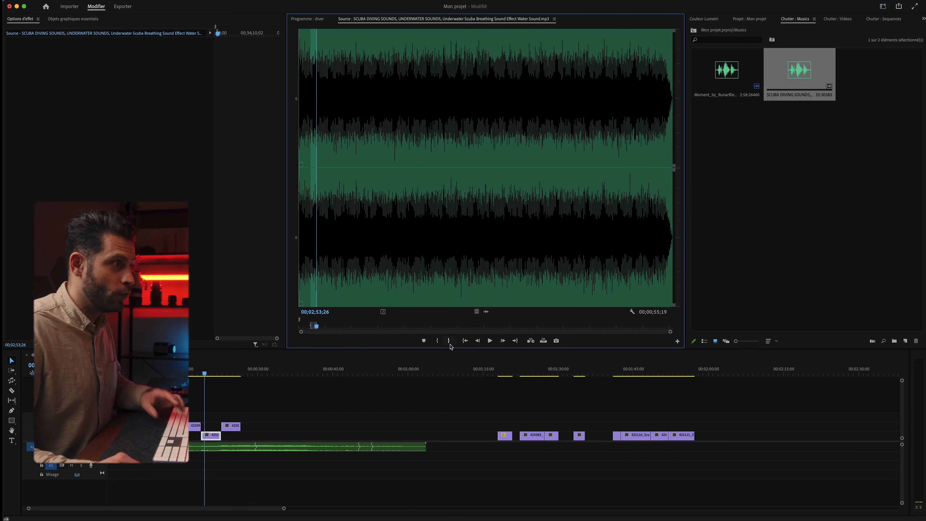
Add the marked breathing sound to the timeline, shorten its end, and preview it
drag(485, 311, 166, 465)
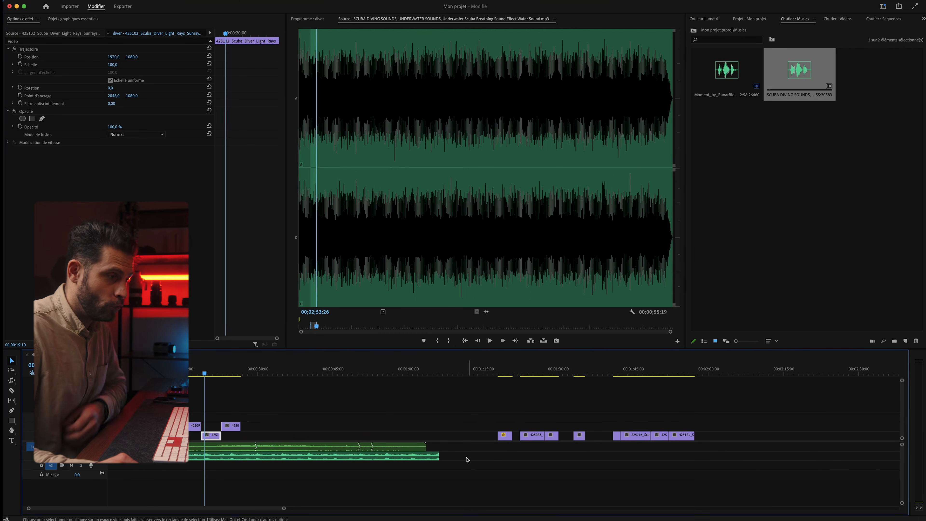
drag(439, 456, 257, 457)
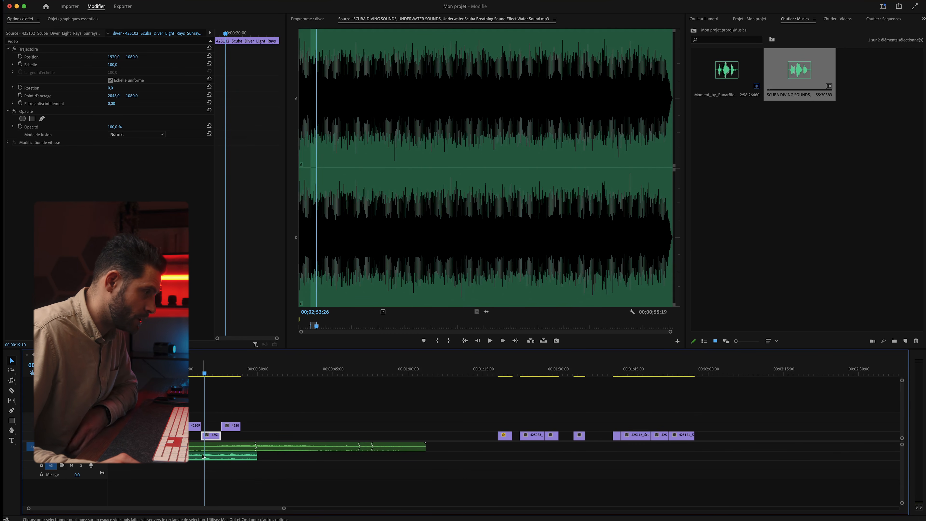
click(211, 460)
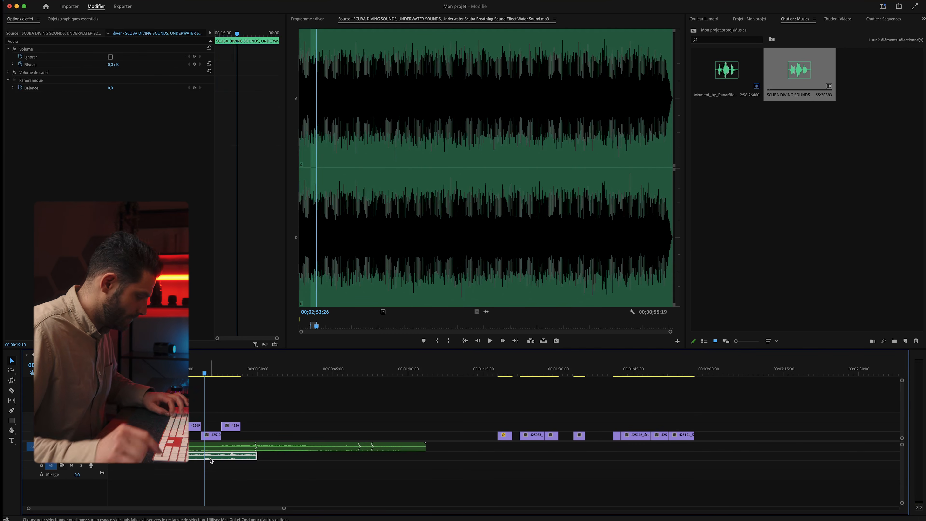
key(space)
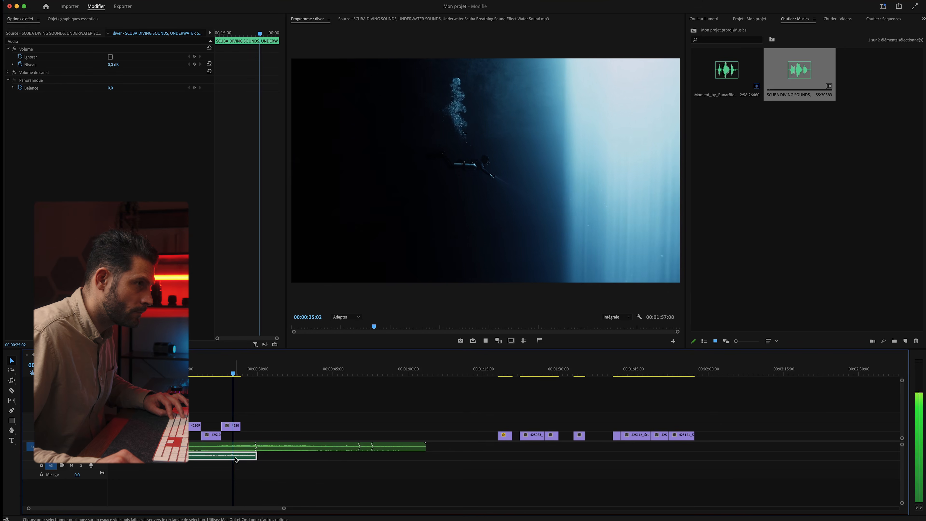
key(space)
Trim the sound clip's head and position it on A2 starting near 00:00:16, previewing the timing
drag(187, 461, 220, 458)
key(Up)
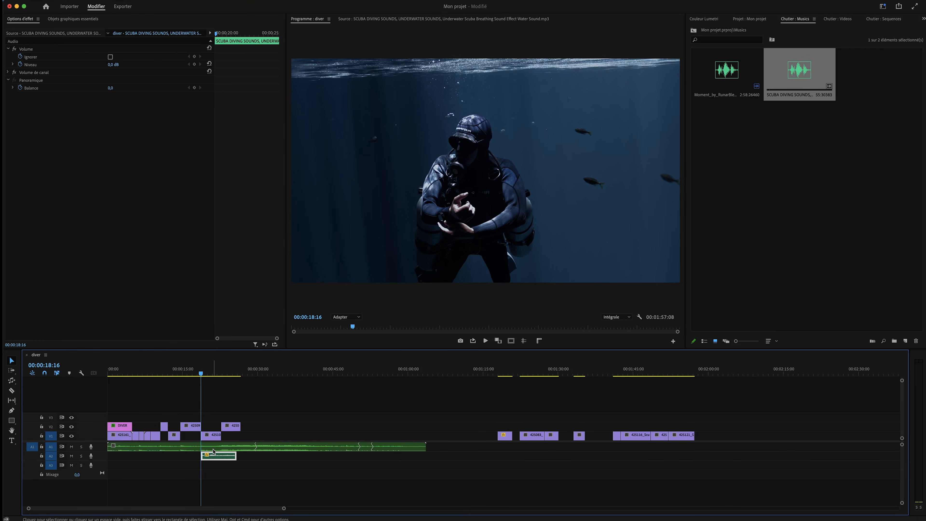
key(space)
key(space)
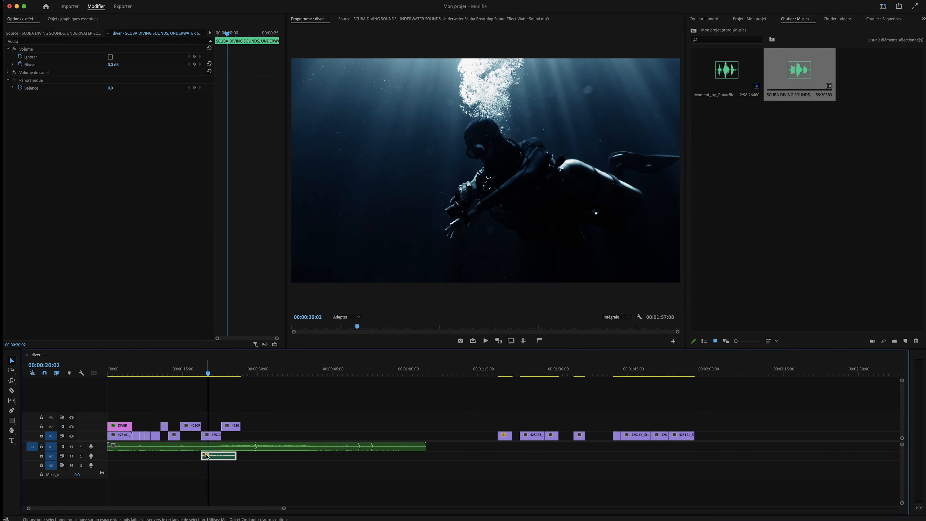
mouse_move(200, 454)
mouse_down()
mouse_move(191, 454)
mouse_move(215, 457)
mouse_up()
key(space)
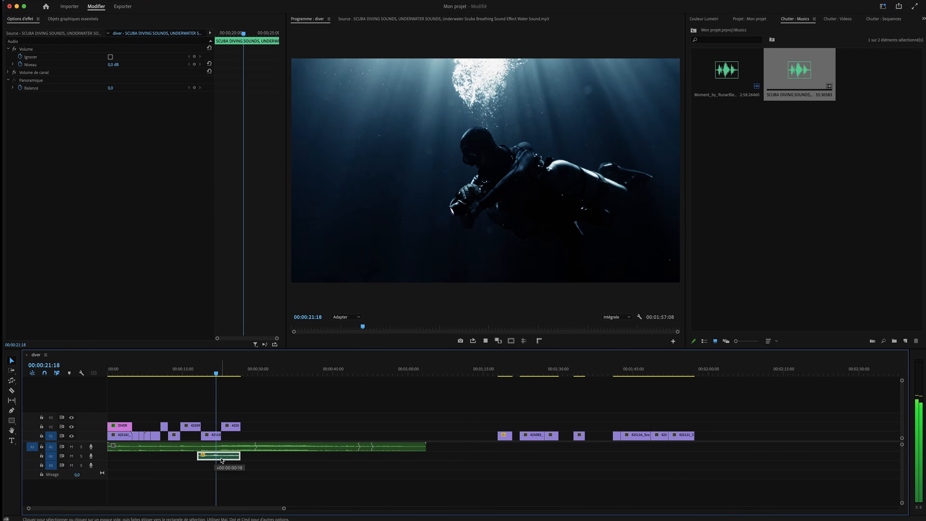
key(space)
drag(222, 460, 203, 460)
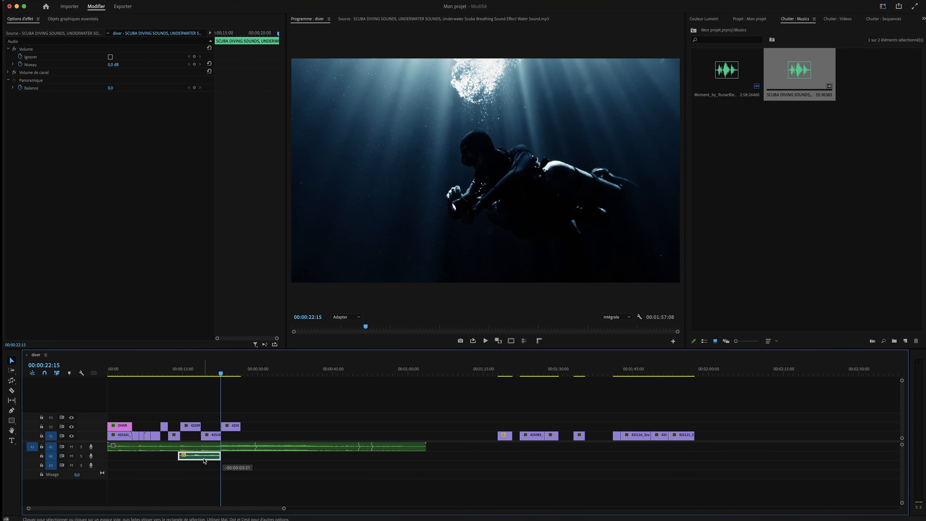
click(191, 369)
key(space)
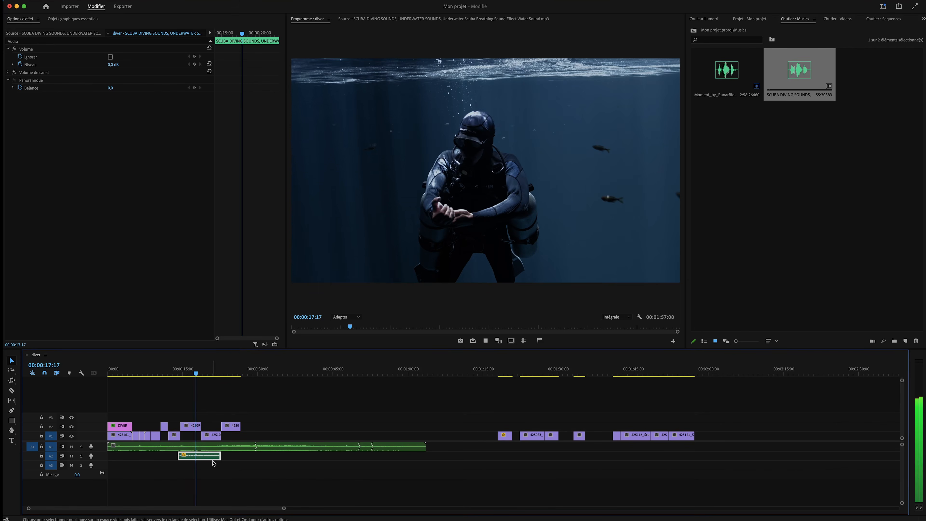
key(space)
key(space)
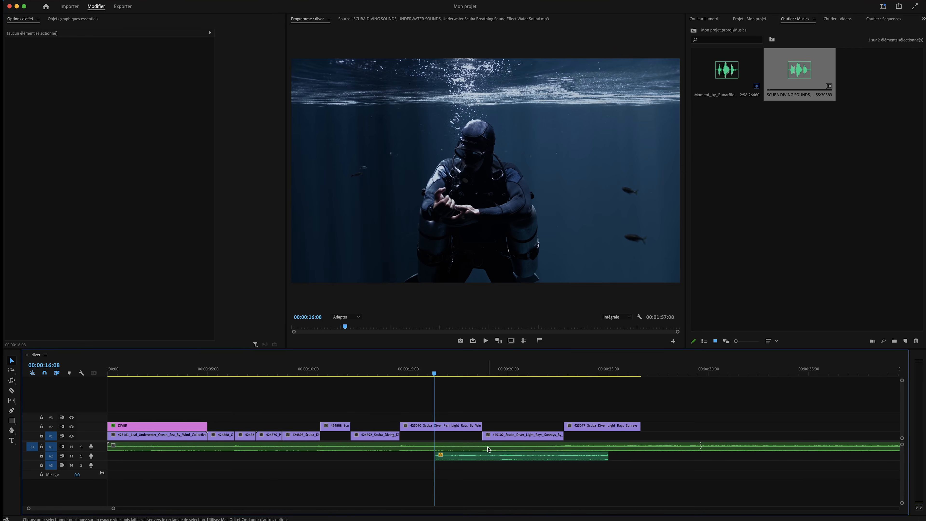
Slide the A2 breathing sound earlier and trim its head so it starts around 17 seconds
key(space)
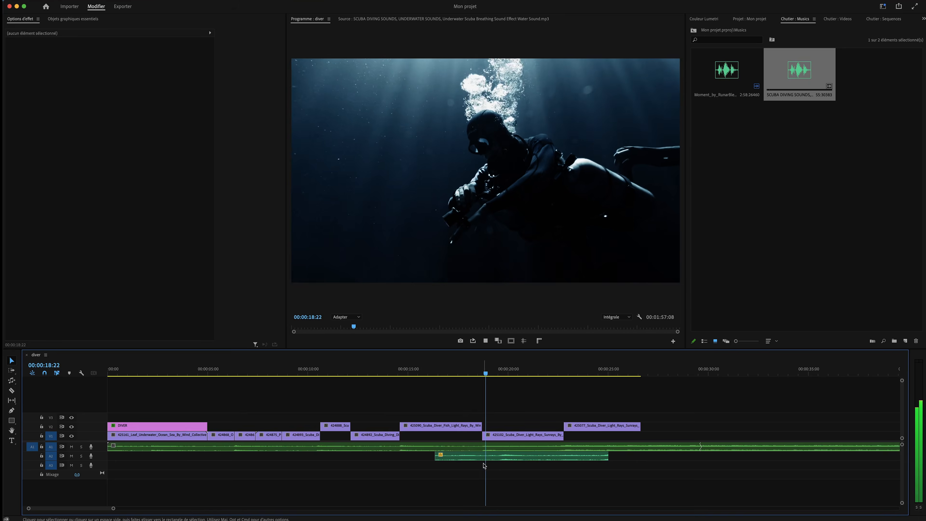
drag(509, 459, 498, 459)
drag(427, 459, 475, 459)
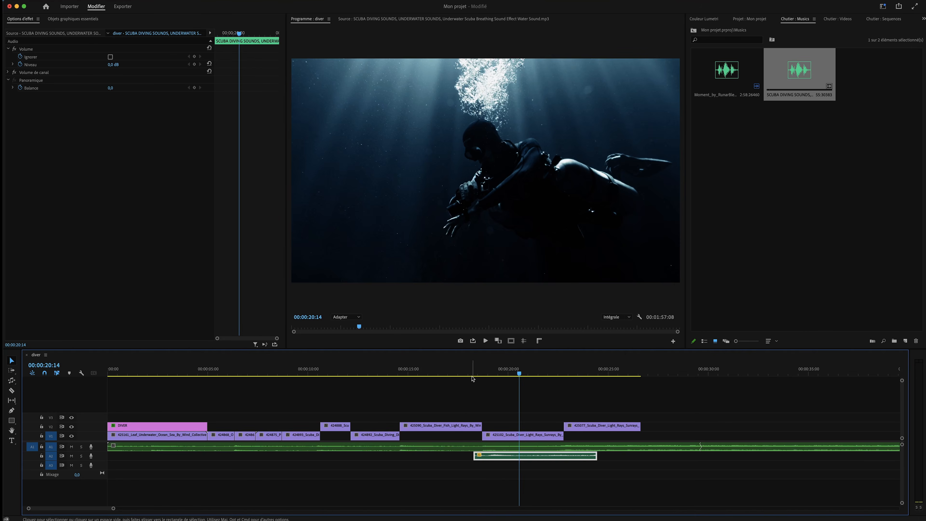
click(457, 368)
key(space)
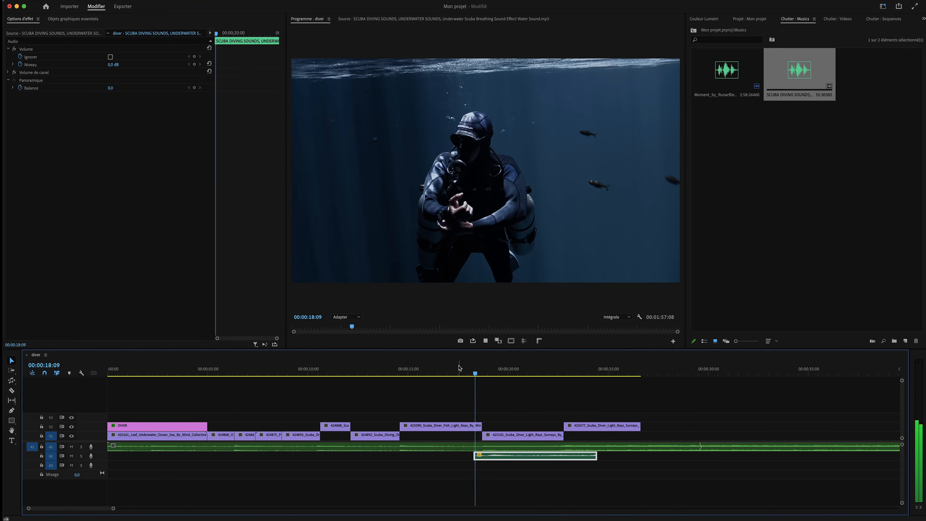
key(space)
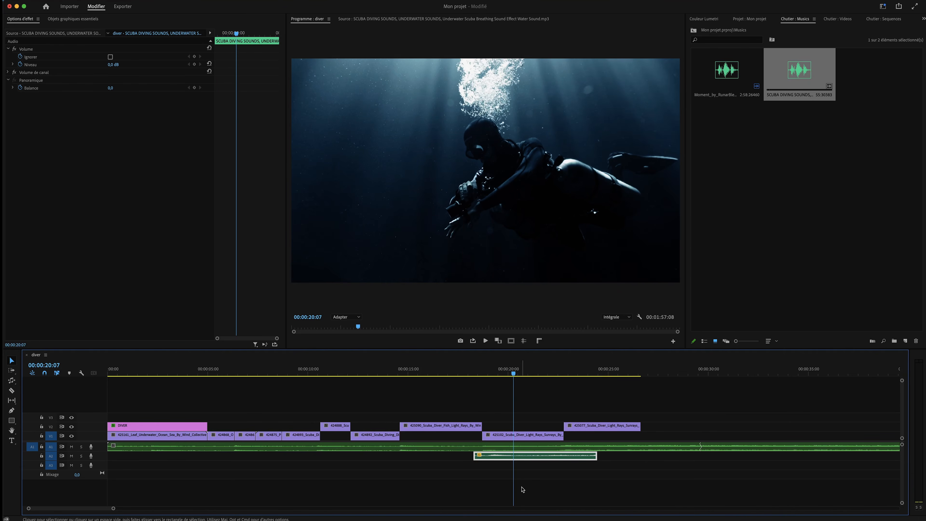
drag(496, 456, 487, 458)
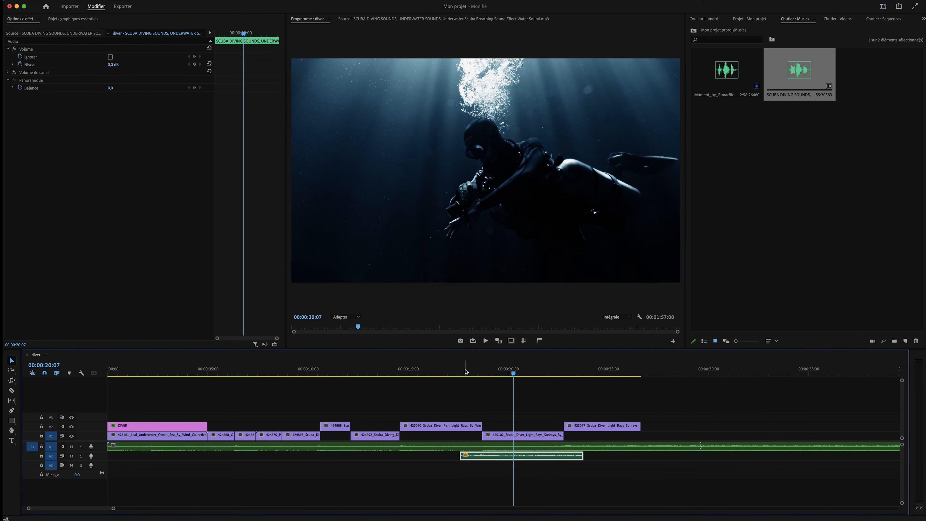
click(465, 371)
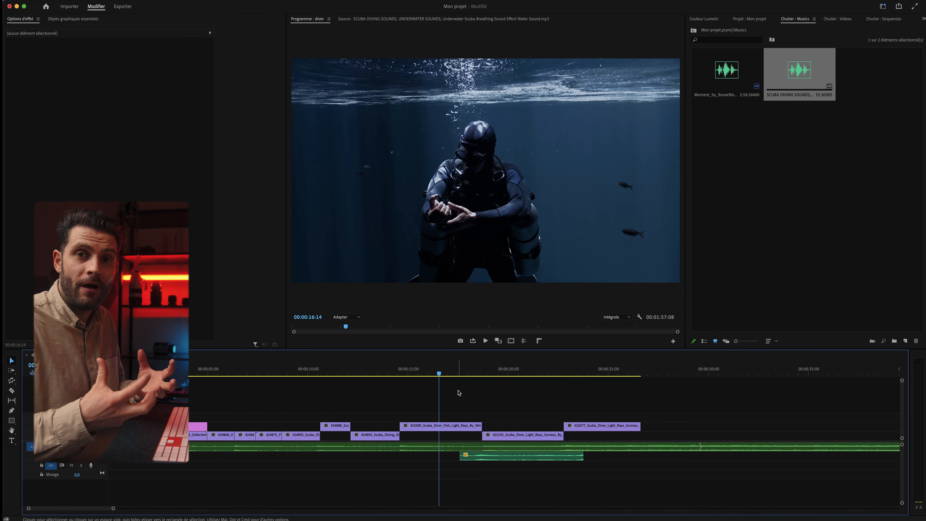
Replay the breathing sound, scrub back to 17:04, and save the 'Mon projet' project
key(space)
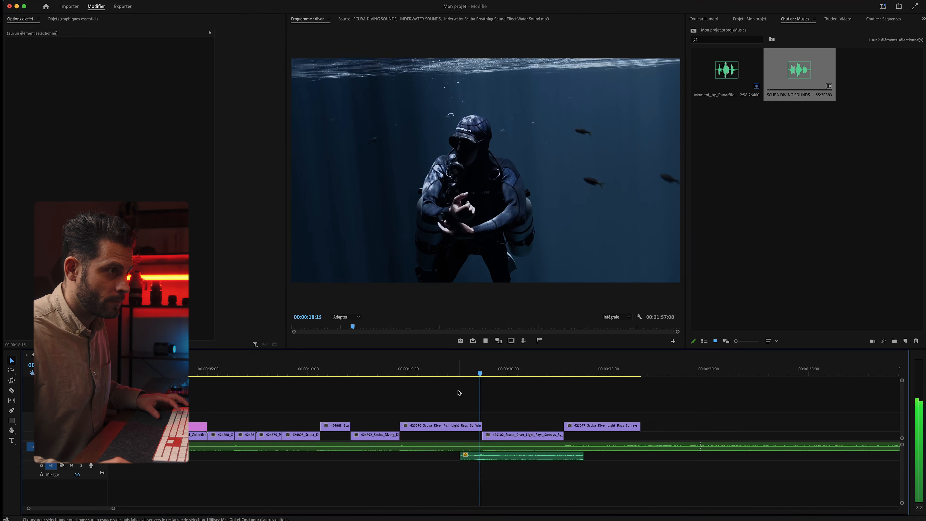
key(space)
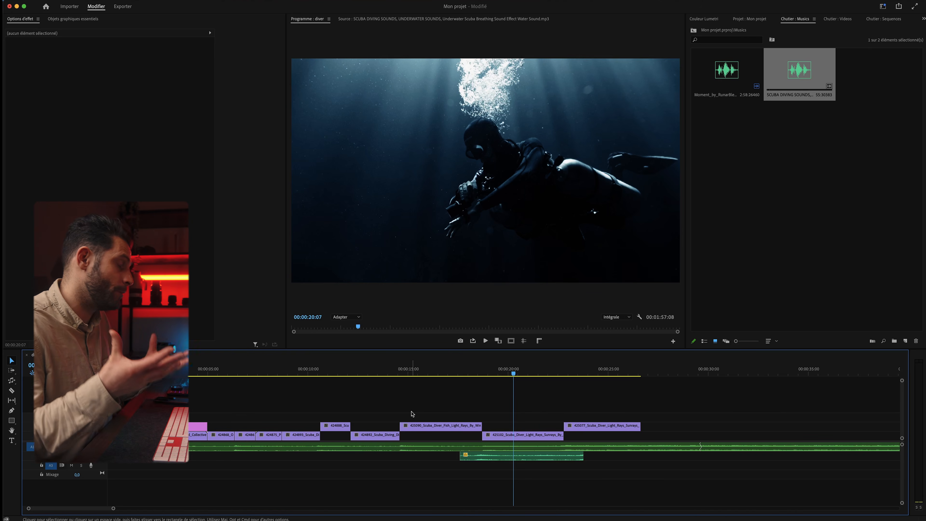
drag(423, 372, 451, 375)
key(super+s)
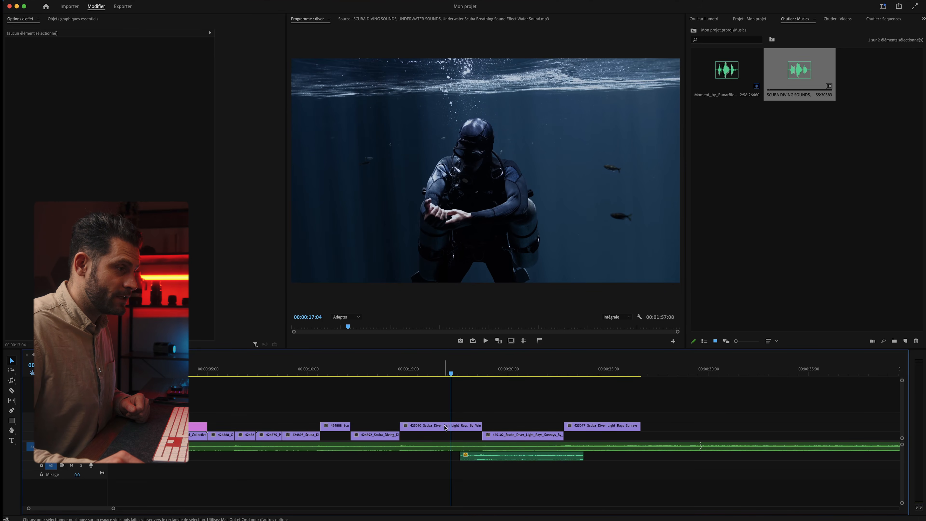
Select the diver clip 425090 and show the Lumetri Color panel from the Window menu
click(444, 428)
click(80, 184)
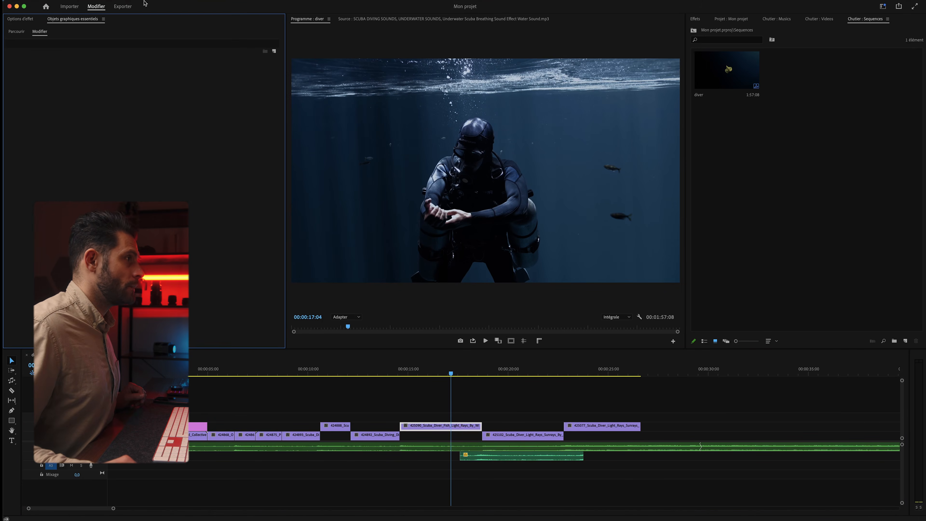
mouse_move(238, 3)
click(271, 3)
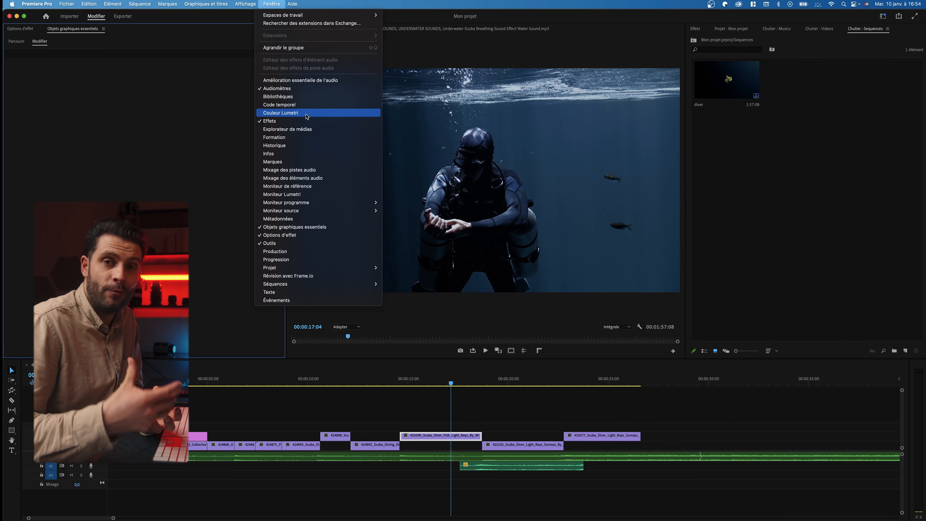
click(306, 117)
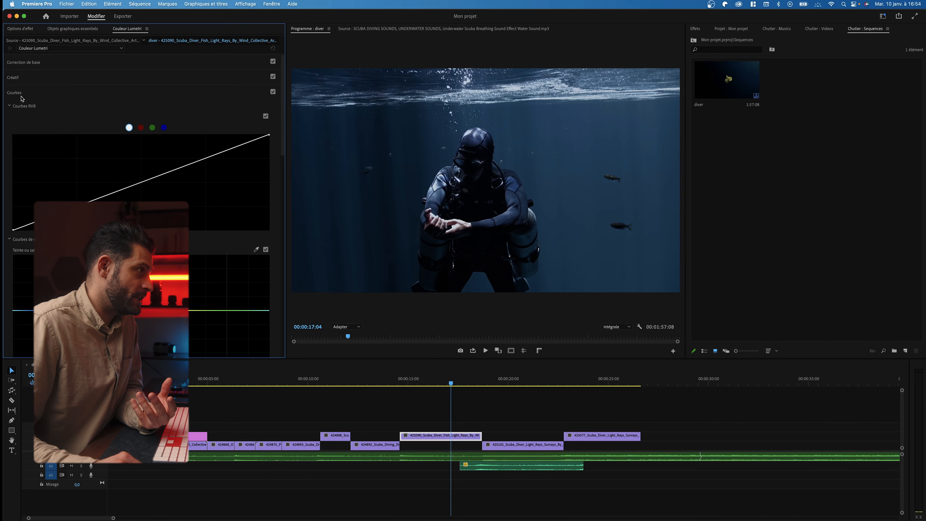
Move the Lumetri tab after Essential Graphics, enlarge the program preview, and expand Basic Correction
click(21, 96)
drag(122, 29, 144, 34)
drag(78, 32, 137, 32)
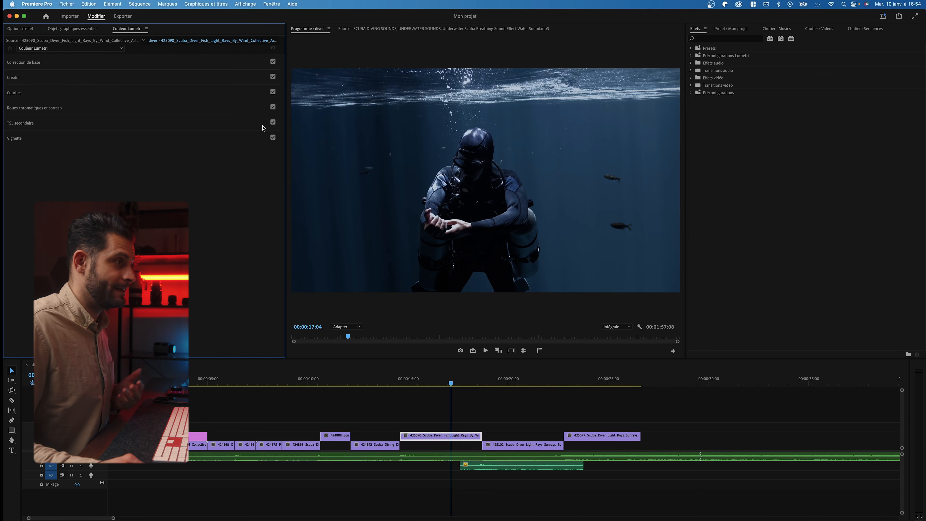
drag(285, 148, 193, 153)
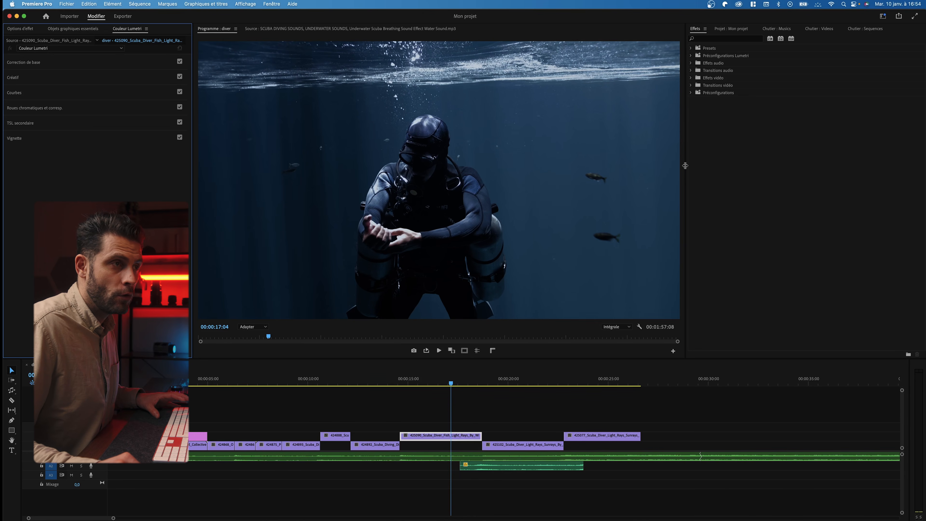
drag(685, 166, 798, 166)
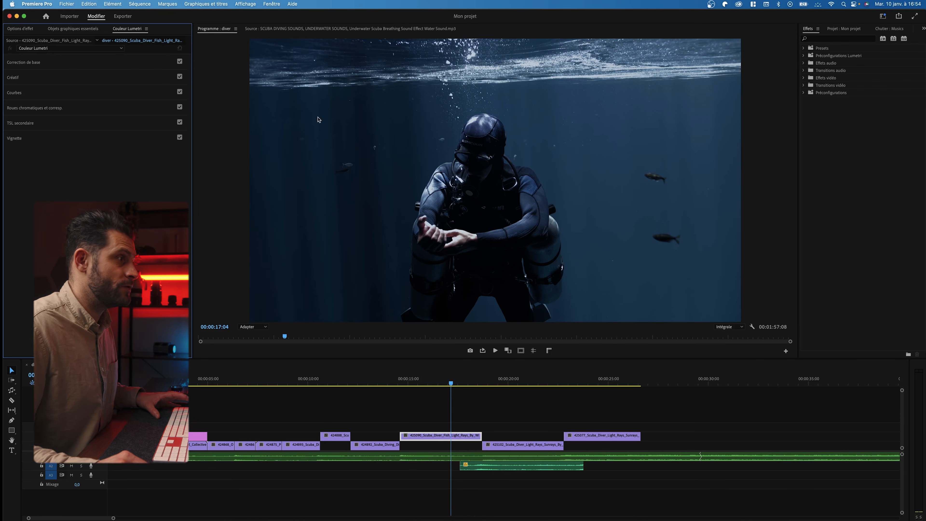
drag(193, 174, 220, 174)
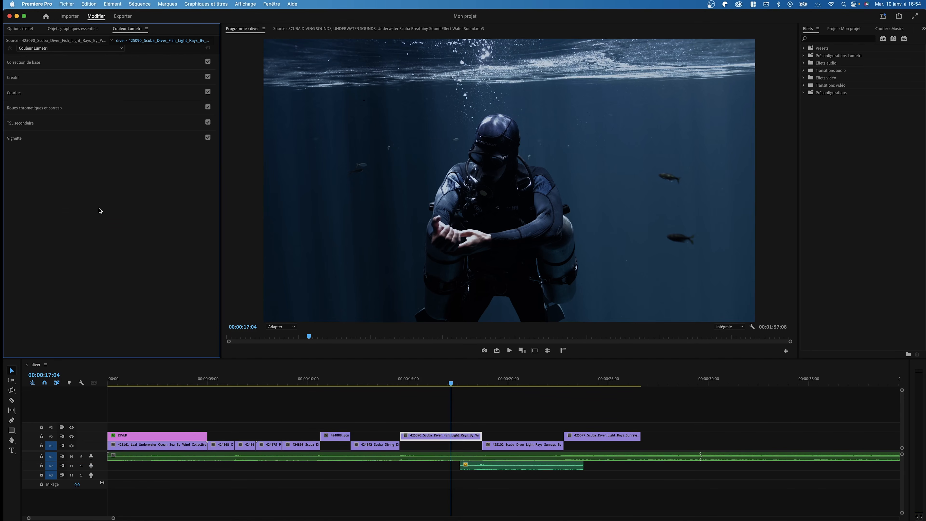
click(27, 66)
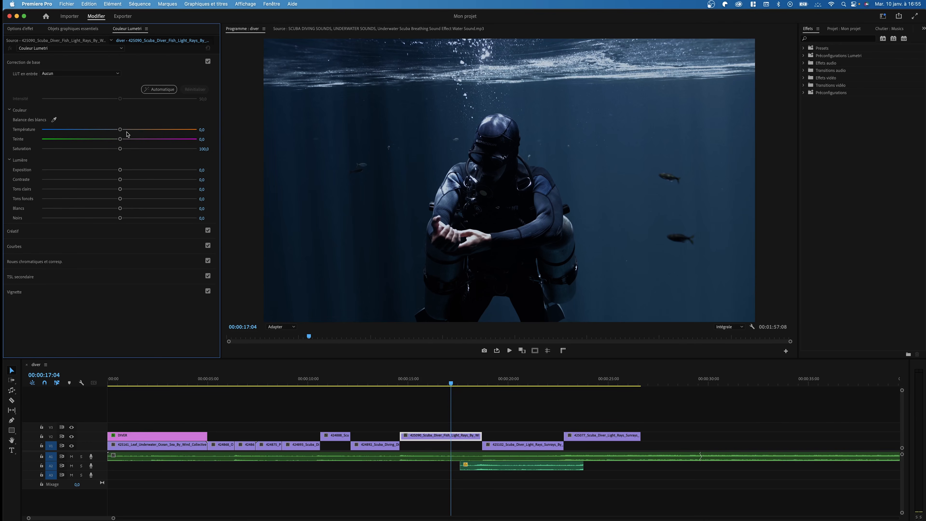
Warm the temperature, reset tint to 0, set saturation to 200 and exposure to 1.1
drag(120, 130, 138, 142)
drag(122, 141, 197, 136)
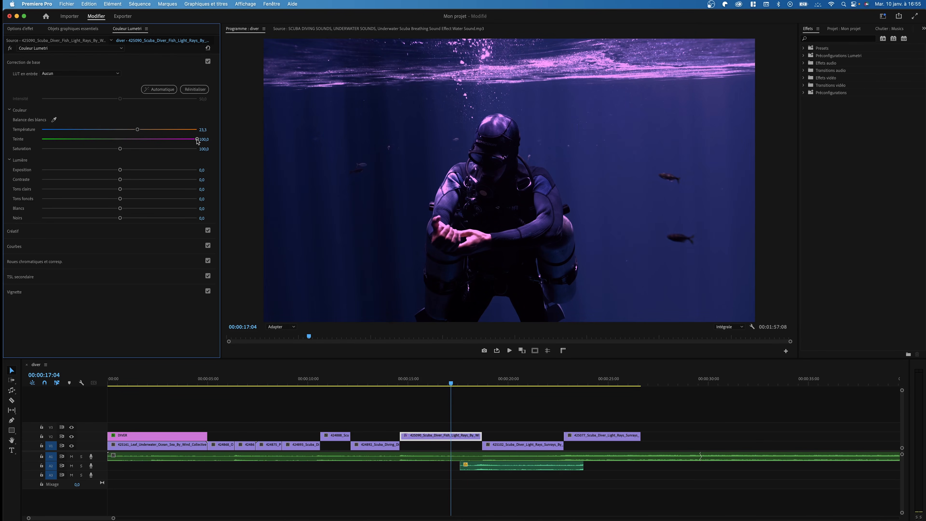
double_click(198, 141)
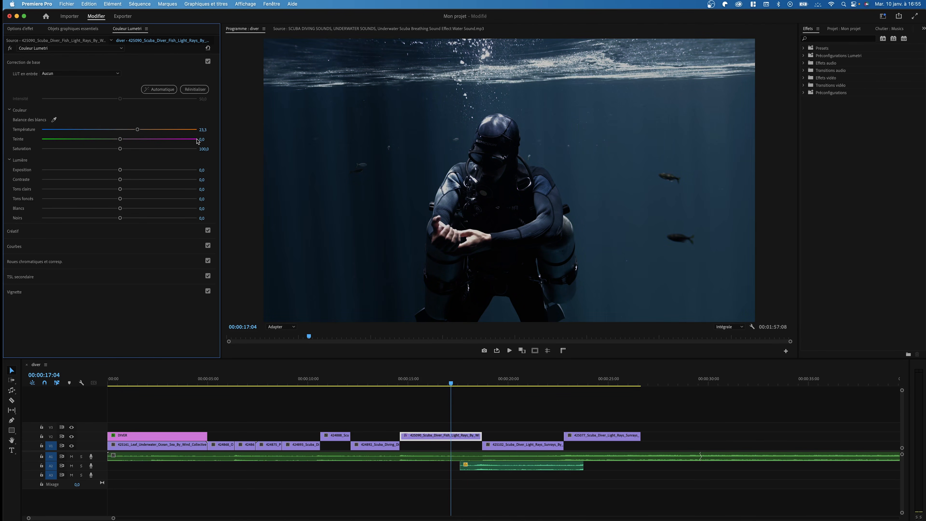
drag(121, 151, 6, 155)
drag(122, 173, 119, 198)
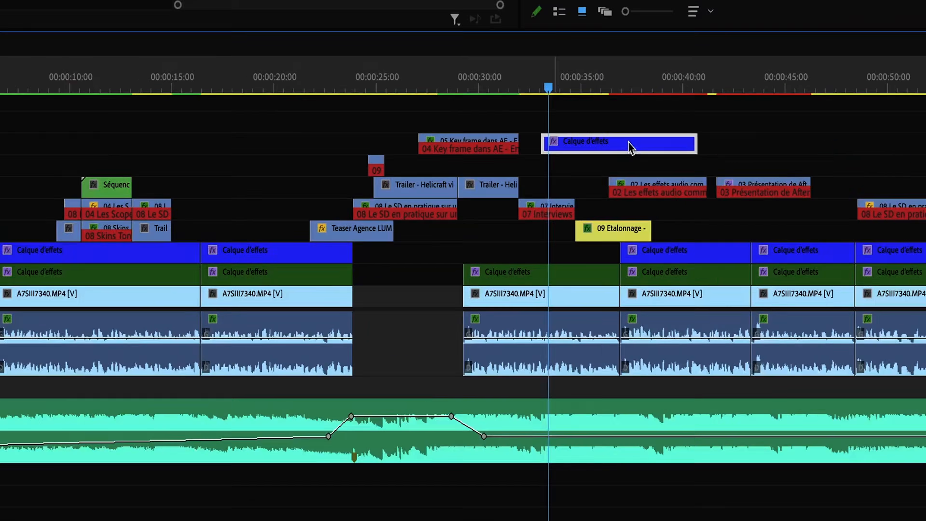
Settle the diver clip at temperature 23.3, exposure 1.0, contrast 12.5, highlights -0.9, saturation 100
drag(631, 148, 556, 270)
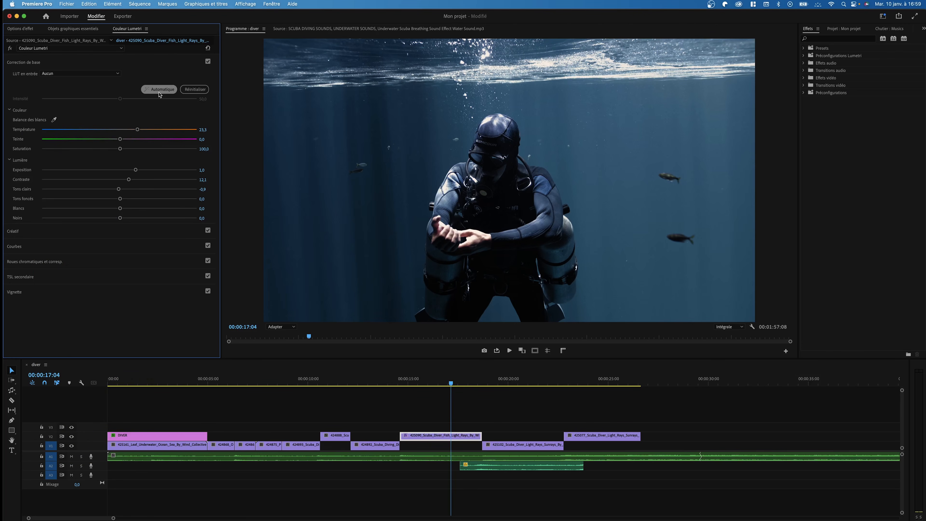
Auto-correct the diver clip's Basic Correction, nudge exposure up slightly, then deselect the clip
click(159, 90)
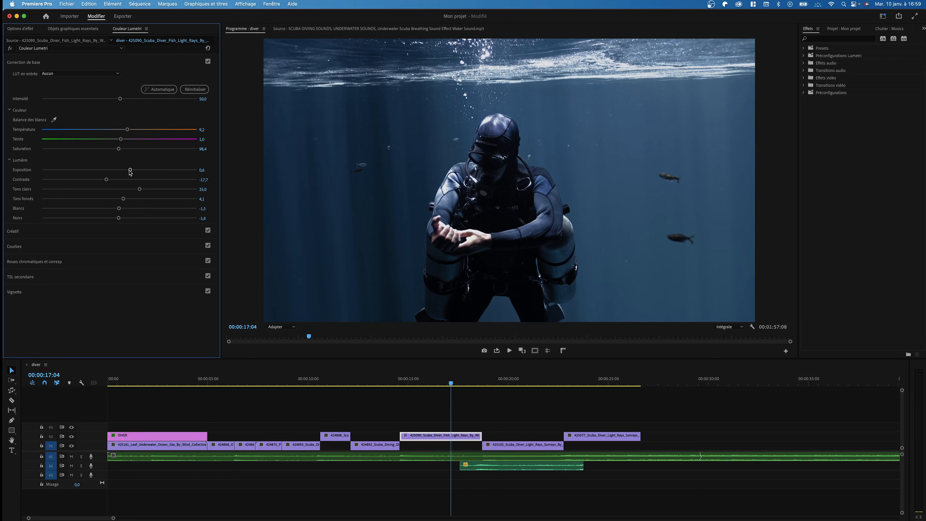
drag(130, 170, 145, 176)
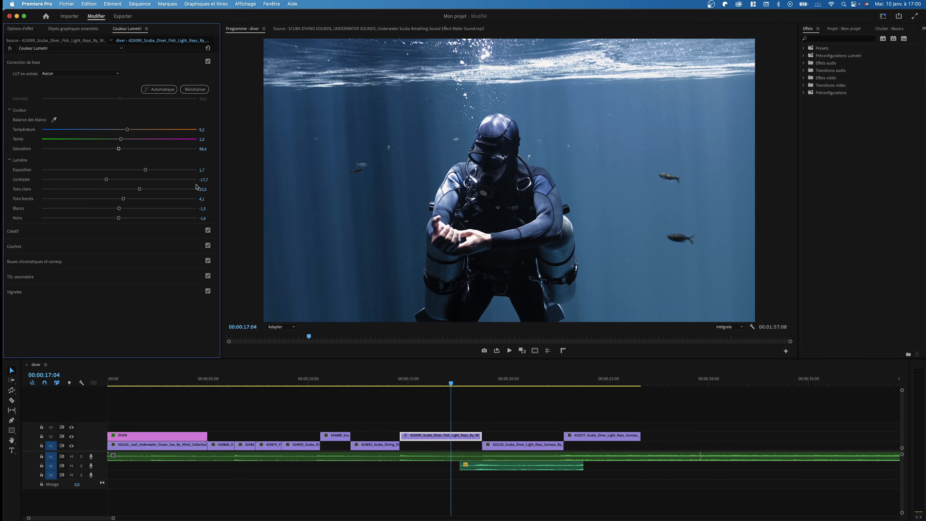
click(499, 416)
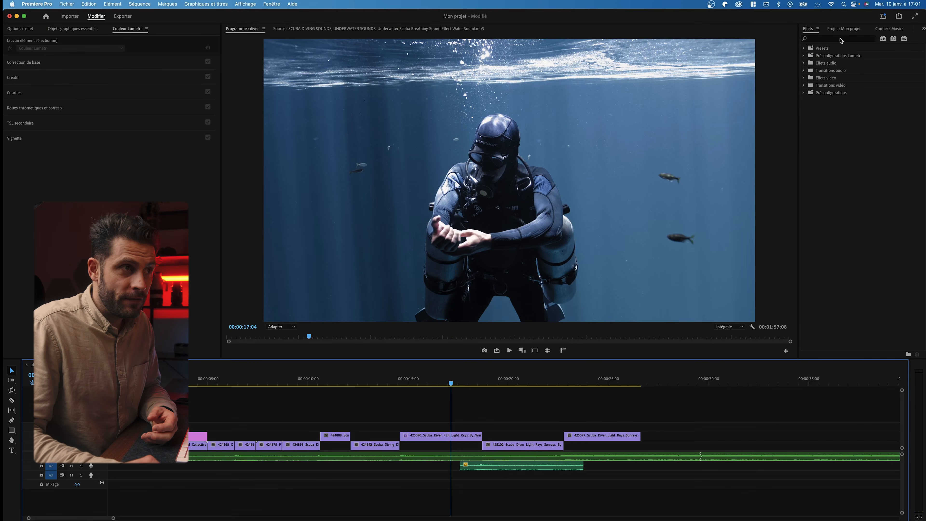
Create a new 3840×2160 adjustment layer in the Project panel
click(857, 29)
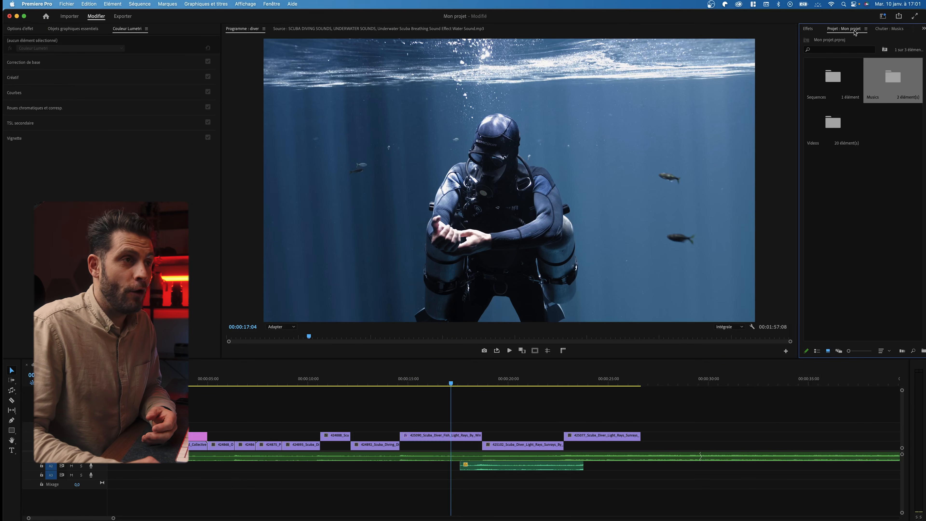
click(868, 189)
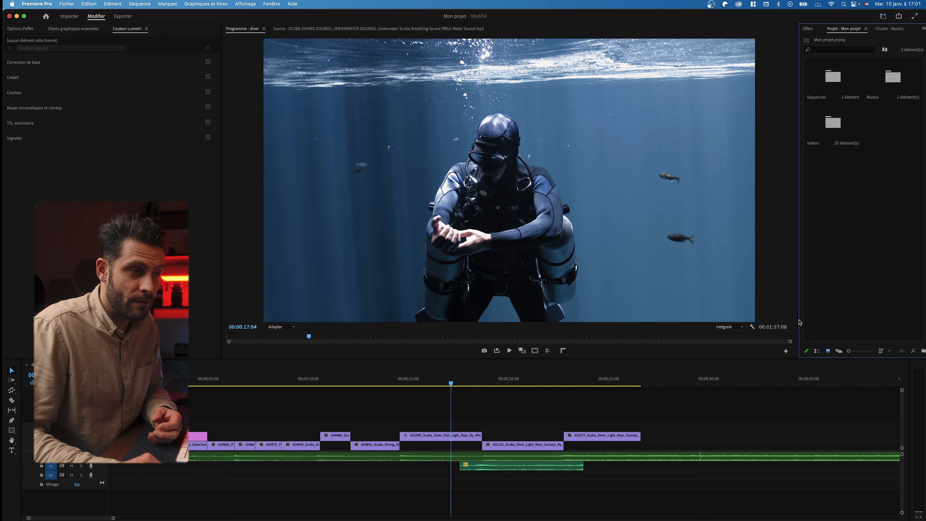
drag(799, 321, 708, 320)
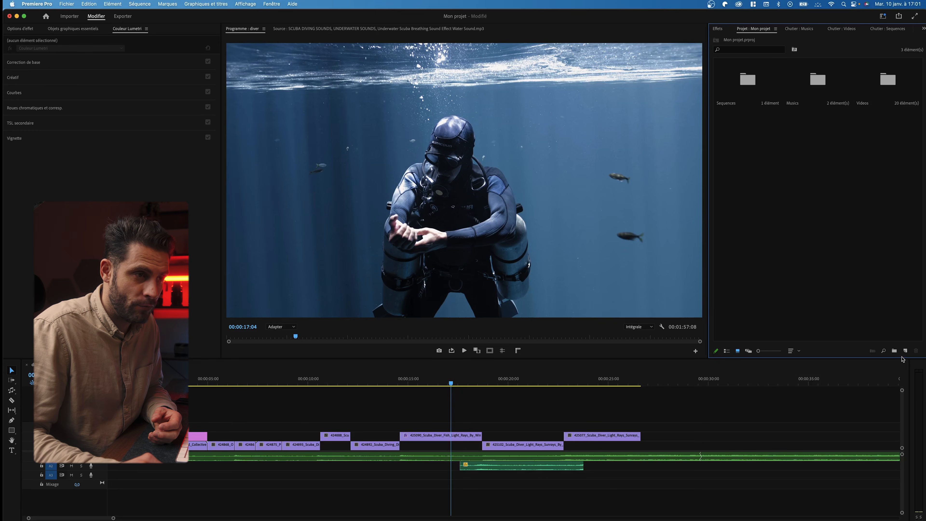
click(905, 352)
click(905, 351)
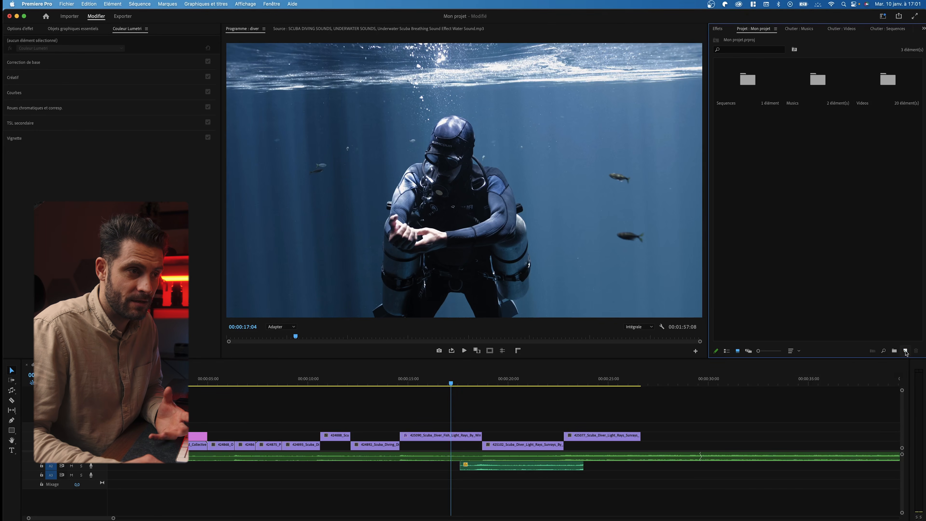
click(905, 351)
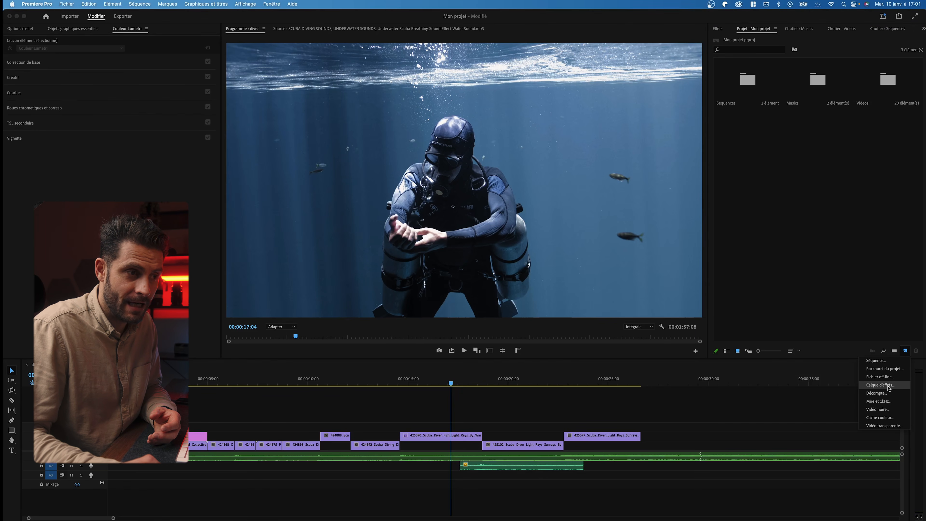
click(888, 386)
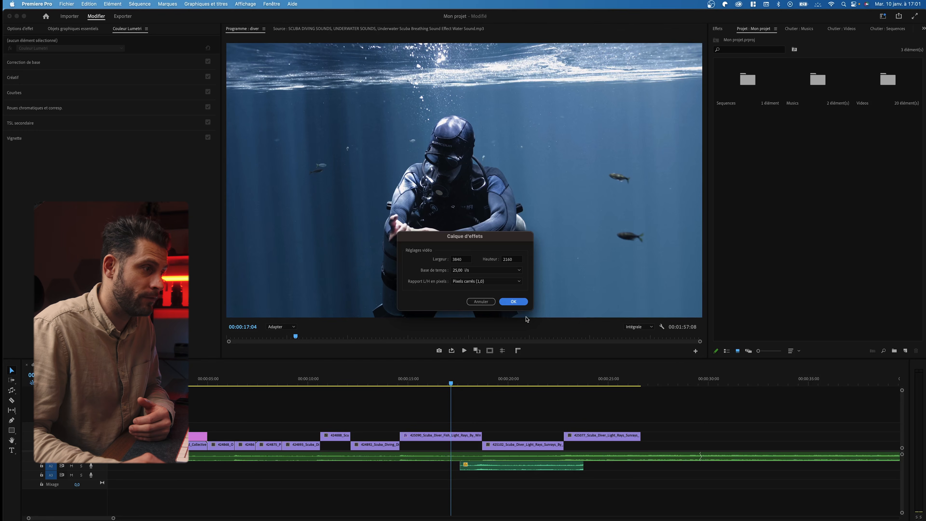
click(519, 305)
Rename the adjustment layer to 'LUT' and open it in the Source monitor
click(733, 156)
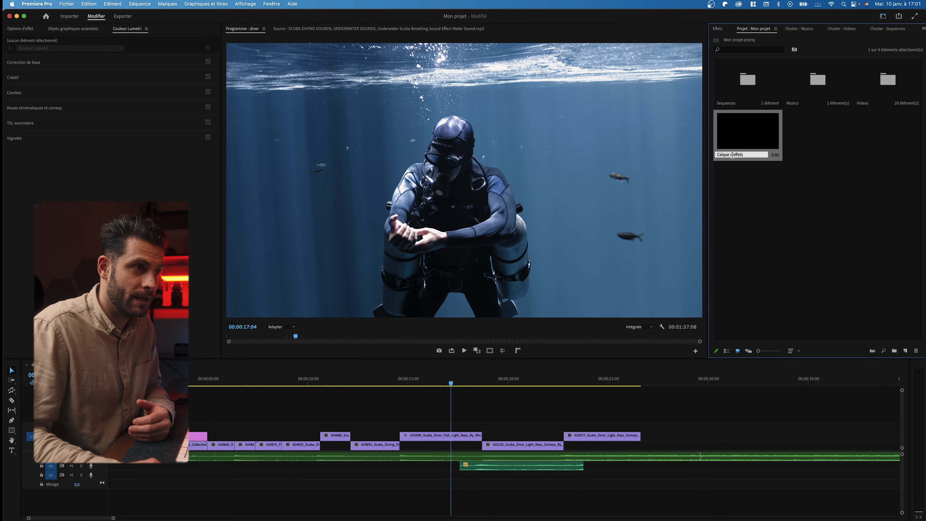
text(LUT)
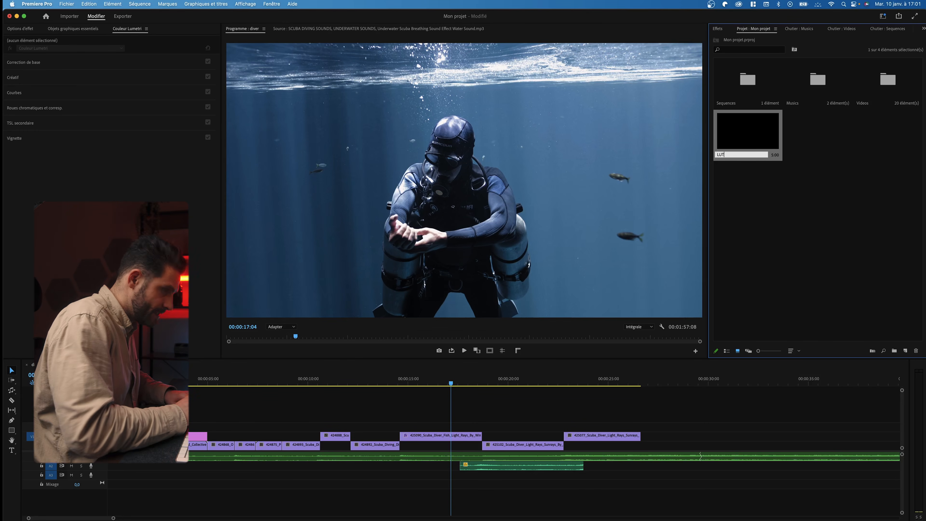
key(Return)
double_click(766, 149)
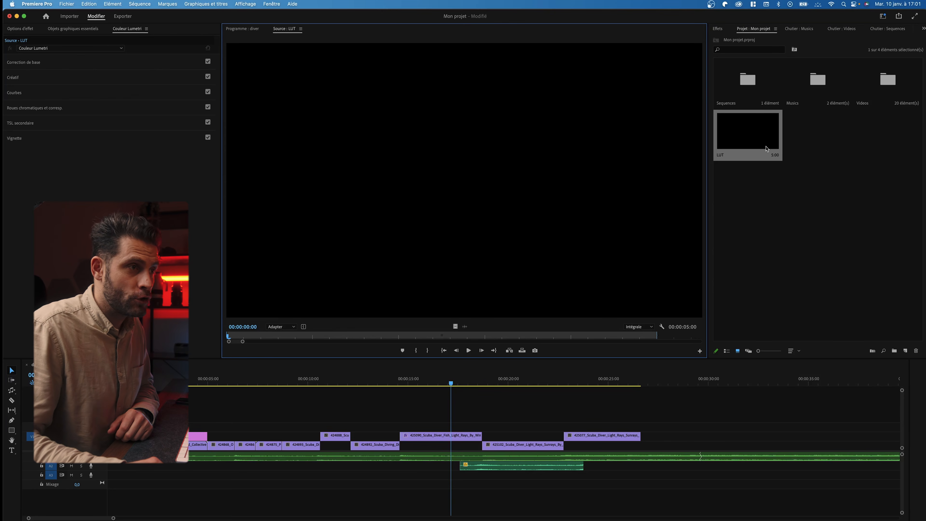
Place the LUT layer on V3 and stretch it from the sequence start across the edit
click(747, 136)
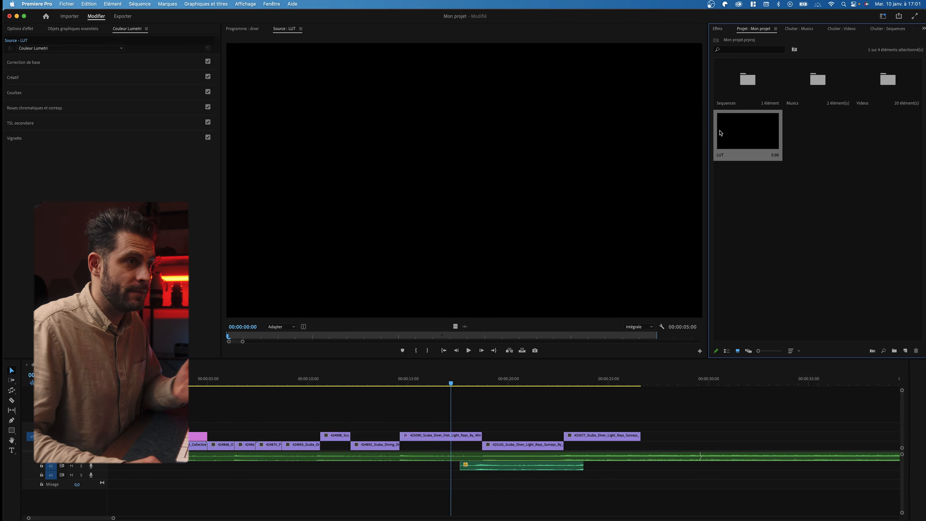
drag(728, 135, 210, 416)
drag(481, 417, 640, 416)
drag(212, 417, 108, 417)
click(502, 419)
click(498, 407)
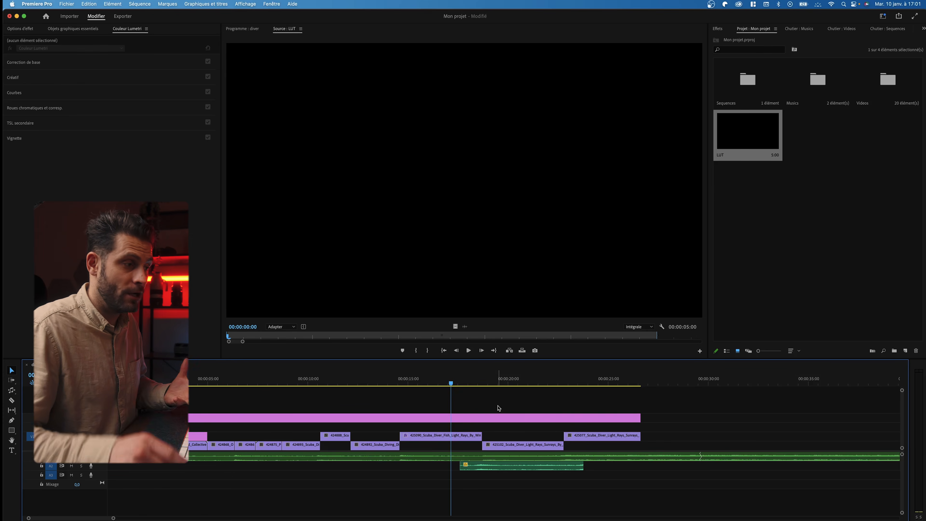
click(458, 381)
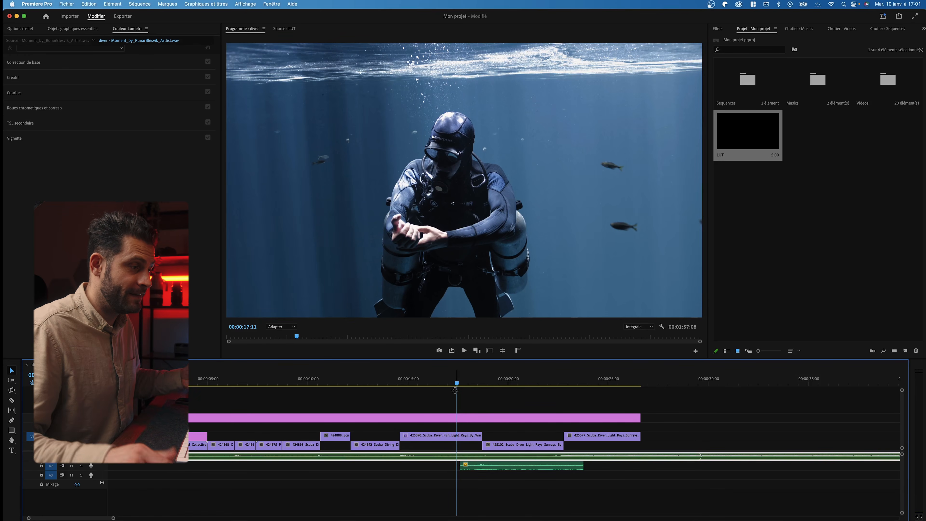
Load Blue Cinematic soft - LUMETRY.cube as the LUT layer's Lumetri Creative look
click(447, 418)
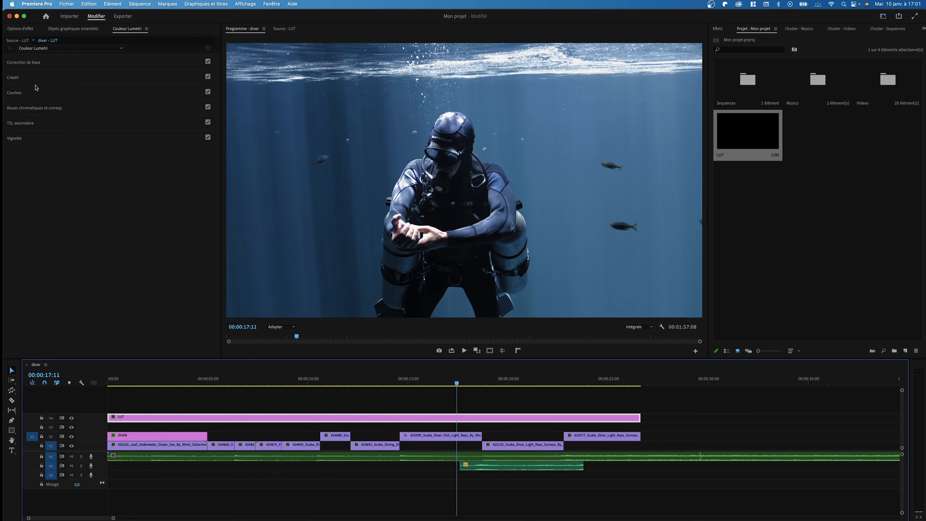
click(13, 77)
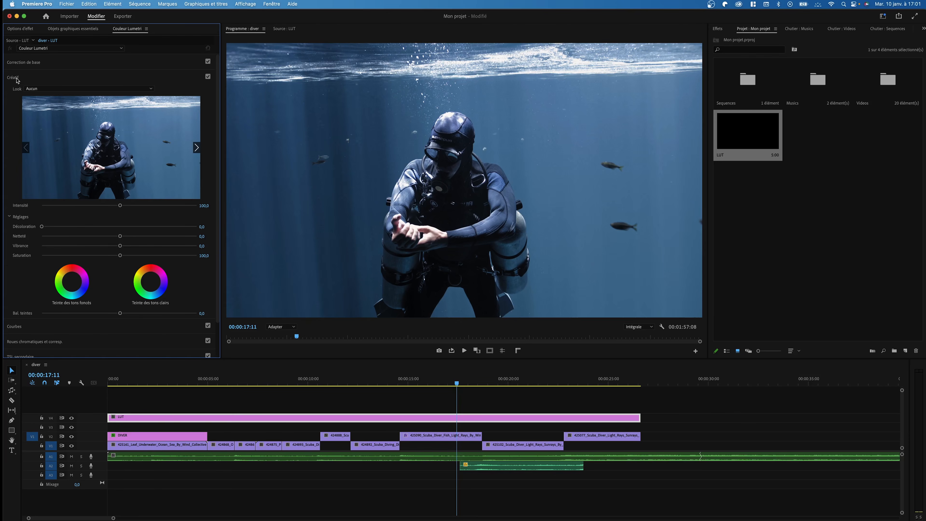
click(43, 89)
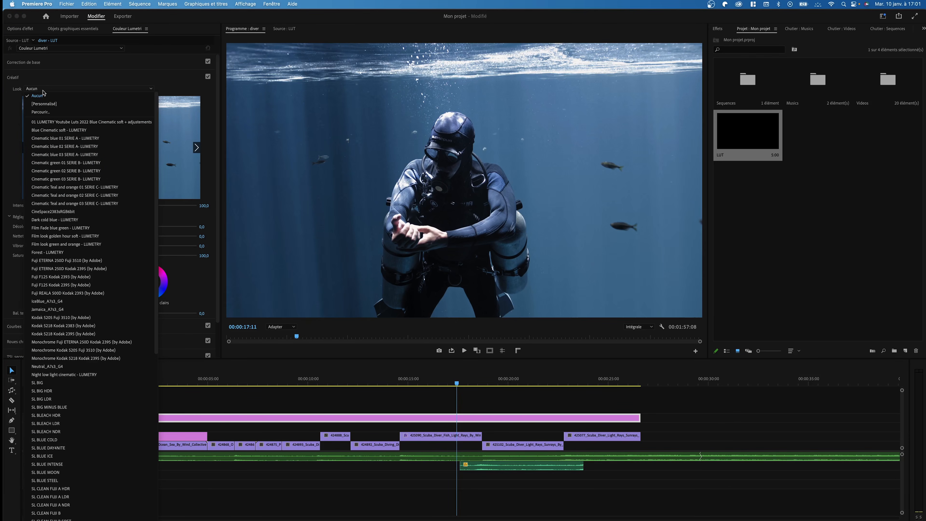
scroll(117, 272, down, 8)
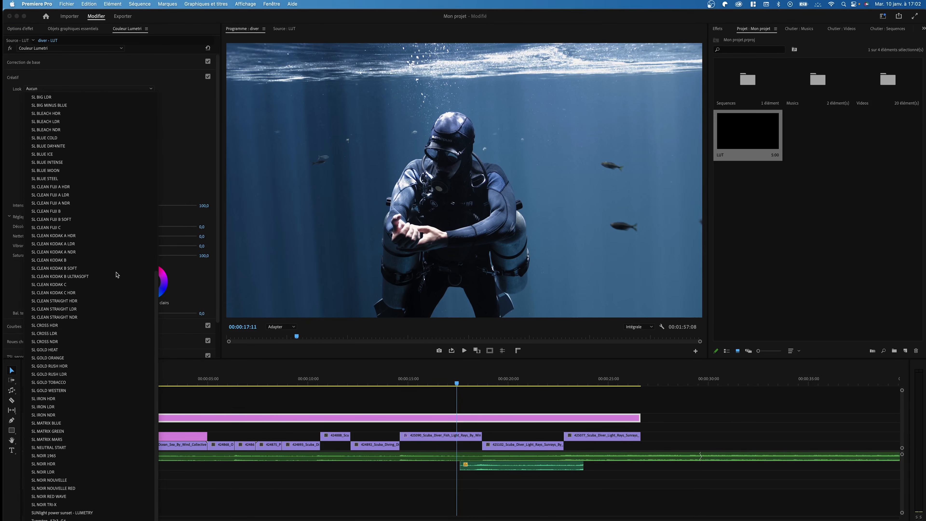
scroll(117, 272, up, 8)
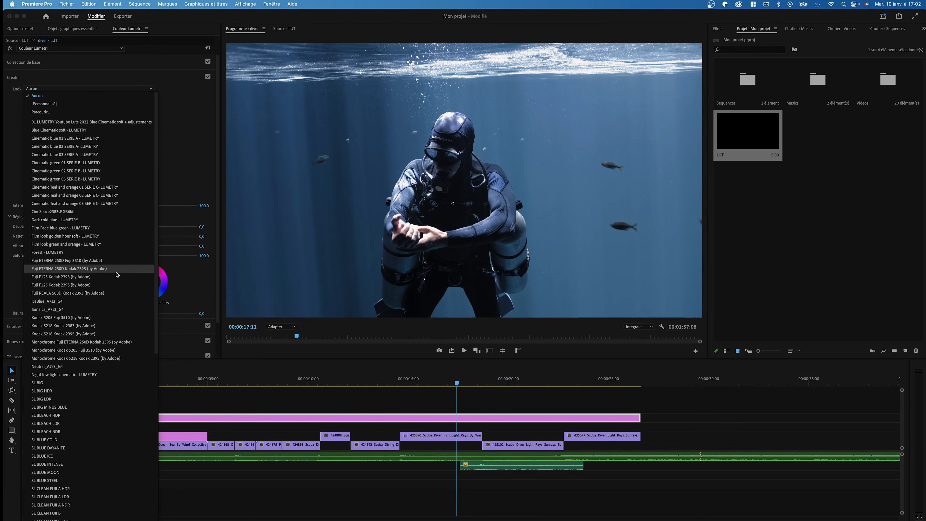
click(50, 113)
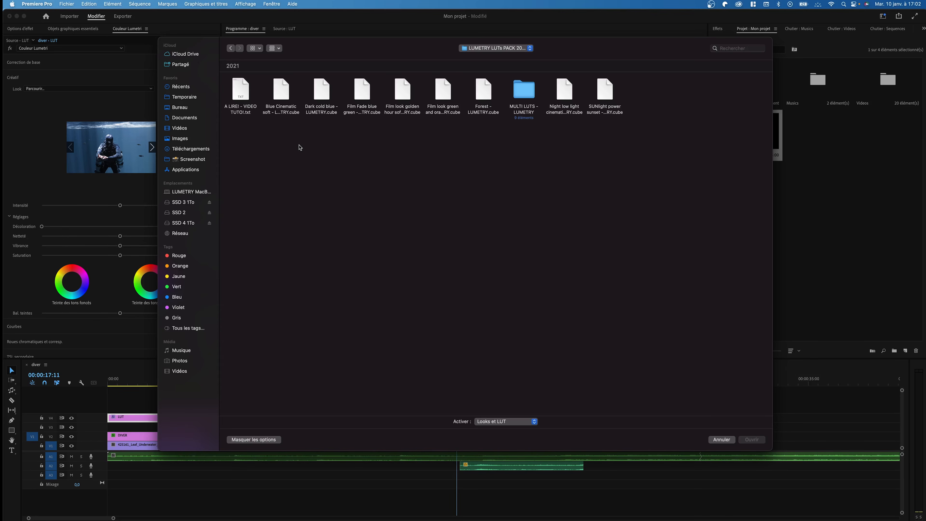
click(278, 99)
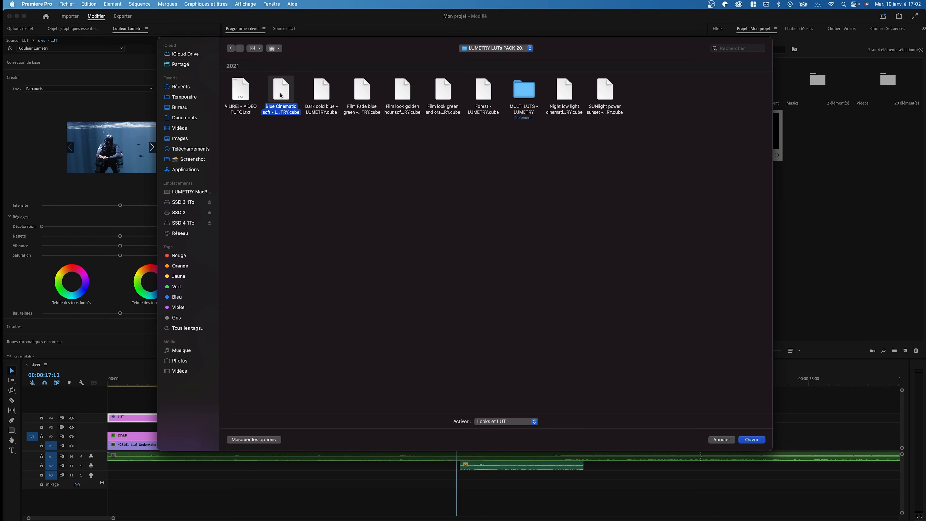
double_click(281, 96)
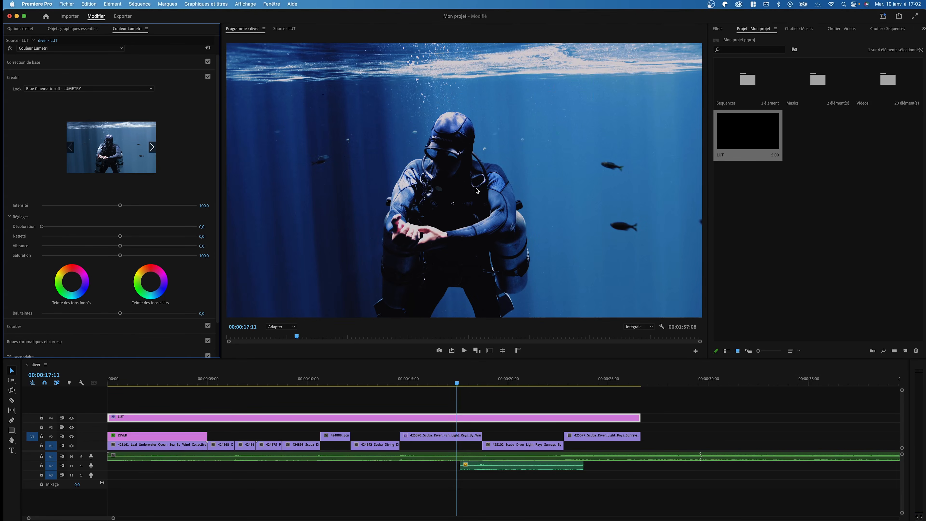
Lower the Blue Cinematic soft look intensity to about 43.5, judging it on the swimmer shot
drag(98, 206, 230, 224)
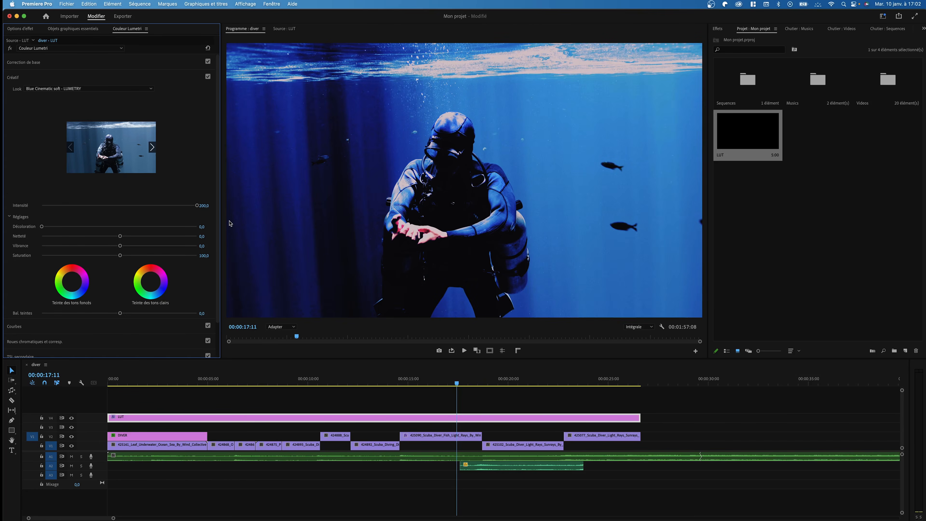
drag(555, 179, 84, 214)
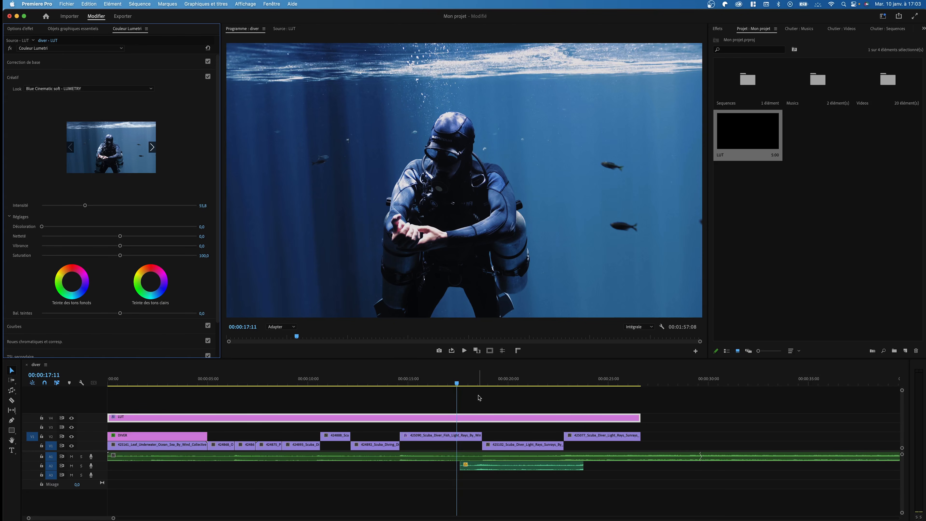
drag(402, 386, 344, 392)
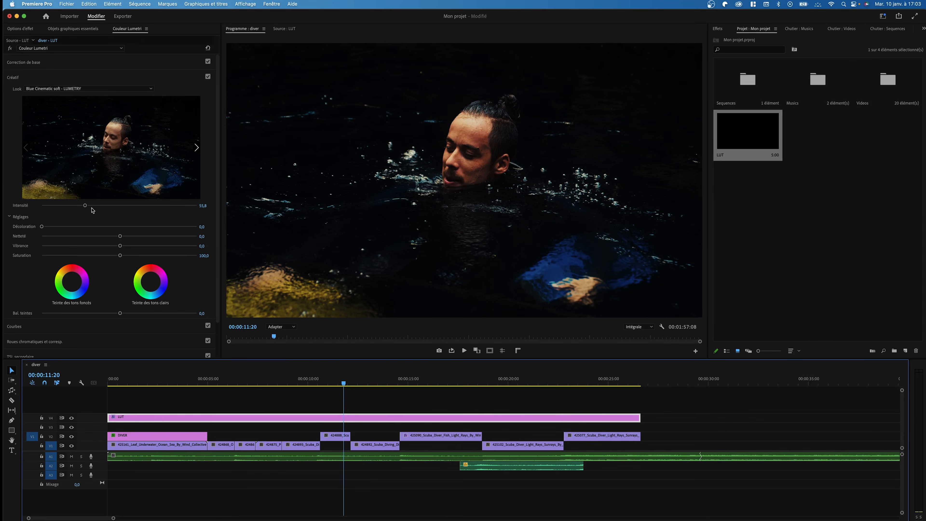
drag(85, 210, 64, 224)
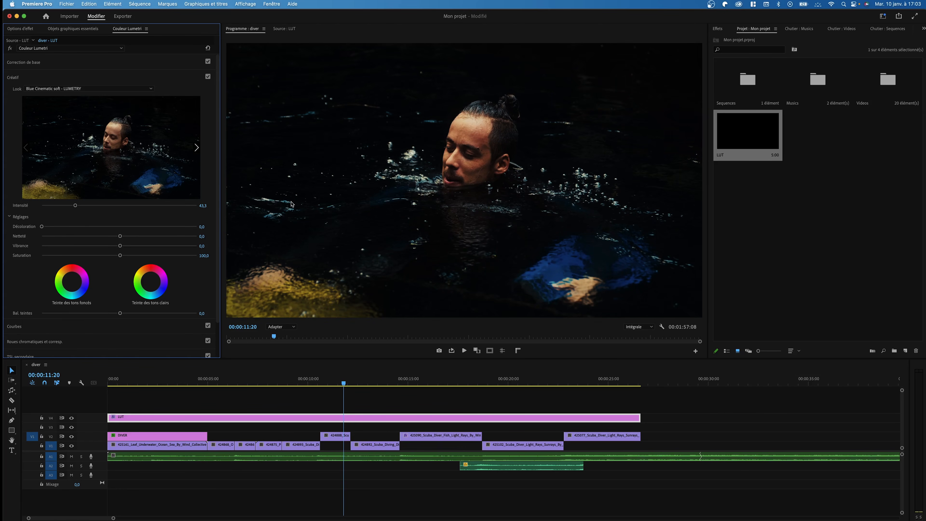
Replace the Creative look with Forest - LUMETRY.cube
click(114, 89)
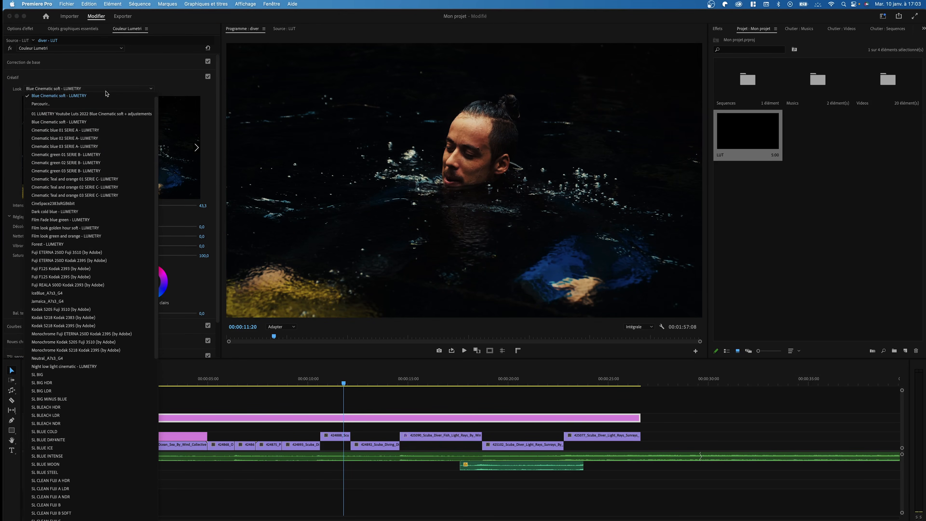
click(83, 105)
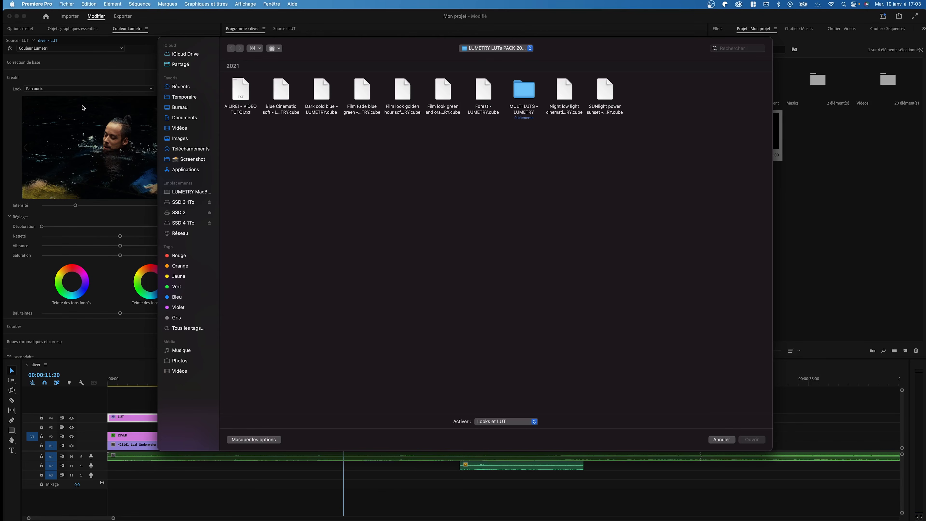
click(411, 93)
click(443, 94)
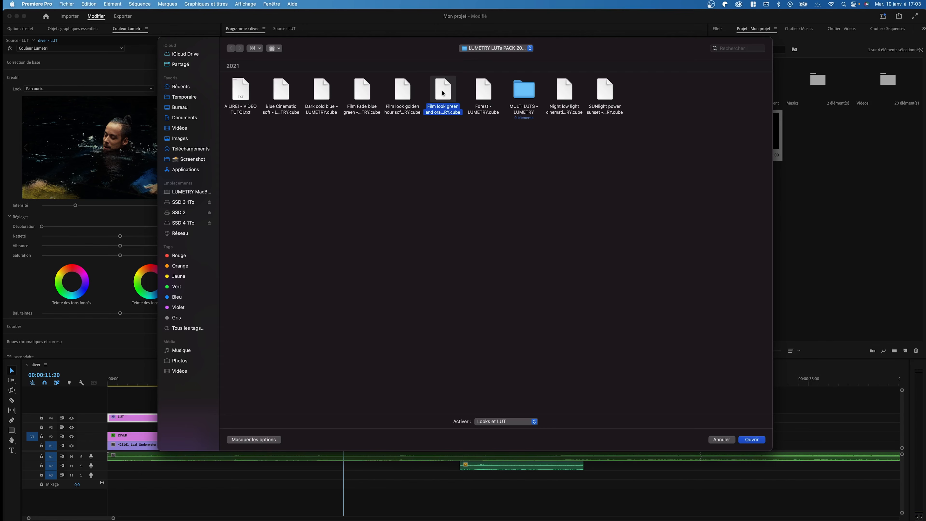
click(481, 92)
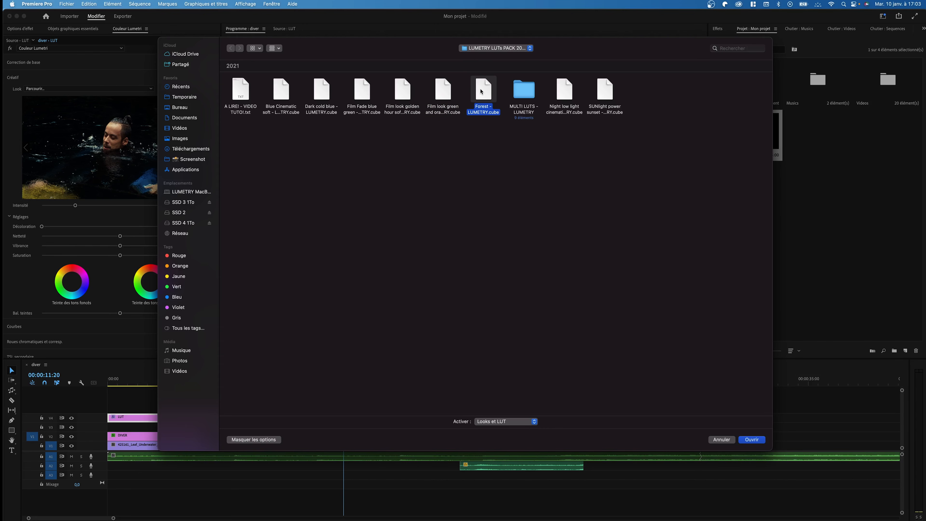
double_click(484, 94)
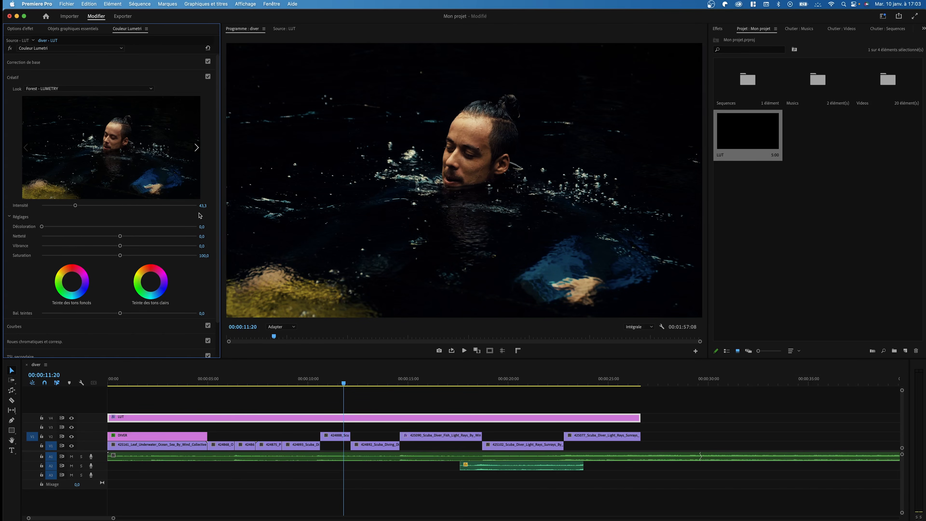
Tune the Forest look intensity to about 77.7, checking a later diver shot
drag(76, 207, 102, 218)
drag(313, 382, 435, 390)
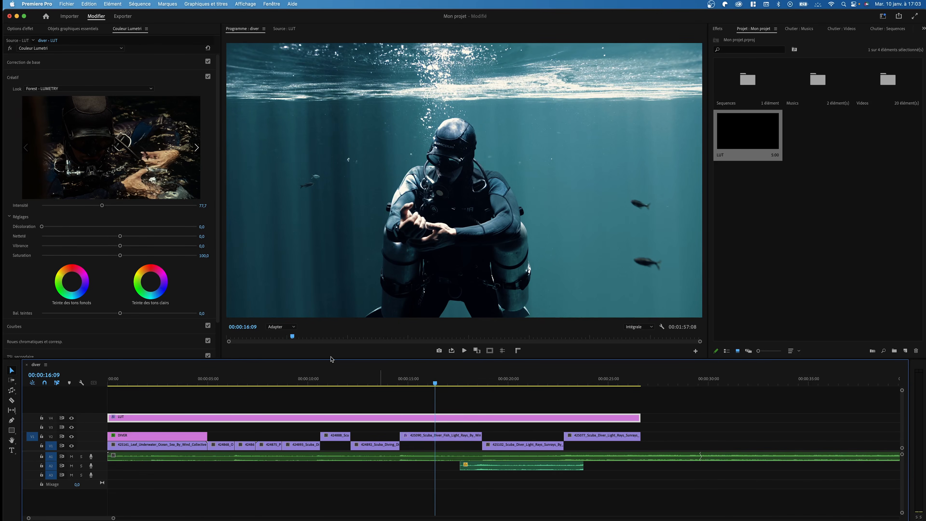
drag(102, 205, 74, 211)
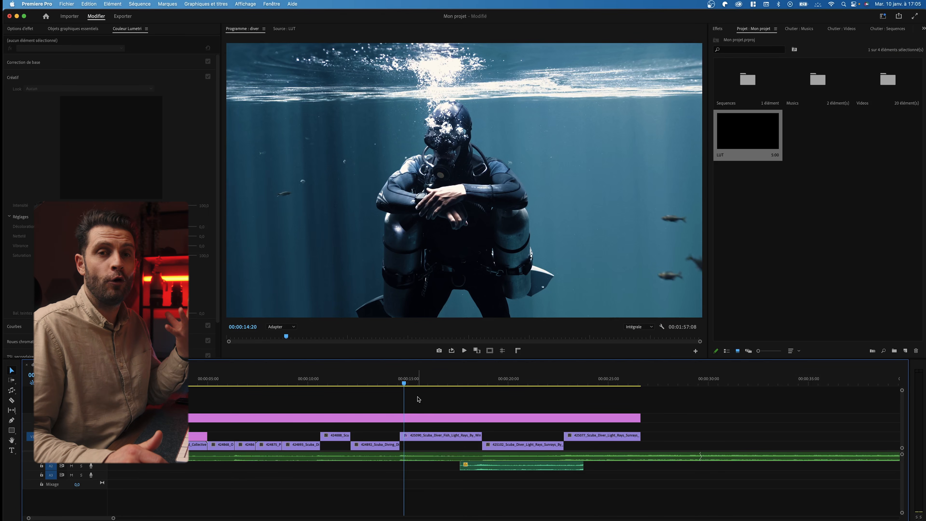
Save the project with Cmd+S and park the playhead at 00:00:14:19
key(super+s)
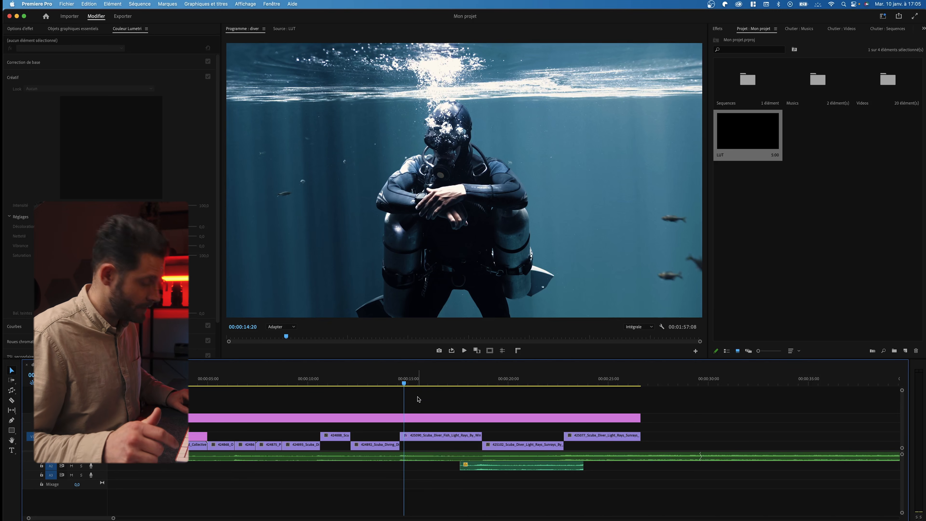
click(403, 383)
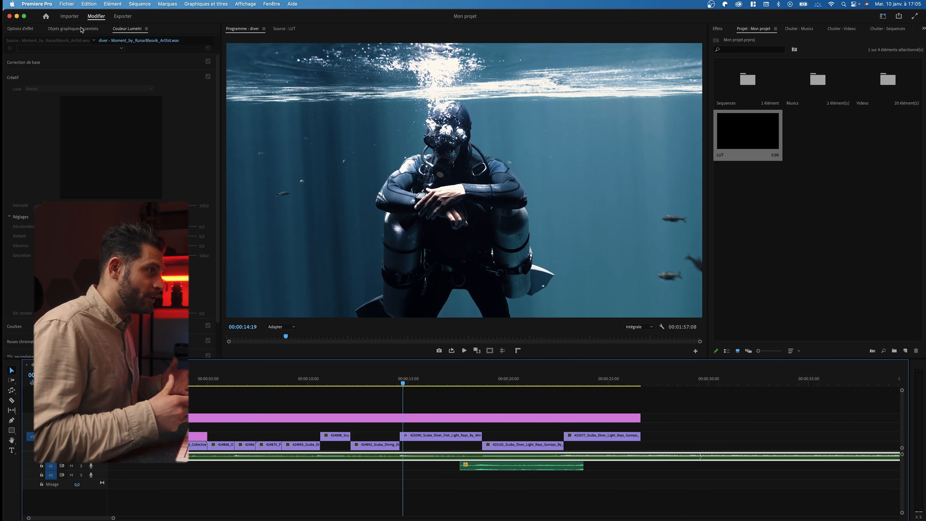
Show the Export tab's video settings for the diver sequence, keeping the UHD 3840 x 2160 frame size
click(122, 17)
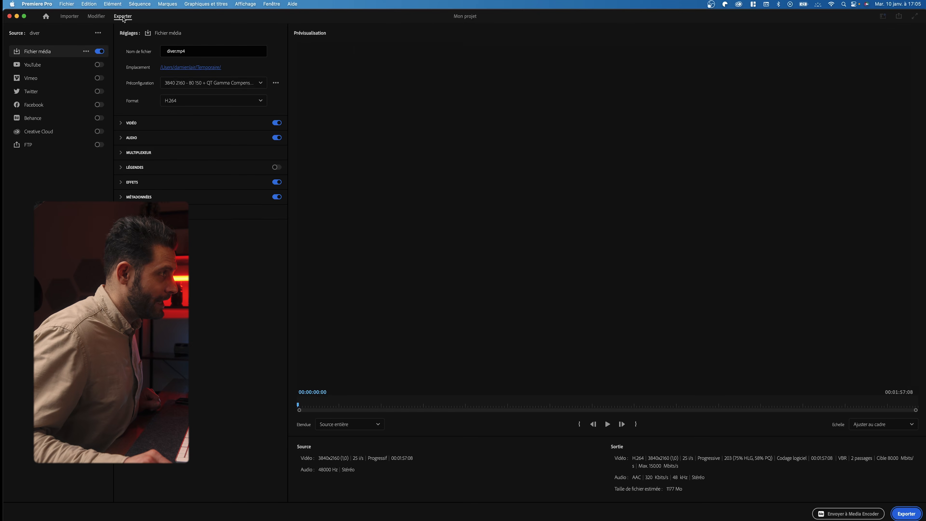
click(212, 122)
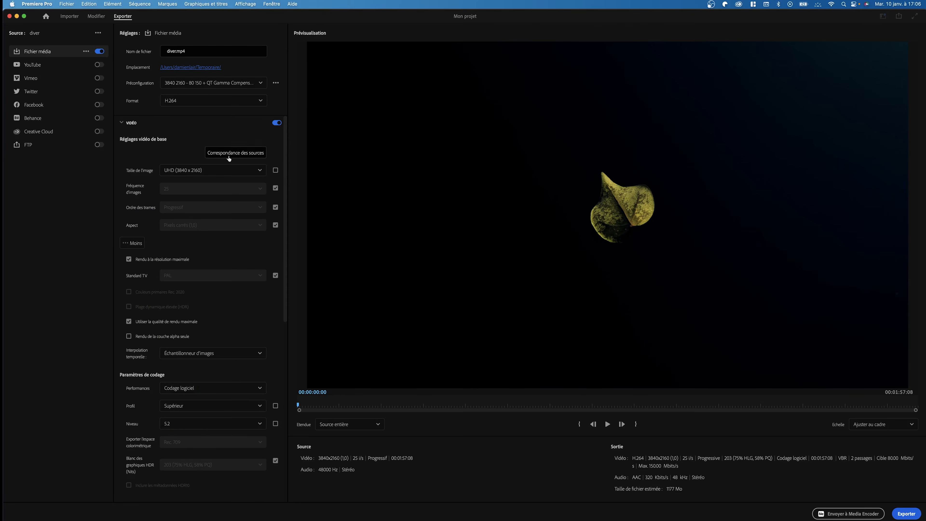
click(198, 172)
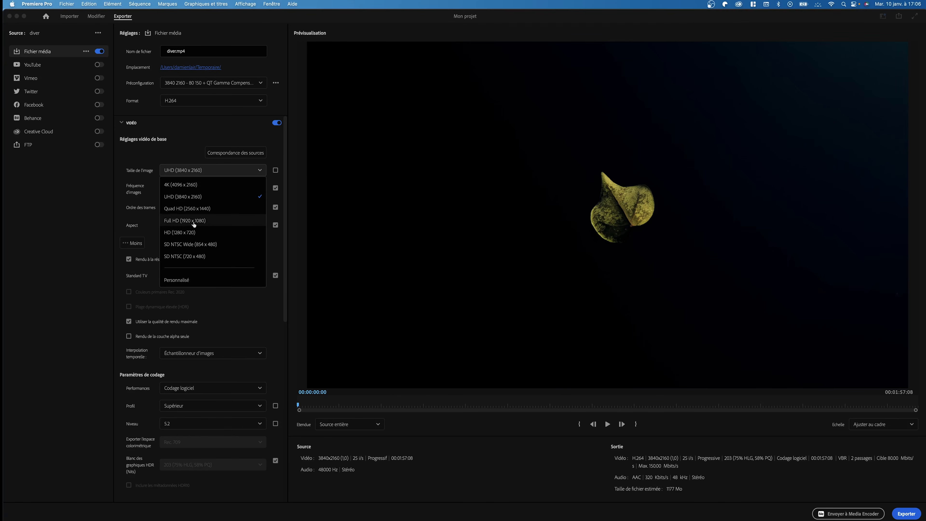
click(198, 198)
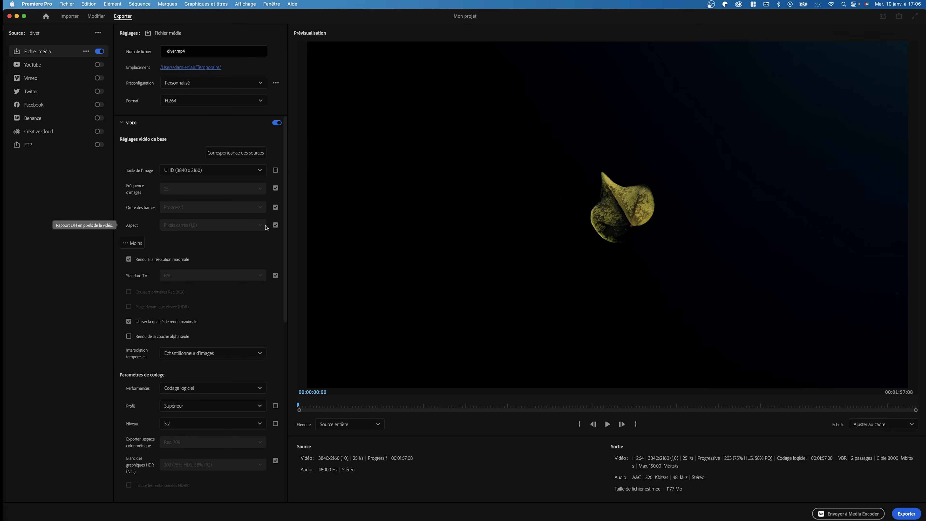
Keep software encoding, Supérieur profile and level 5.2, and show the bitrate encoding choices
scroll(284, 264, down, 2)
drag(285, 264, 273, 348)
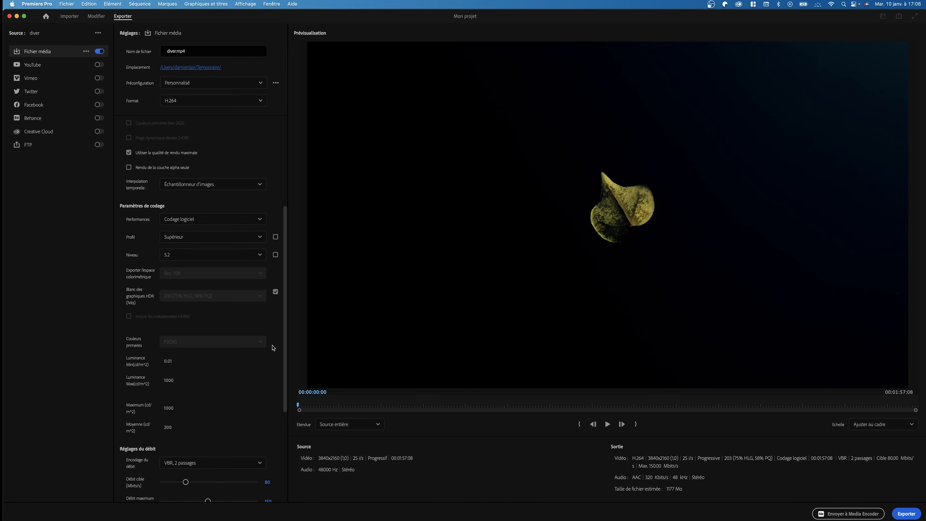
click(188, 219)
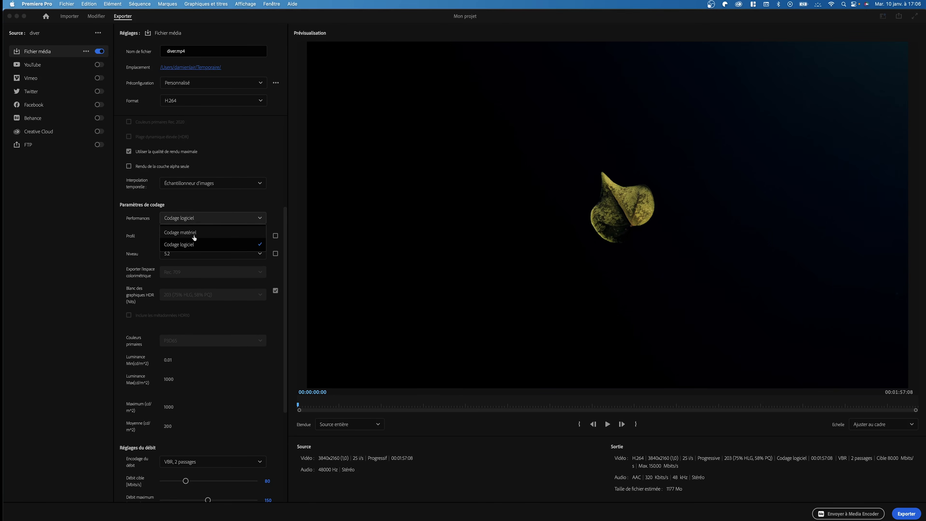
click(210, 202)
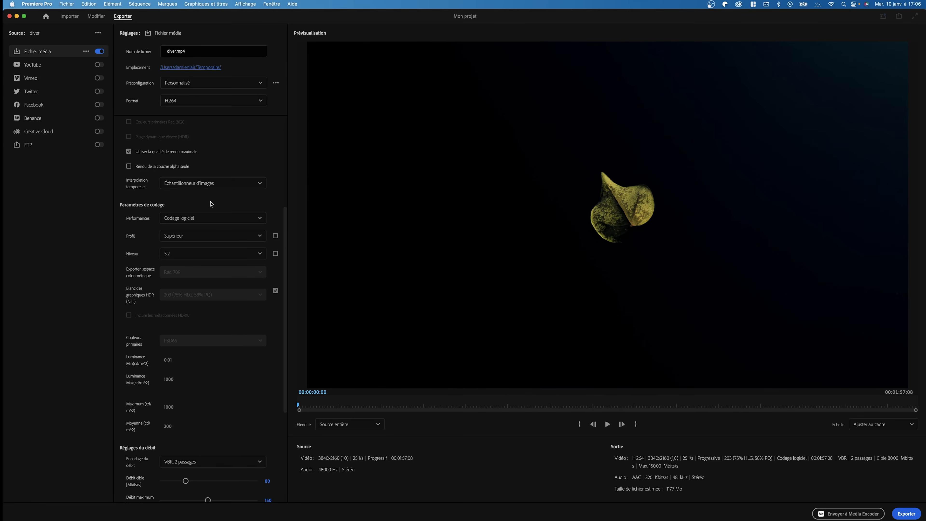
click(213, 237)
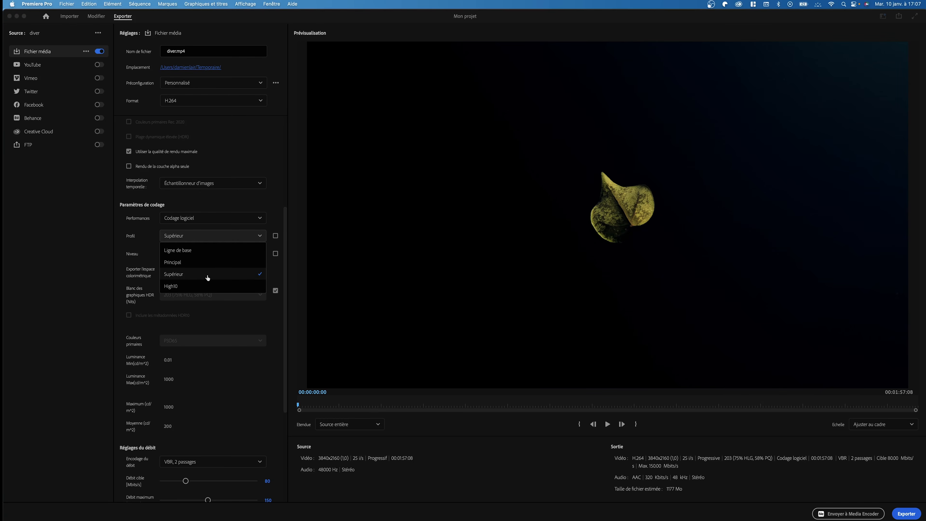
click(193, 275)
click(186, 257)
scroll(177, 328, down, 5)
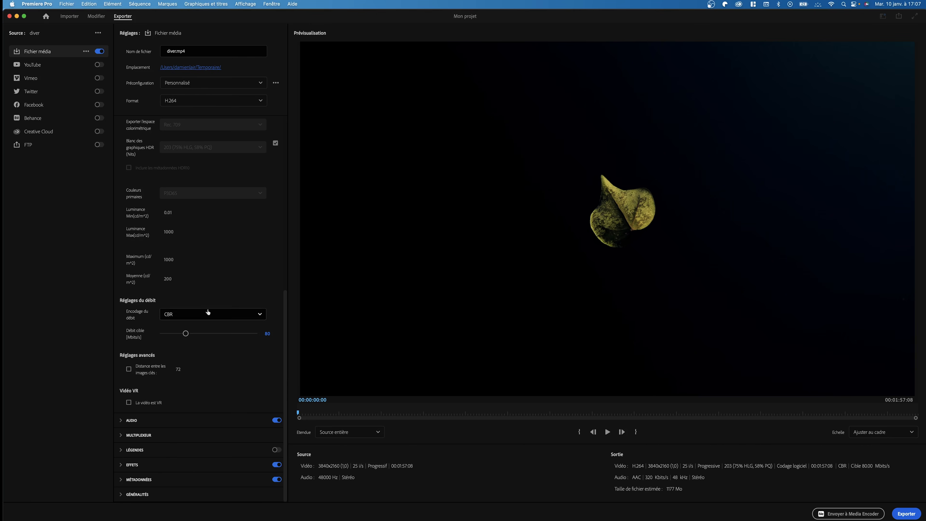
click(217, 315)
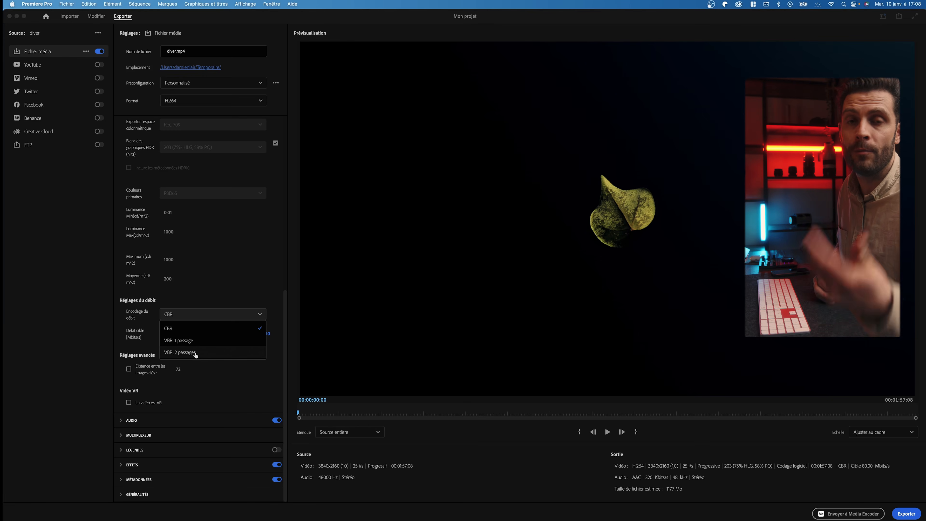
Use VBR, 2 passages bitrate encoding at 50 Mbit/s target and 100 Mbit/s maximum, cutting the estimate to 737 Mo
click(195, 352)
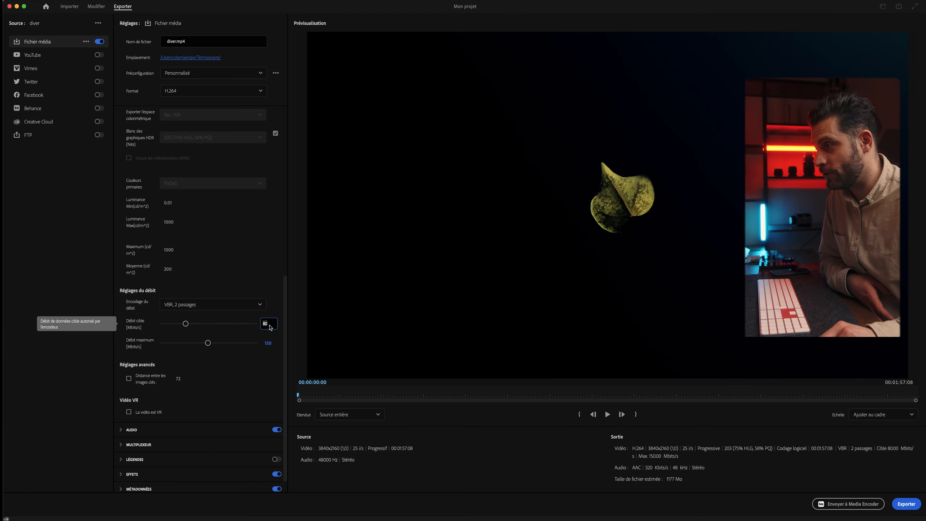
key(Return)
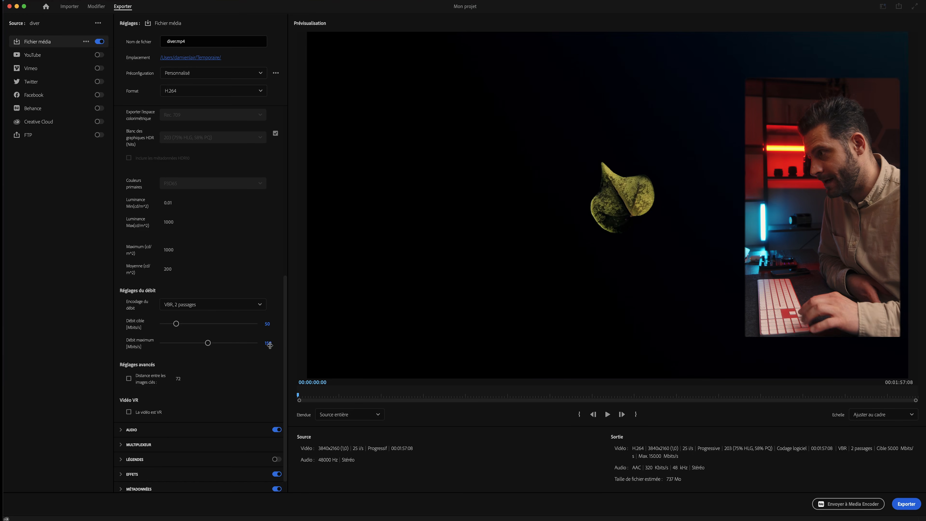
click(269, 343)
text(1)
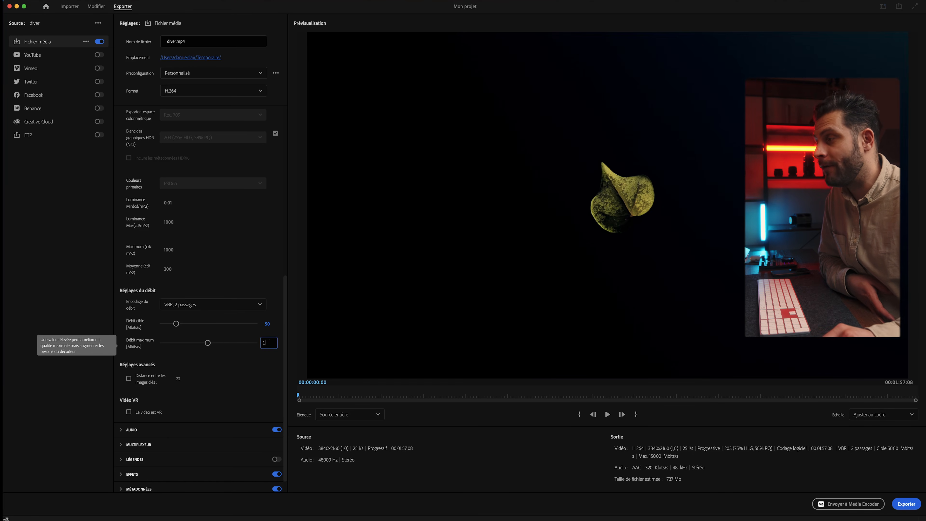
key(Return)
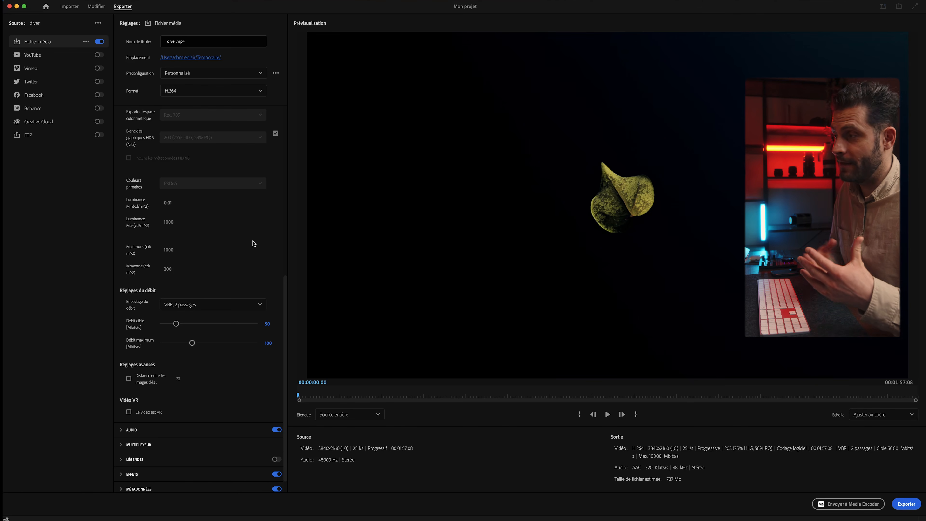
scroll(255, 243, down, 1)
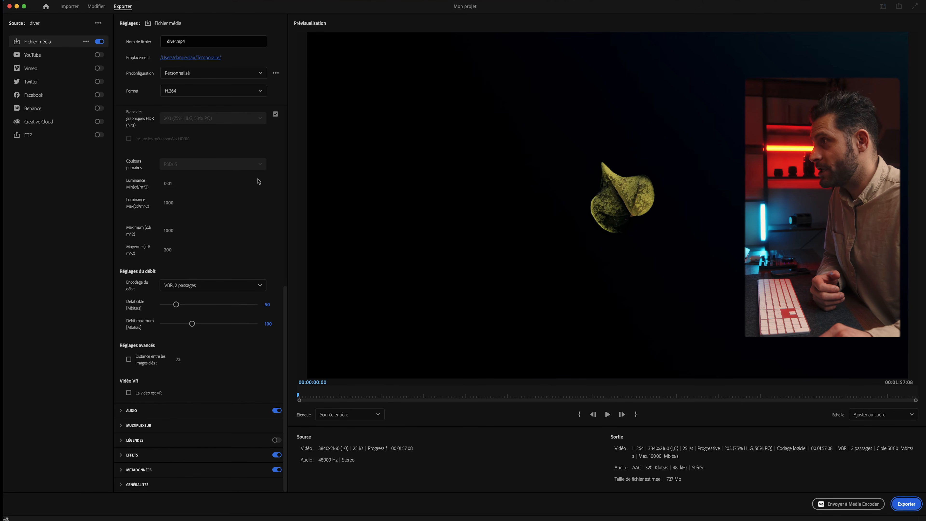
Name the output diver.mp4, save it to the Temporaire folder, and start the export
click(175, 41)
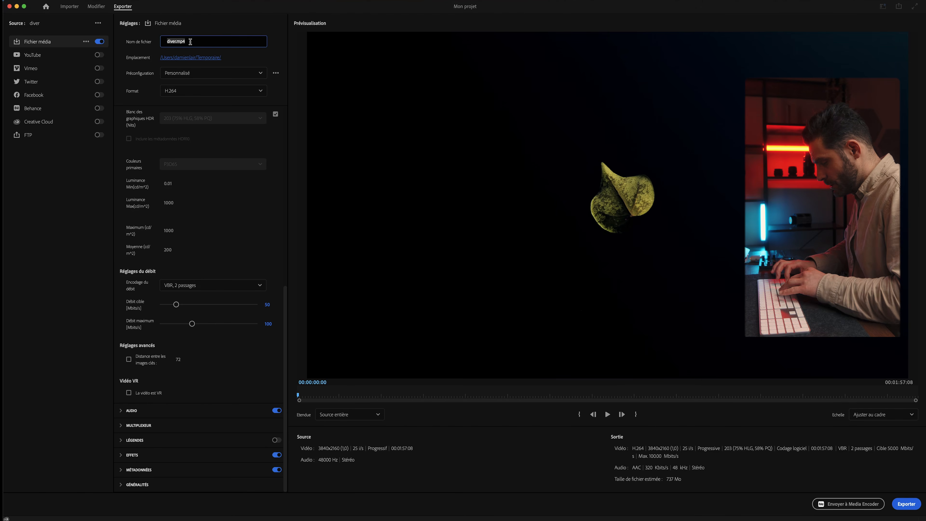
text(div)
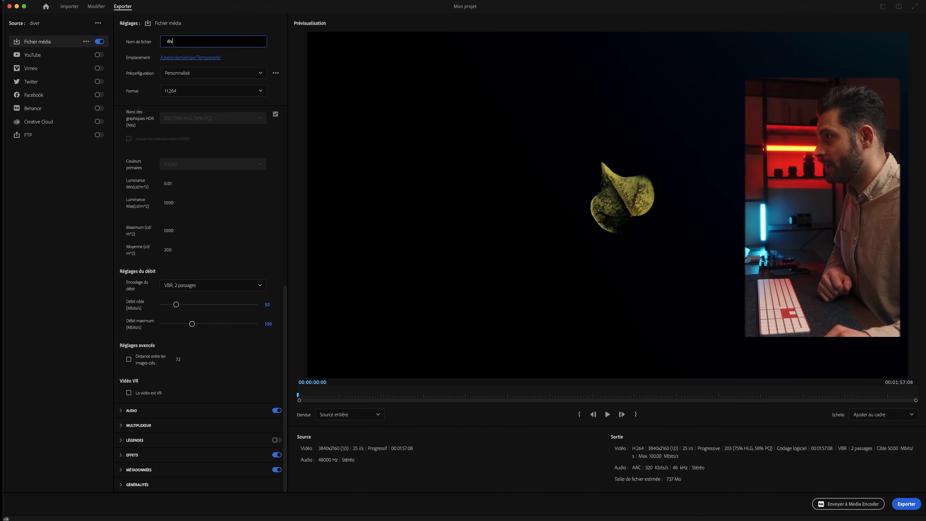
click(272, 56)
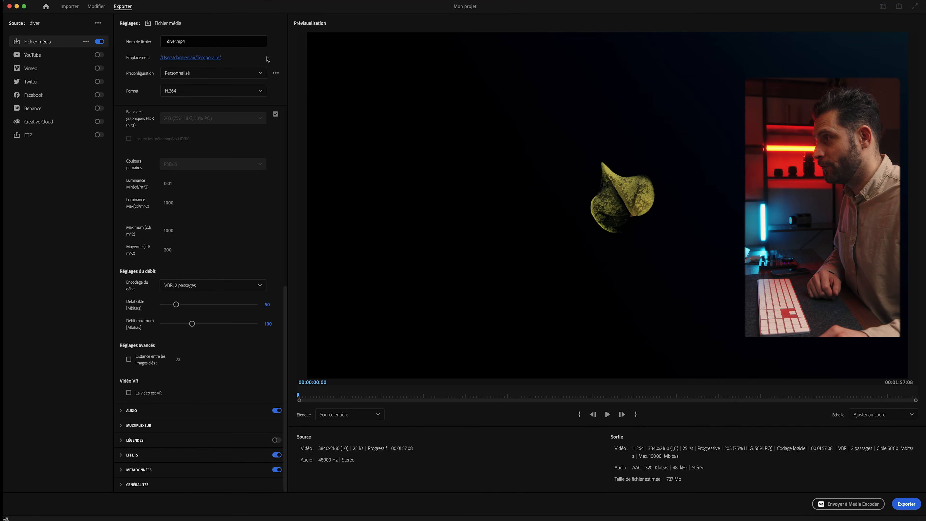
click(204, 59)
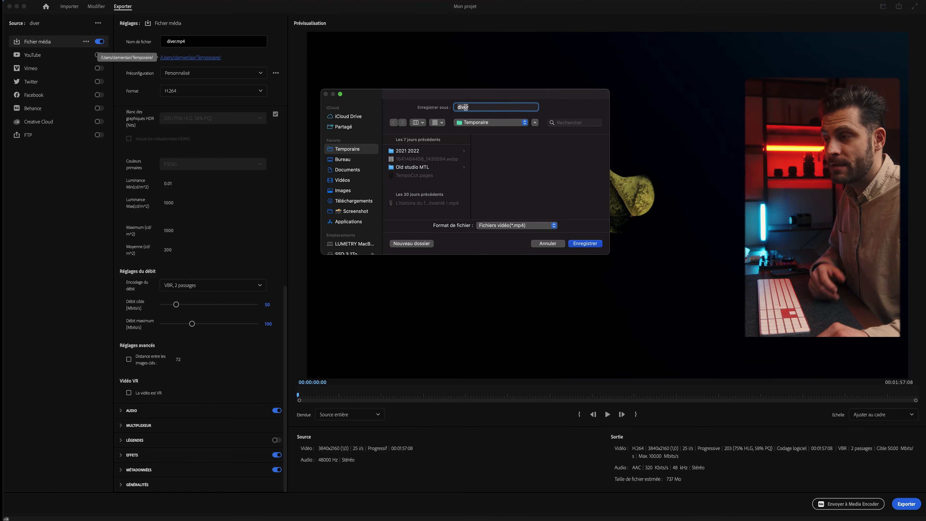
click(579, 243)
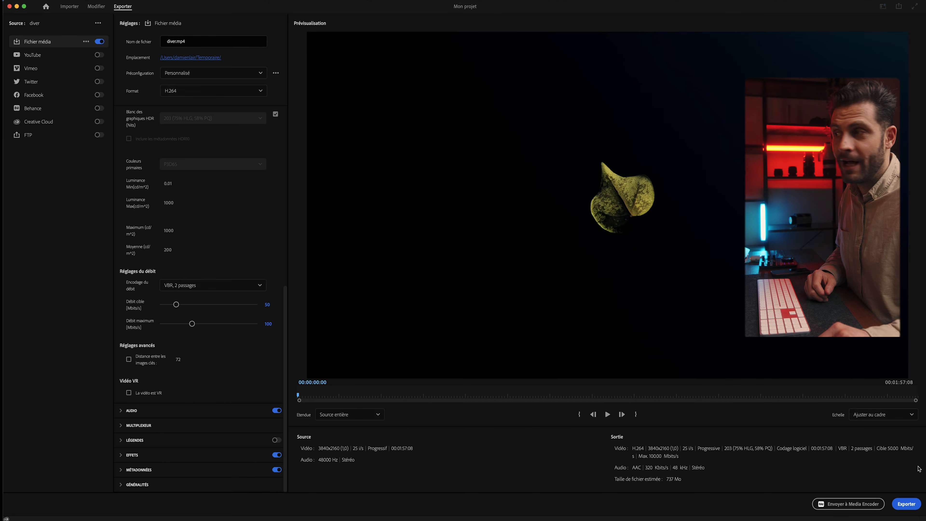
click(905, 505)
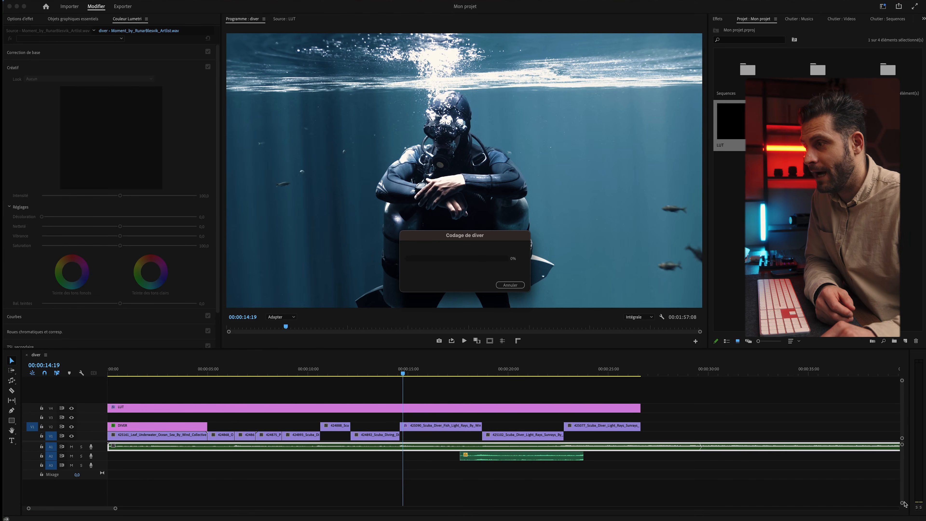